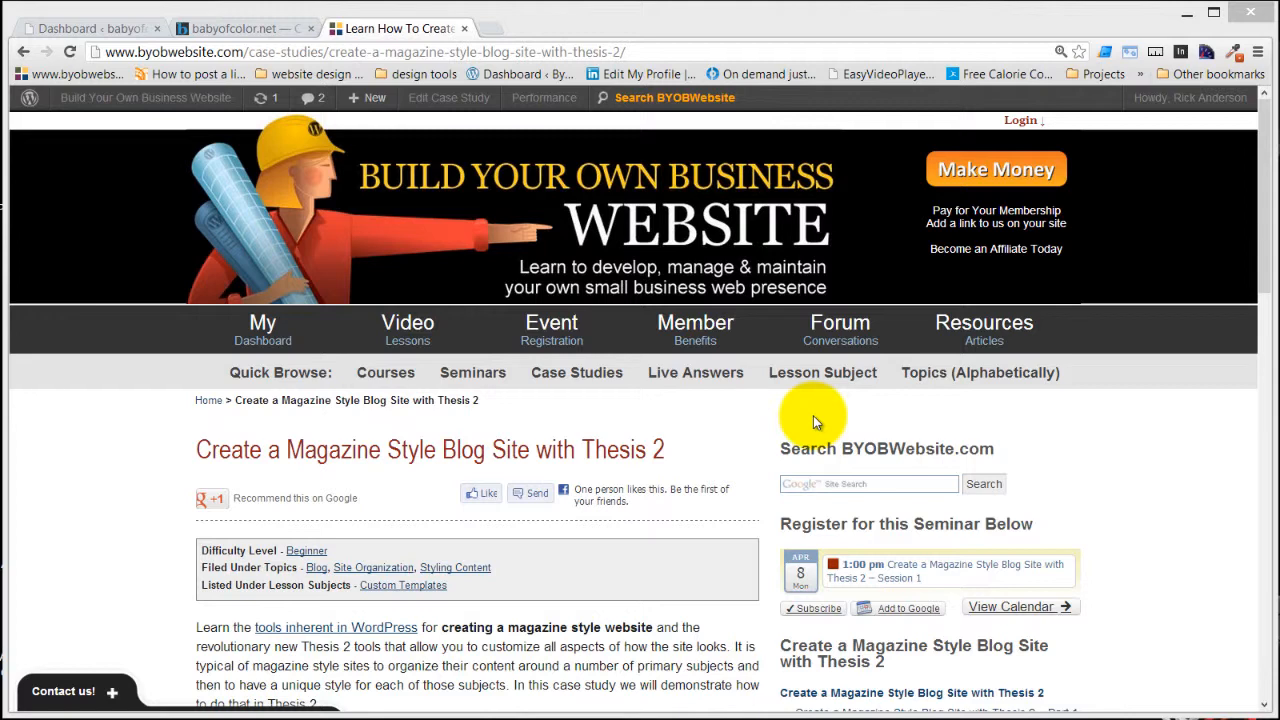
- Switch to the babyofcolor.net site and examine the home page's header, slider, sidebar and post layout
{"action": "left_click", "coordinate": [263, 28]}
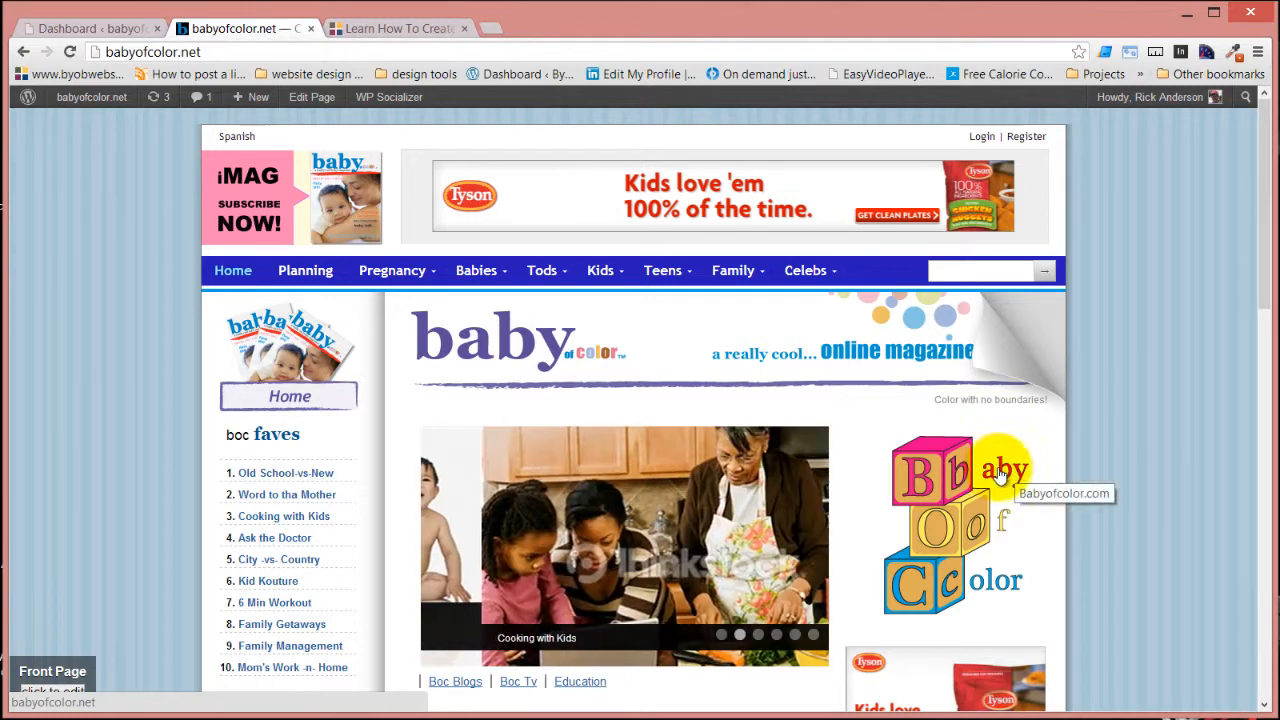
{"action": "scroll", "coordinate": [352, 512], "scroll_direction": "down", "scroll_amount": 2}
{"action": "scroll", "coordinate": [352, 512], "scroll_direction": "up", "scroll_amount": 2}
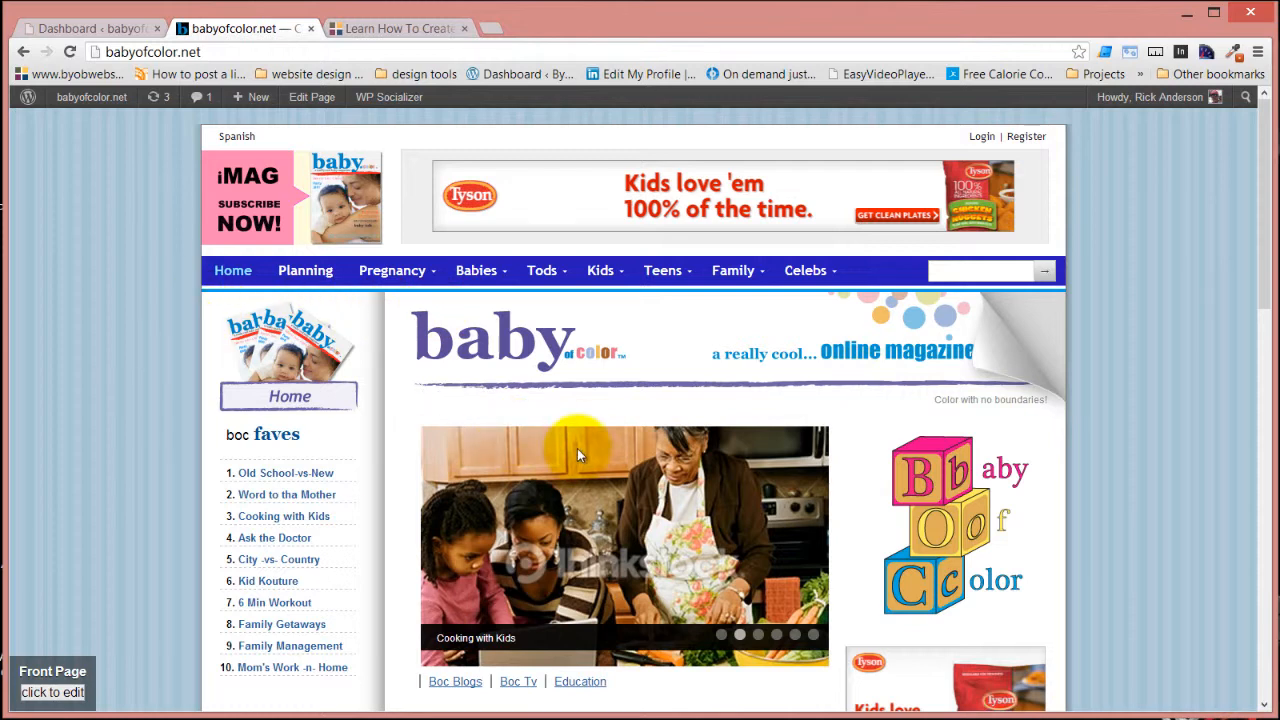
{"action": "scroll", "coordinate": [577, 455], "scroll_direction": "down", "scroll_amount": 2}
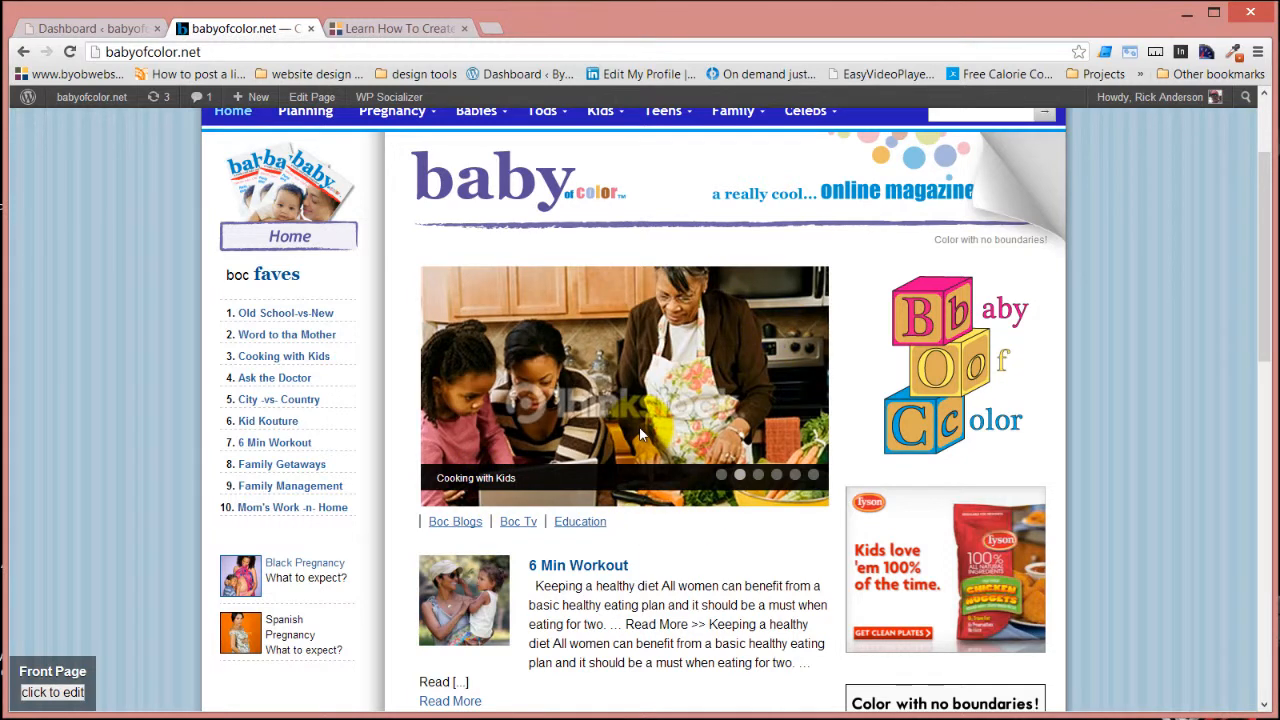
{"action": "scroll", "coordinate": [640, 428], "scroll_direction": "up", "scroll_amount": 2}
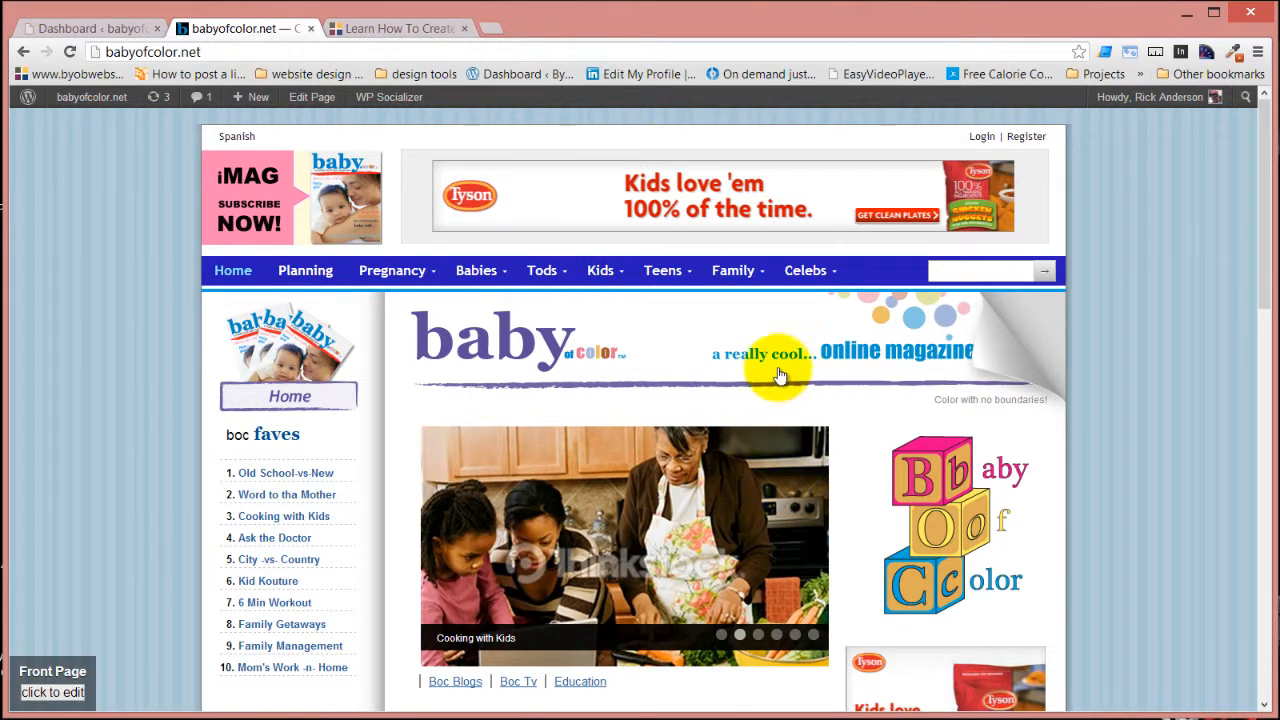
- Open the Tods category page and examine its header colour, slider, subcategory links and post teasers
{"action": "left_click", "coordinate": [540, 278]}
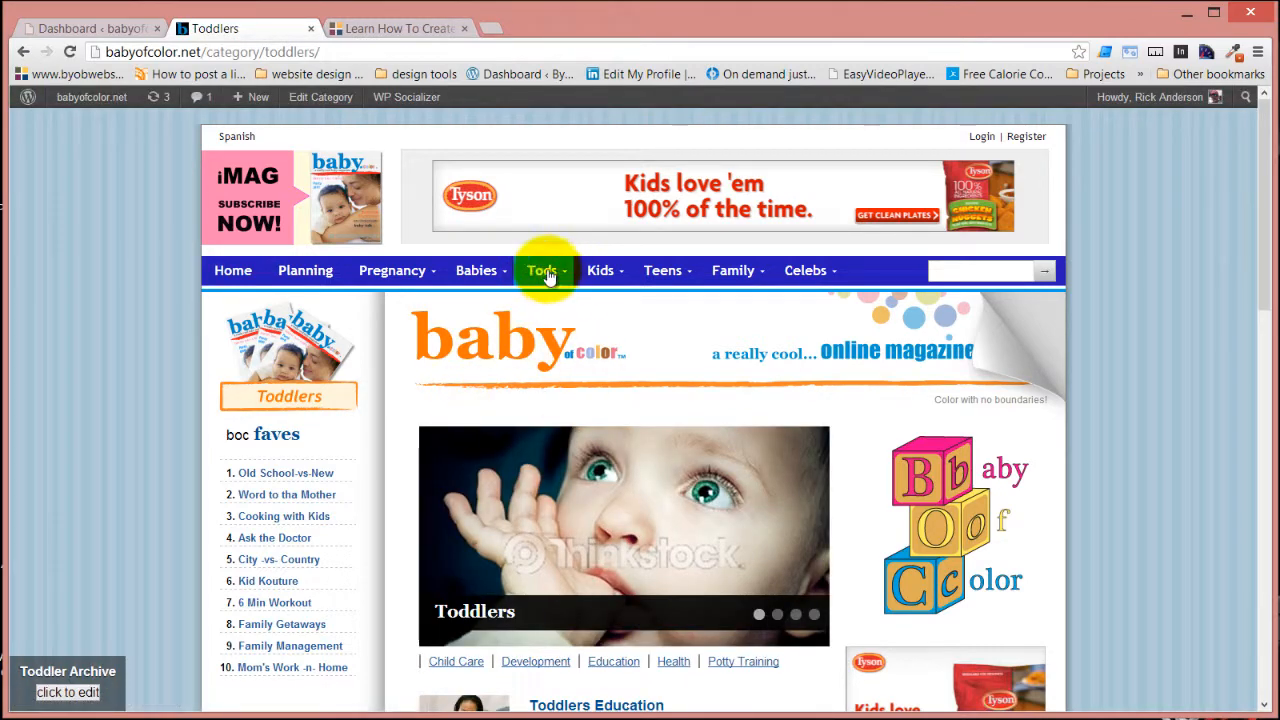
{"action": "scroll", "coordinate": [565, 390], "scroll_direction": "down", "scroll_amount": 3}
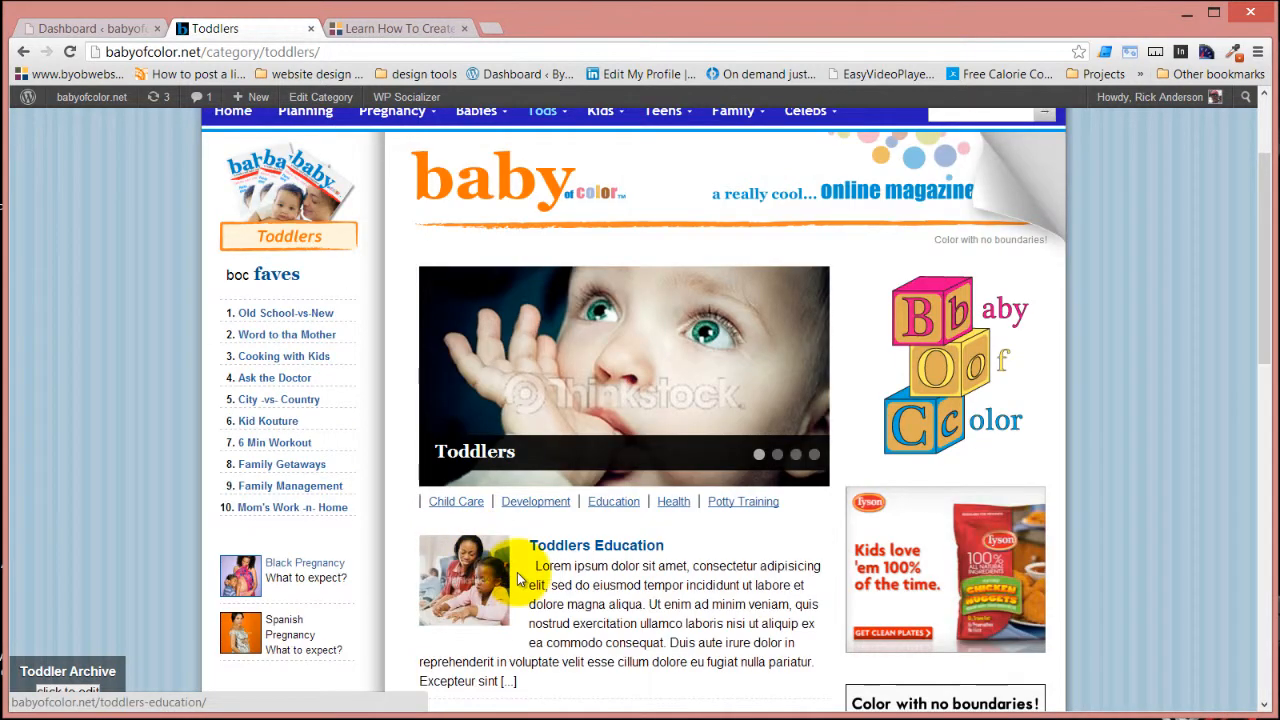
{"action": "scroll", "coordinate": [517, 572], "scroll_direction": "up", "scroll_amount": 2}
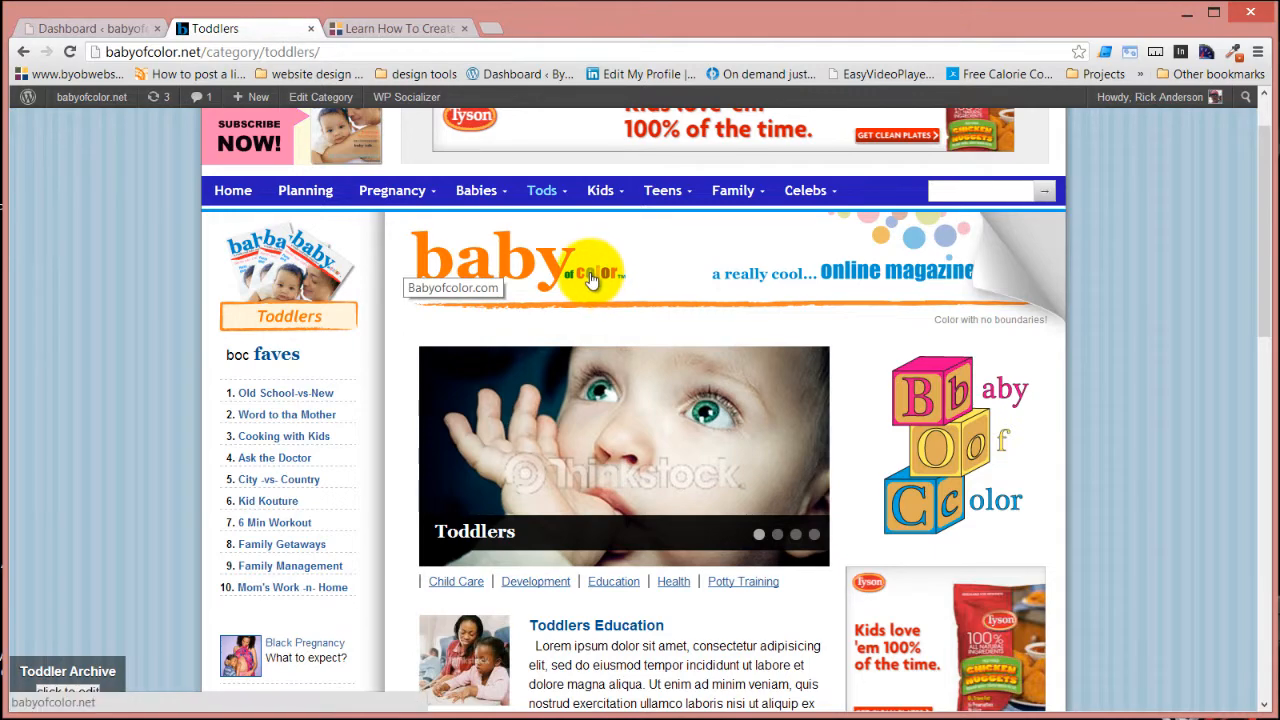
{"action": "scroll", "coordinate": [590, 280], "scroll_direction": "down", "scroll_amount": 3}
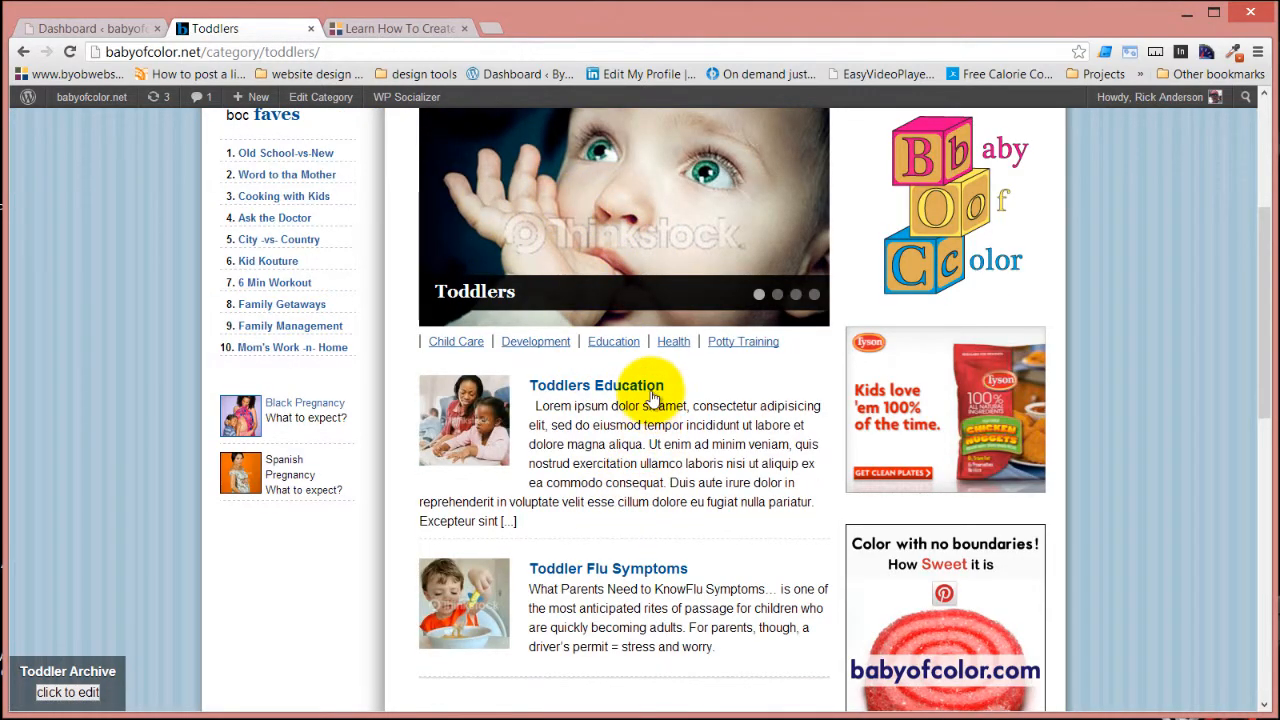
{"action": "scroll", "coordinate": [650, 387], "scroll_direction": "down", "scroll_amount": 1}
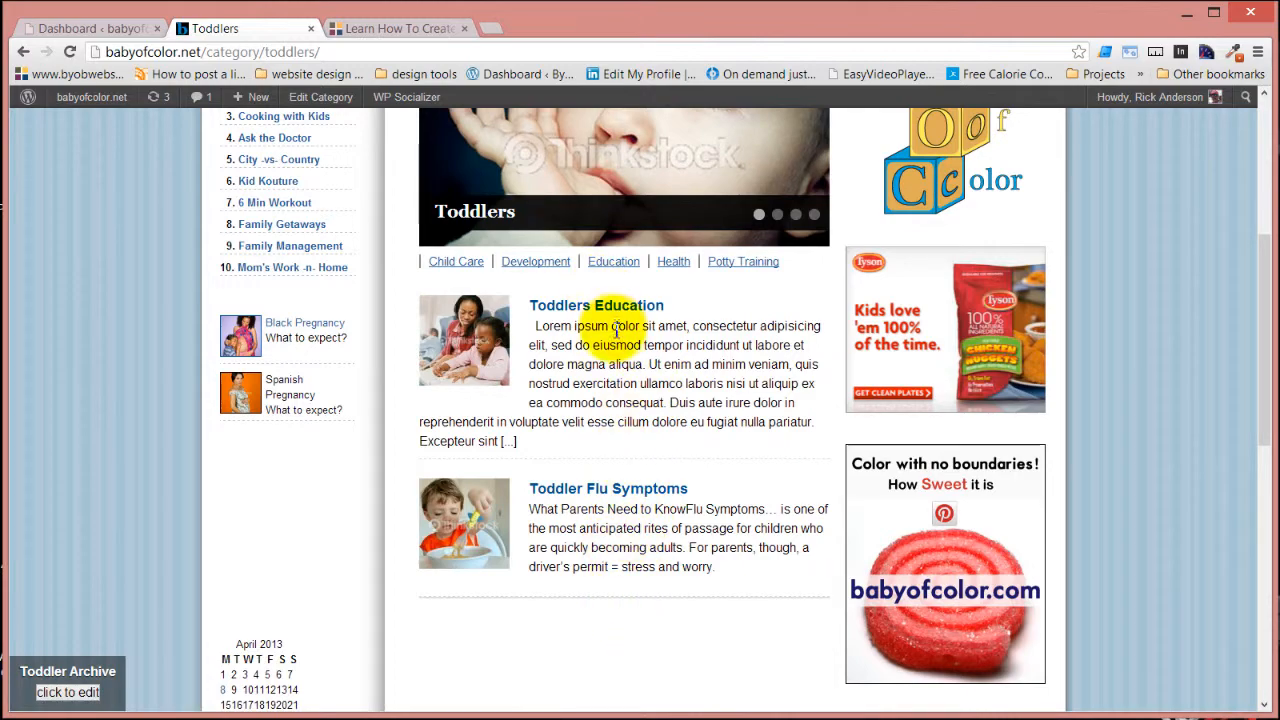
{"action": "scroll", "coordinate": [586, 442], "scroll_direction": "up", "scroll_amount": 2}
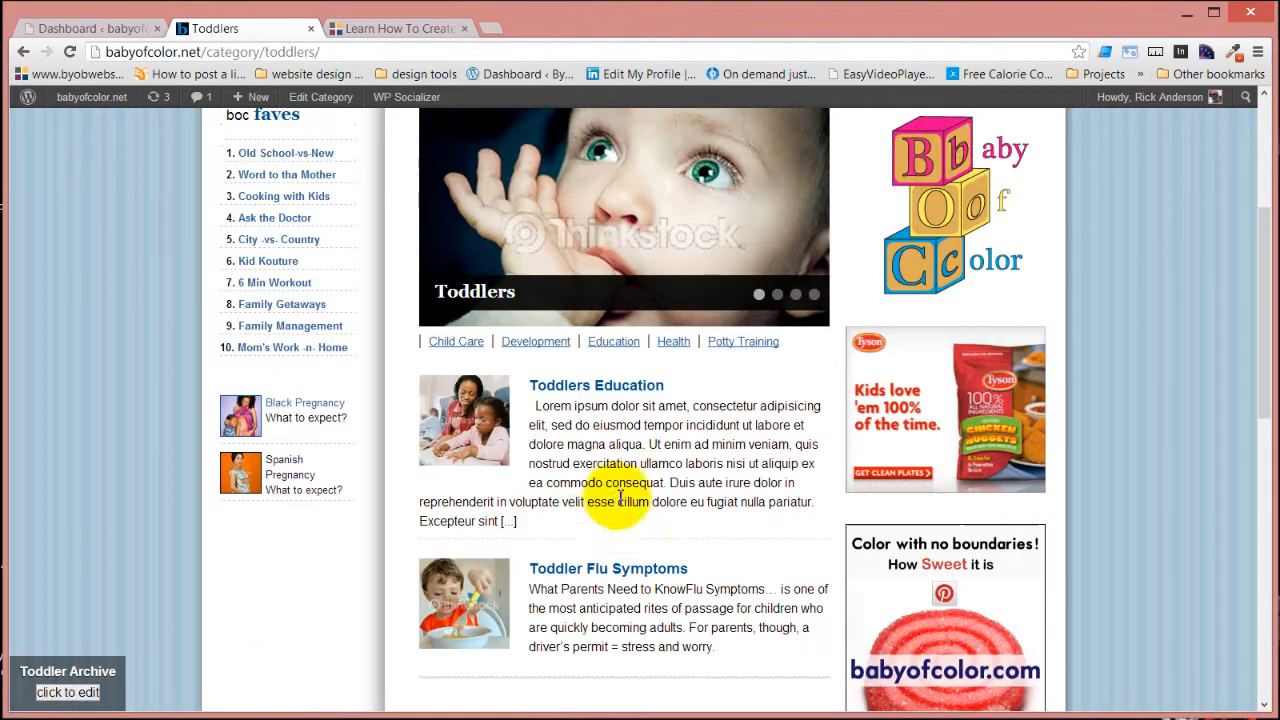
{"action": "scroll", "coordinate": [620, 543], "scroll_direction": "up", "scroll_amount": 1}
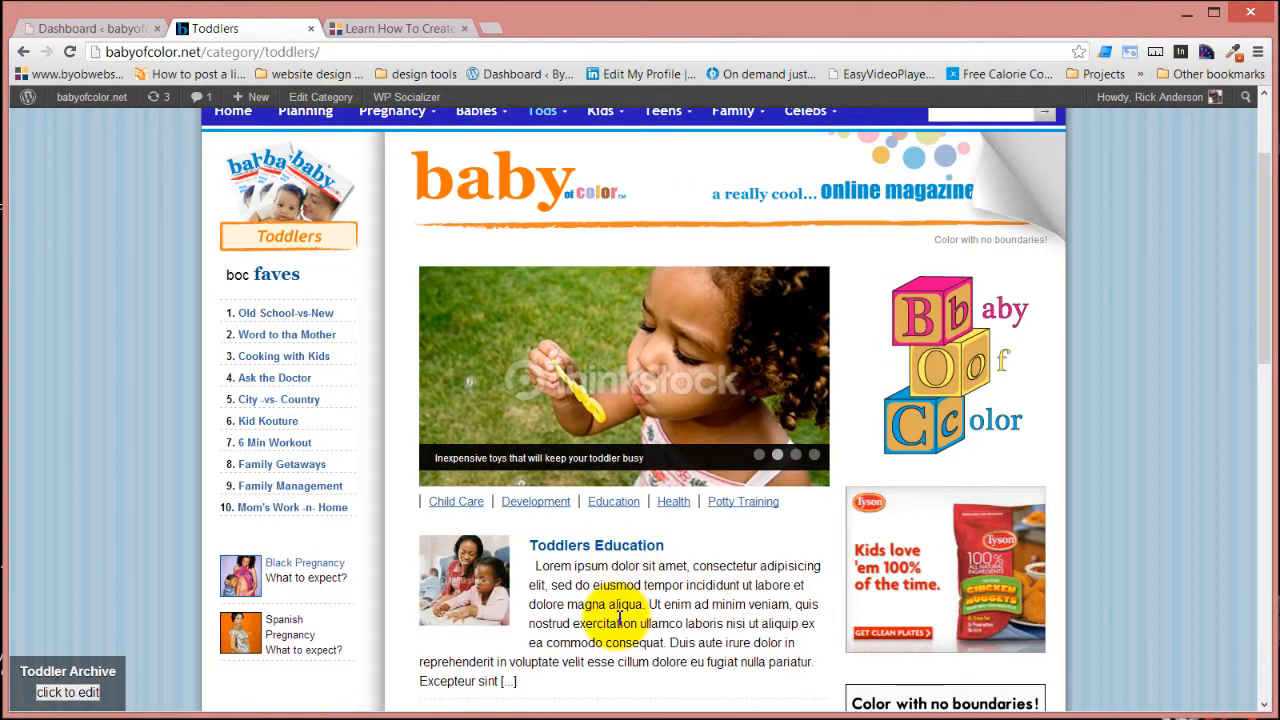
{"action": "scroll", "coordinate": [600, 610], "scroll_direction": "up", "scroll_amount": 2}
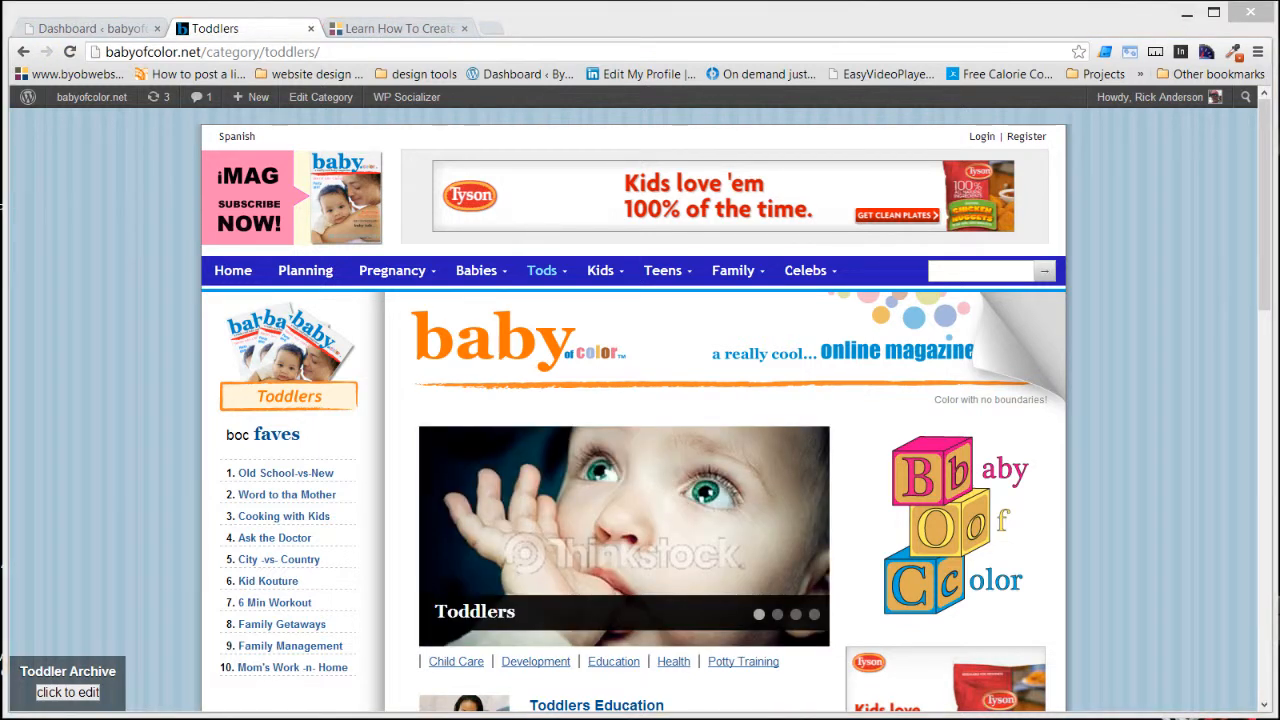
- Open the Thesis Skin Editor from the site's dashboard and bring it in front of the canvas preview window
{"action": "left_click", "coordinate": [102, 30]}
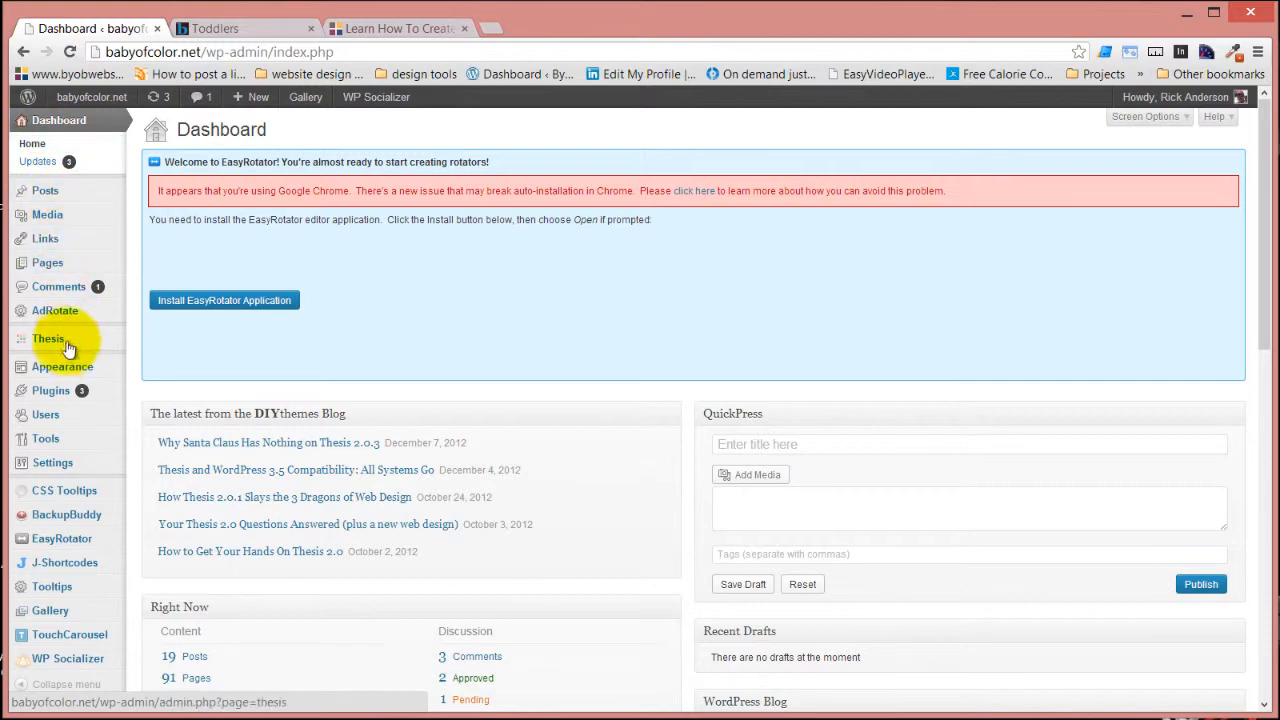
{"action": "mouse_move", "coordinate": [60, 340]}
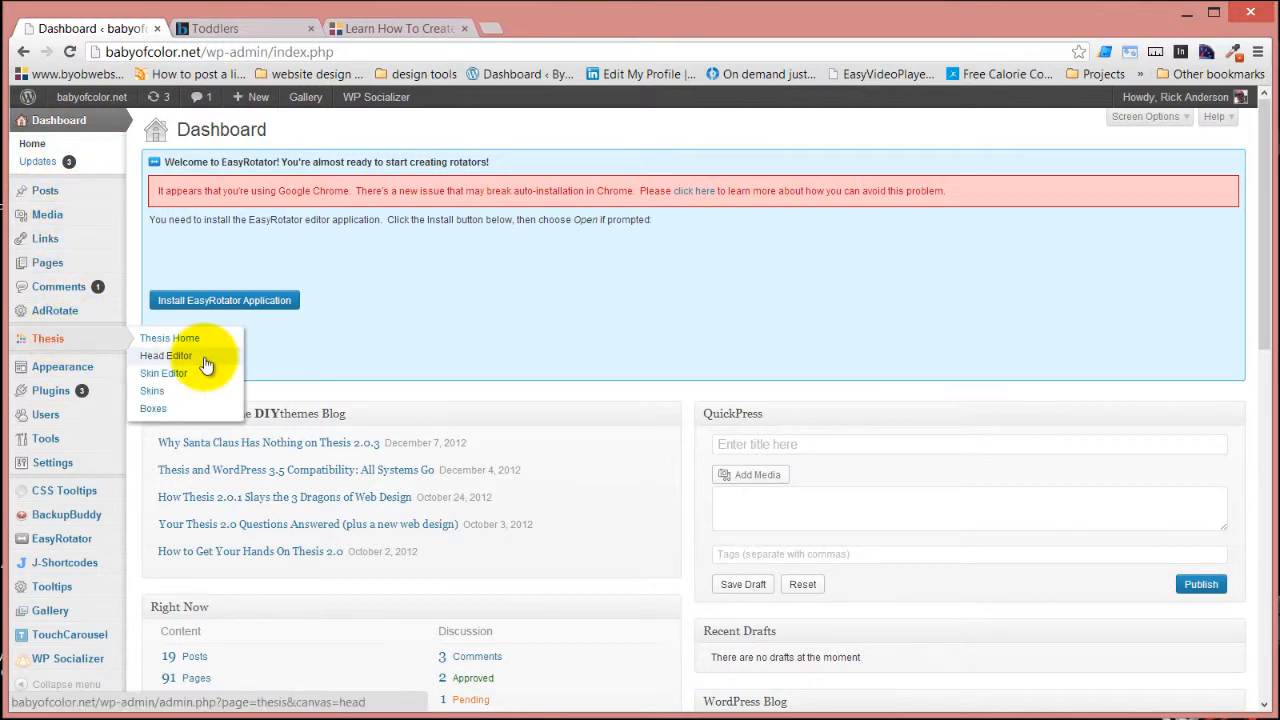
{"action": "left_click", "coordinate": [192, 373]}
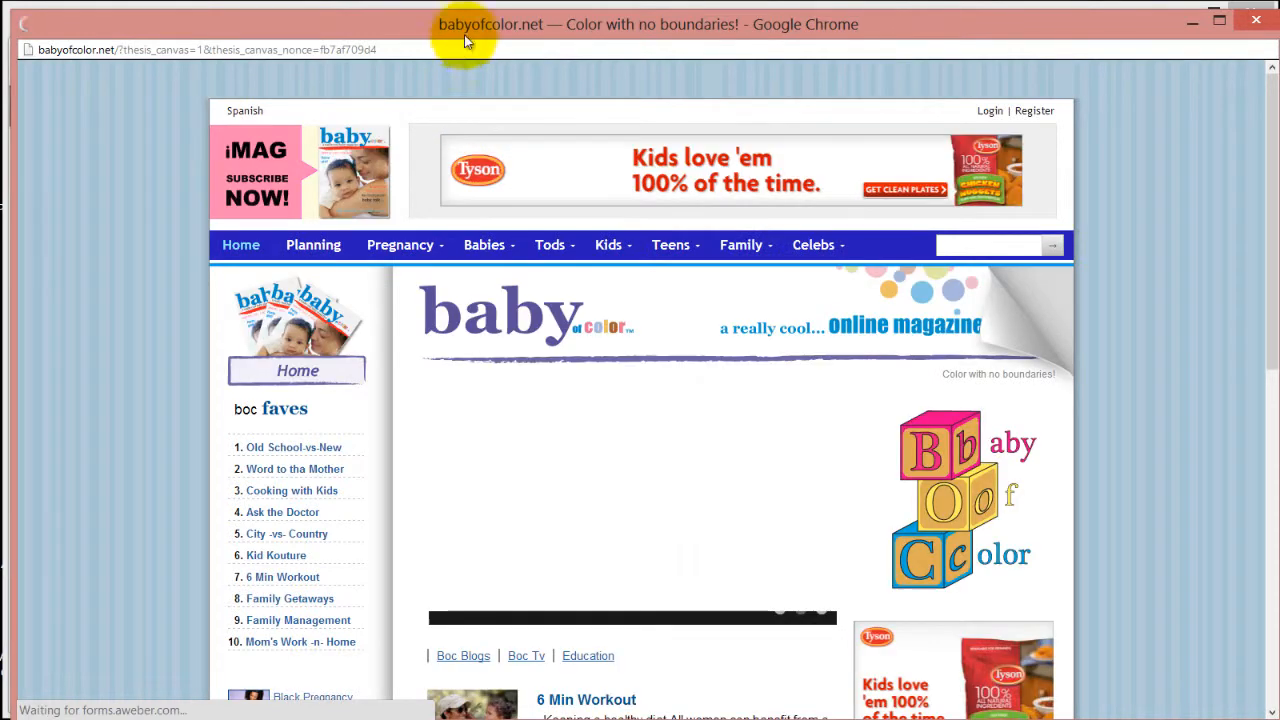
{"action": "left_click_drag", "start_coordinate": [457, 23], "coordinate": [622, 228]}
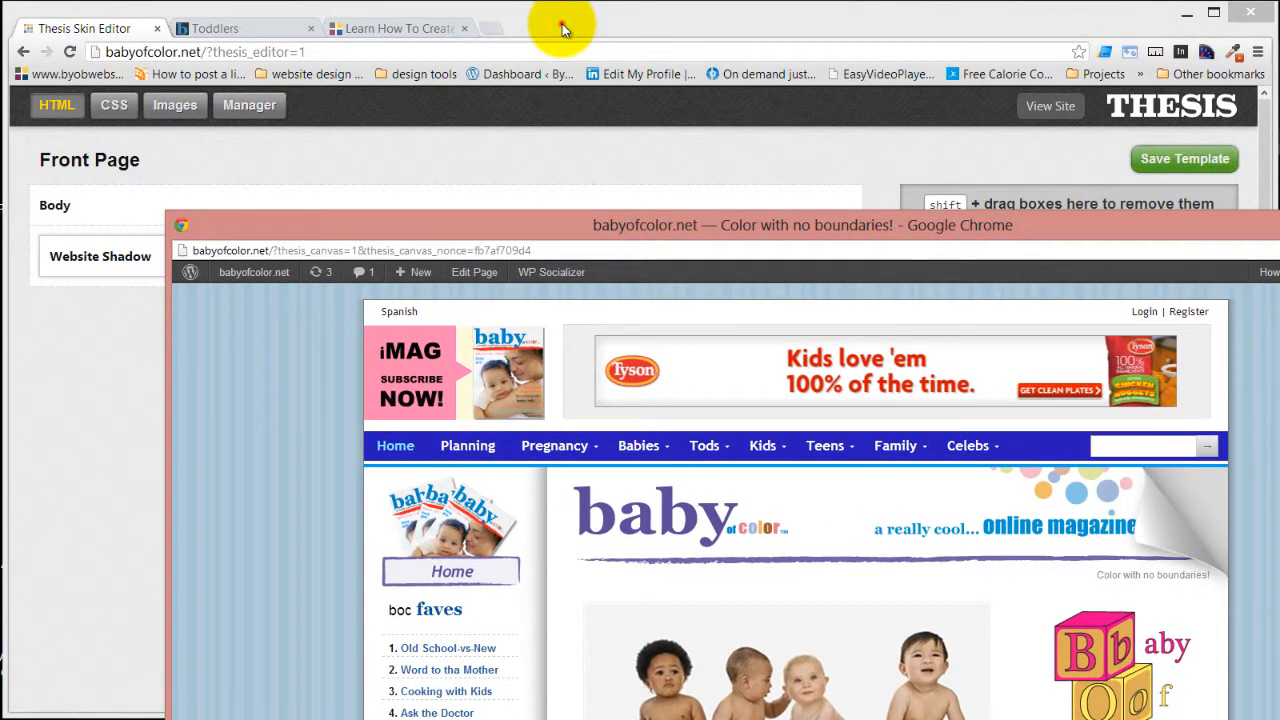
{"action": "left_click", "coordinate": [562, 28]}
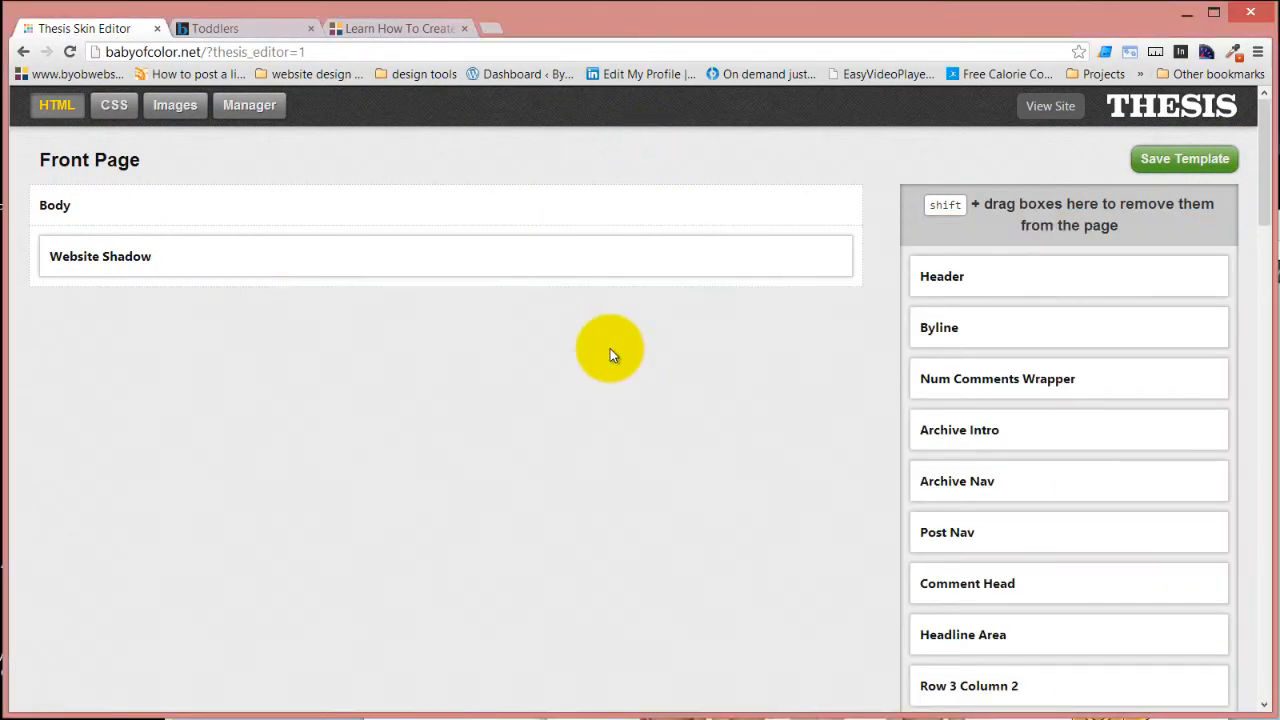
- Create a new custom template named Kids Archive
{"action": "scroll", "coordinate": [240, 182], "scroll_direction": "down", "scroll_amount": 1}
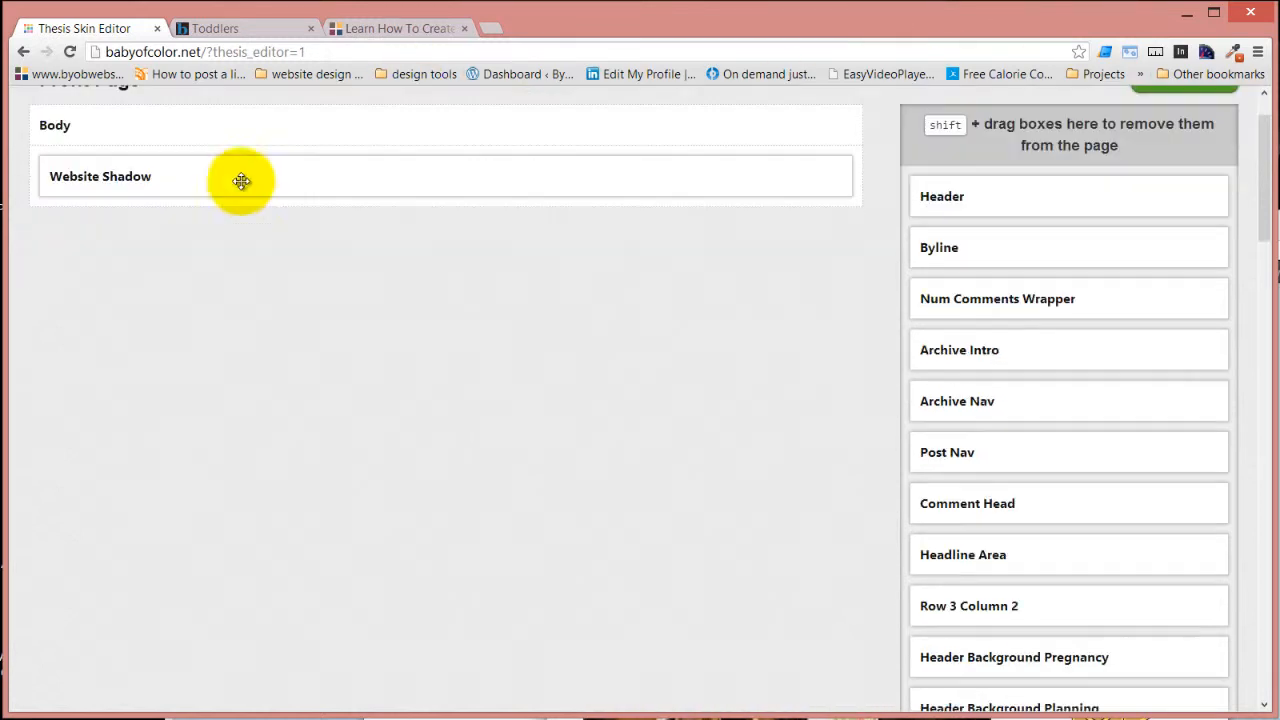
{"action": "scroll", "coordinate": [273, 279], "scroll_direction": "up", "scroll_amount": 1}
{"action": "left_click", "coordinate": [85, 160]}
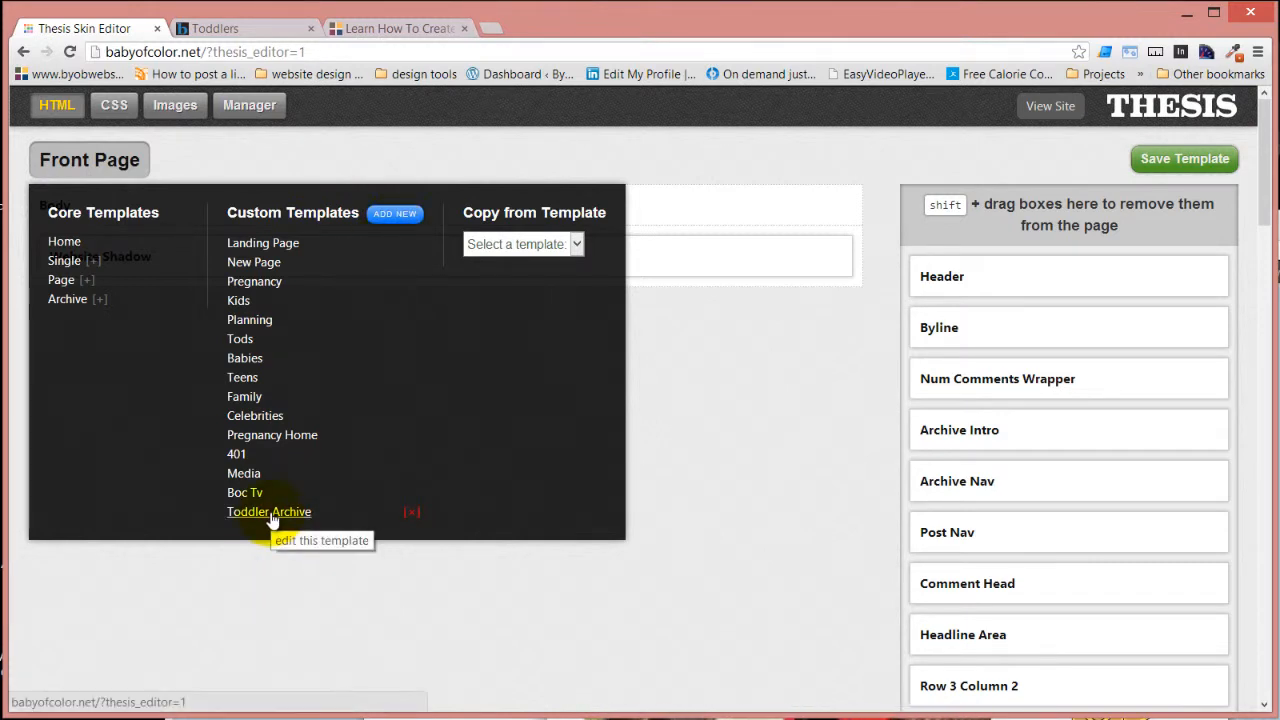
{"action": "left_click", "coordinate": [393, 216]}
{"action": "left_click", "coordinate": [347, 288]}
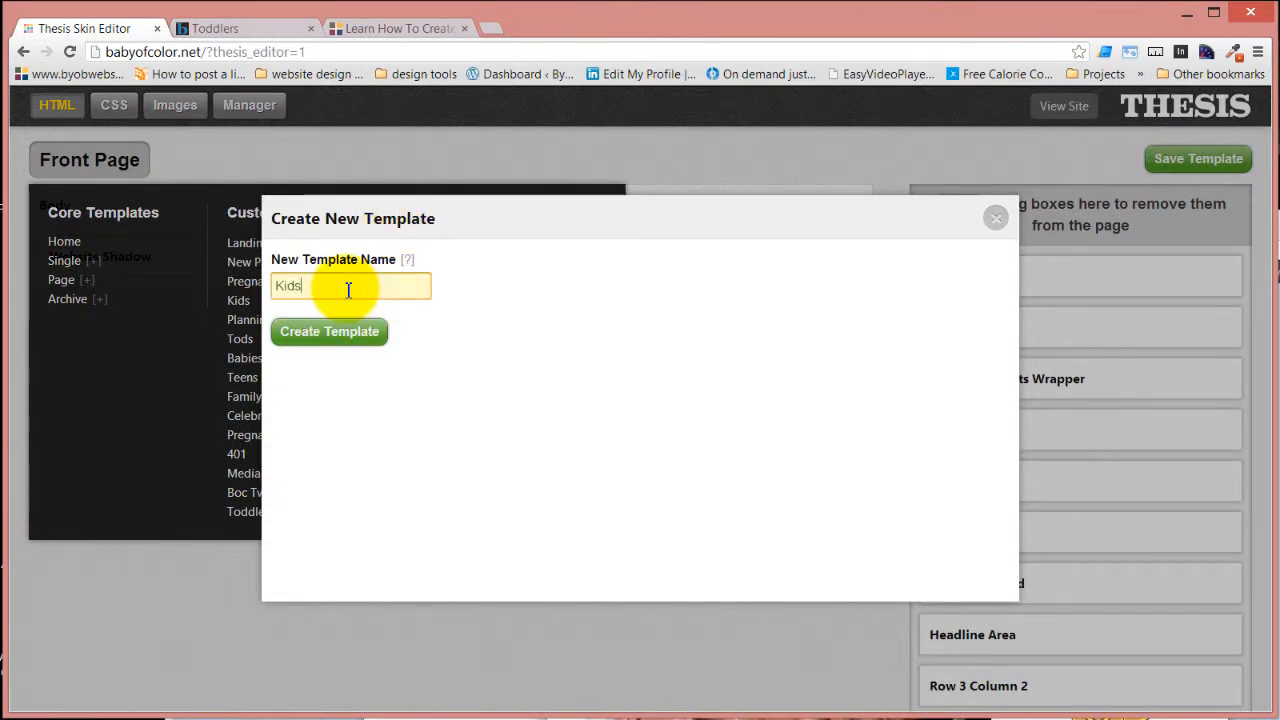
{"action": "type", "text": "Kids Archive"}
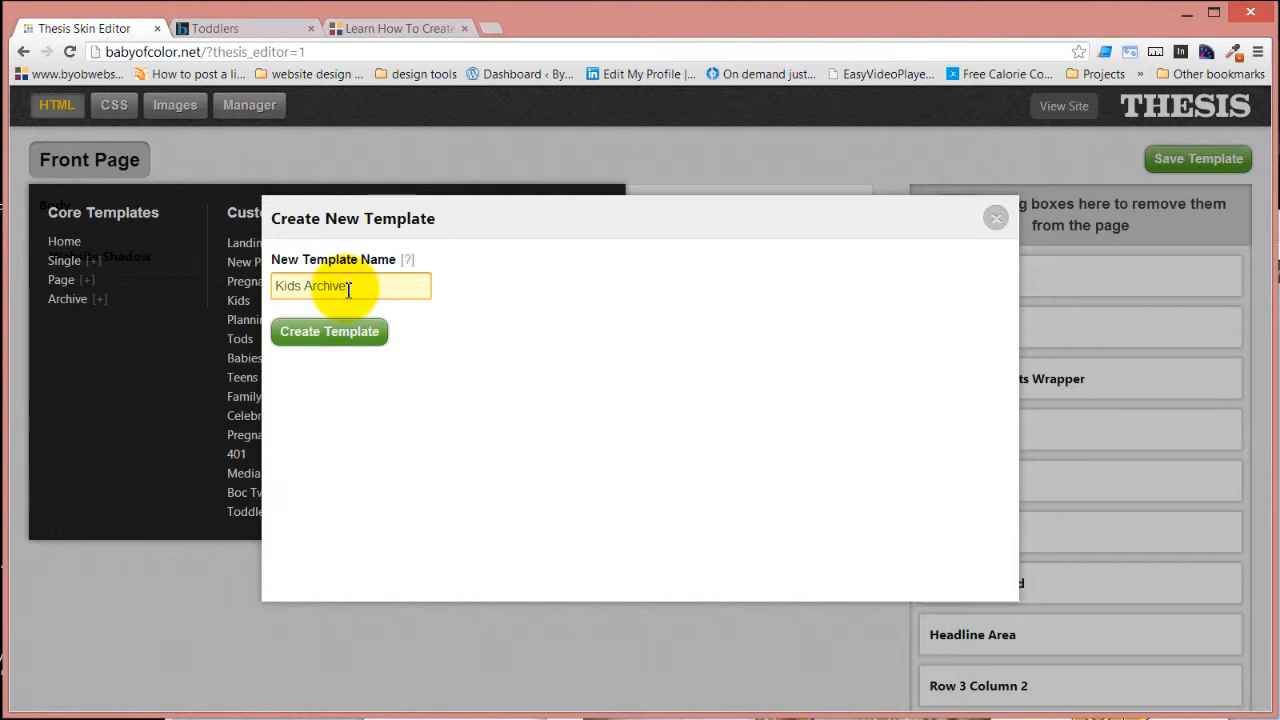
{"action": "left_click", "coordinate": [334, 344]}
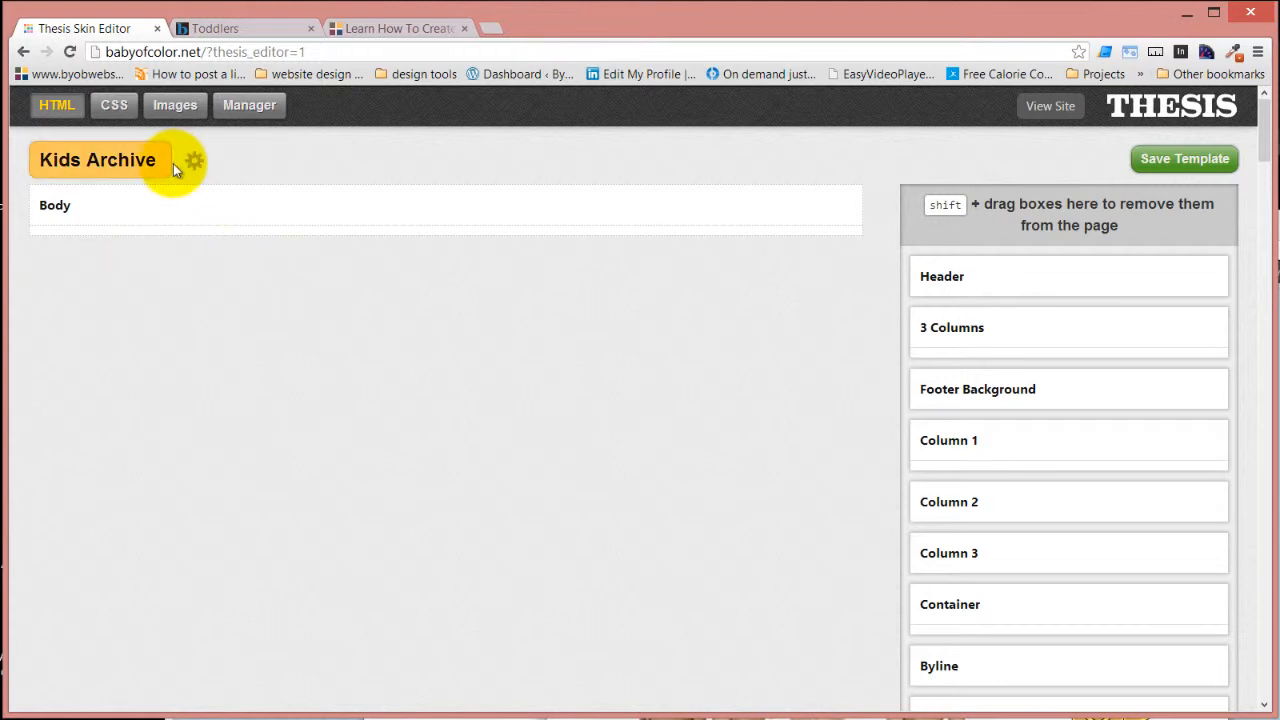
- Copy the Toddler Archive template into the Kids Archive template and accept the replacement
{"action": "left_click", "coordinate": [143, 159]}
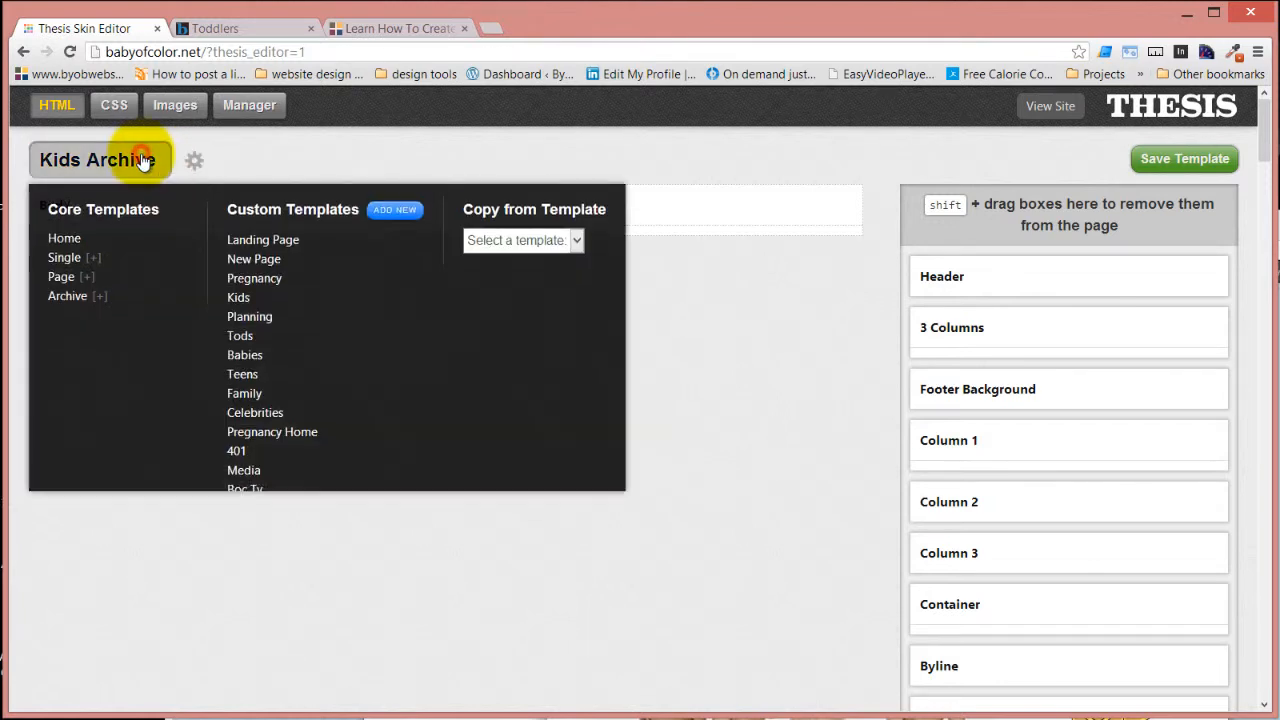
{"action": "left_click", "coordinate": [576, 246]}
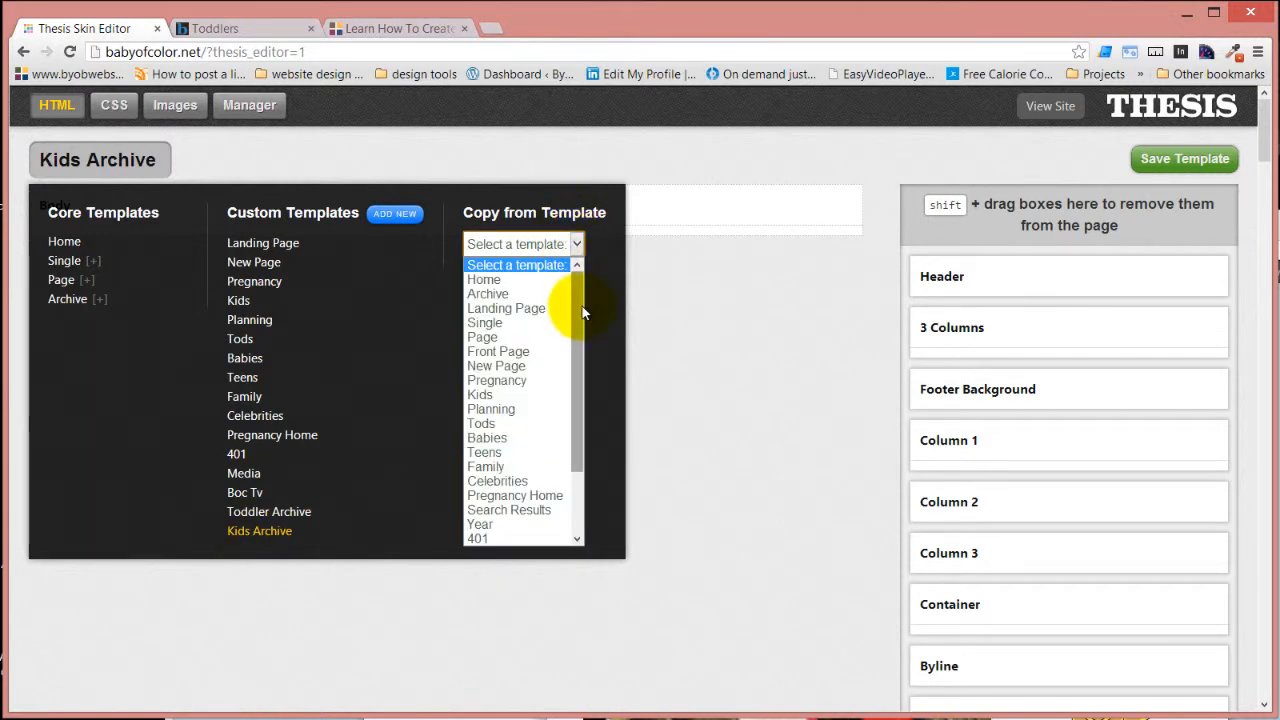
{"action": "left_click_drag", "start_coordinate": [573, 300], "coordinate": [575, 450]}
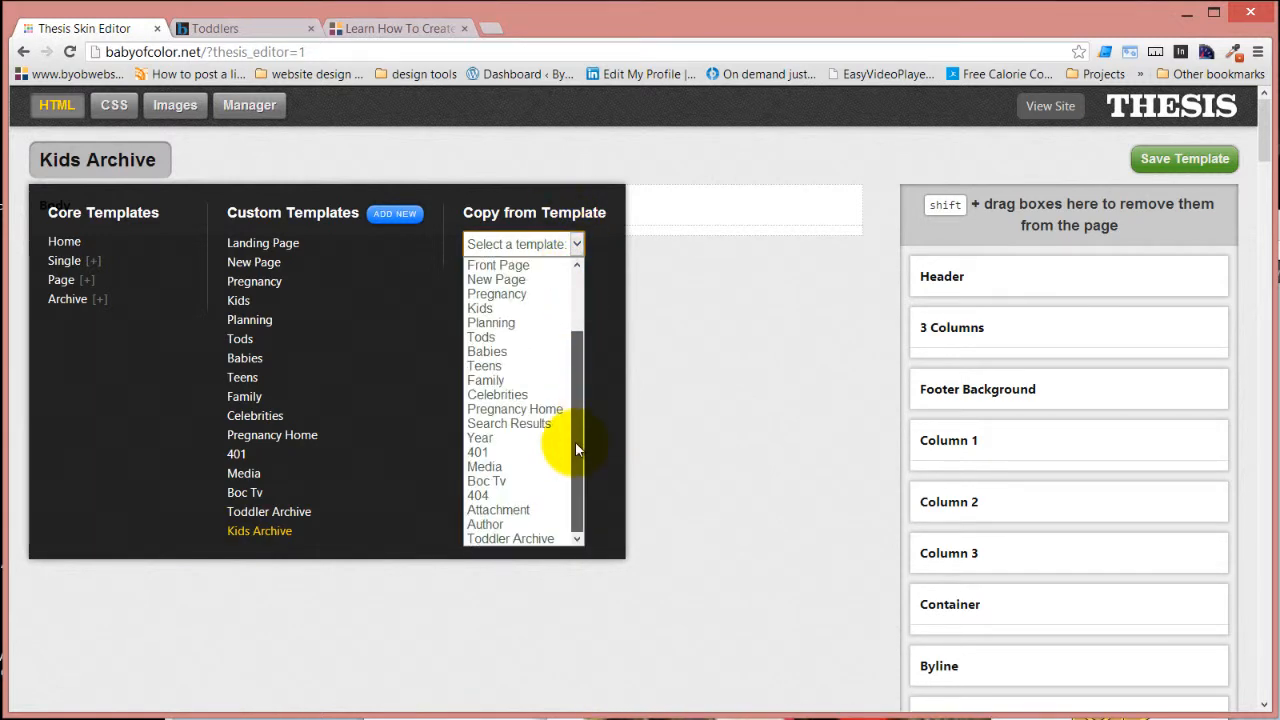
{"action": "left_click", "coordinate": [505, 539]}
{"action": "left_click", "coordinate": [517, 280]}
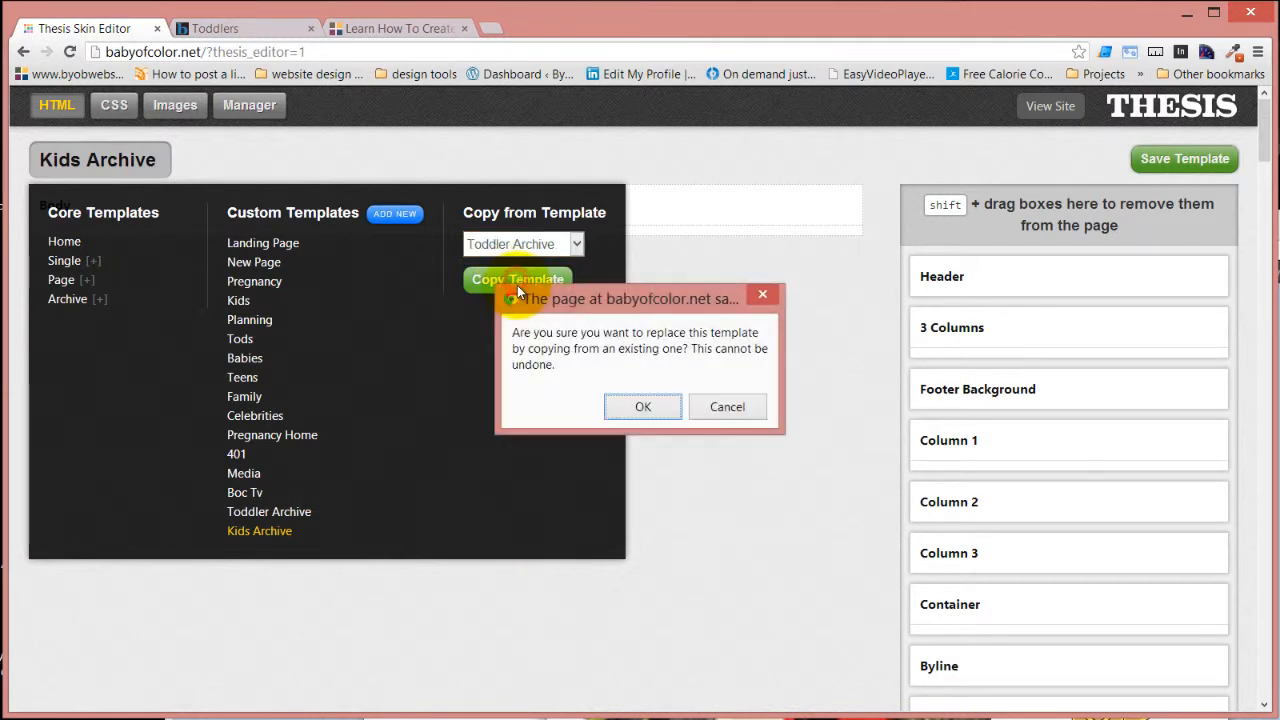
{"action": "left_click", "coordinate": [643, 406]}
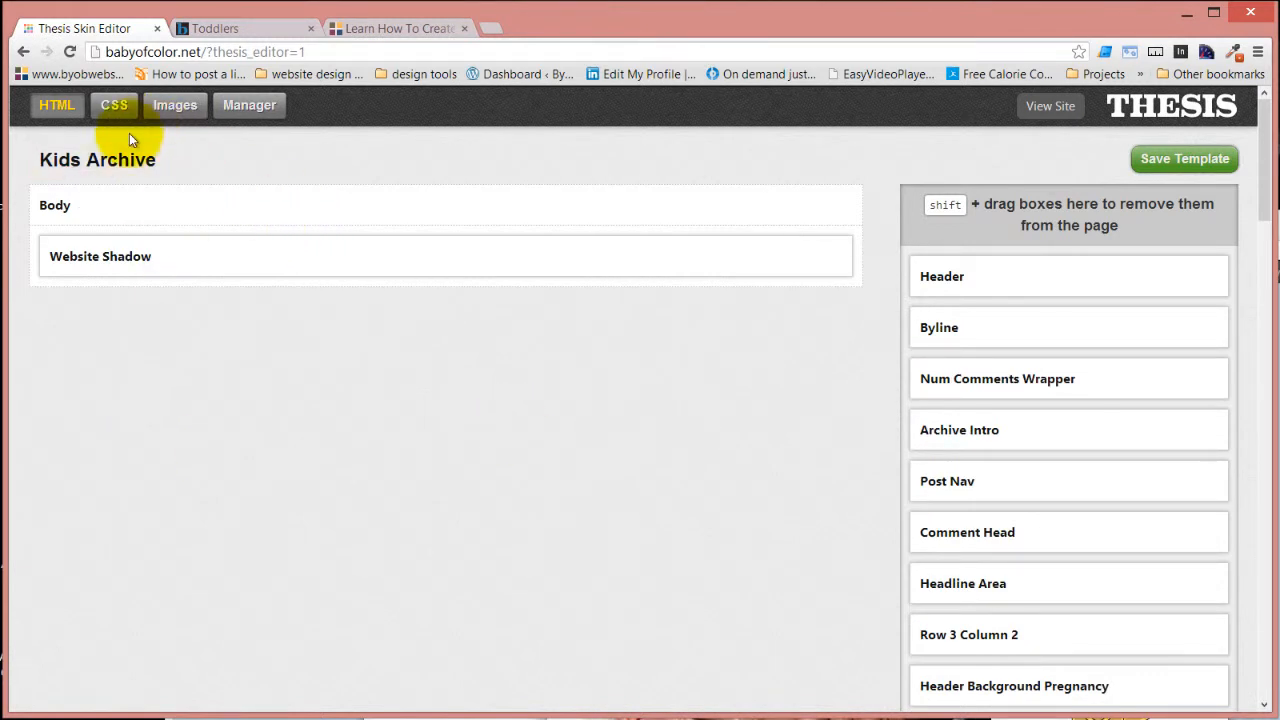
- Add another custom template named Teens Archive
{"action": "left_click", "coordinate": [78, 165]}
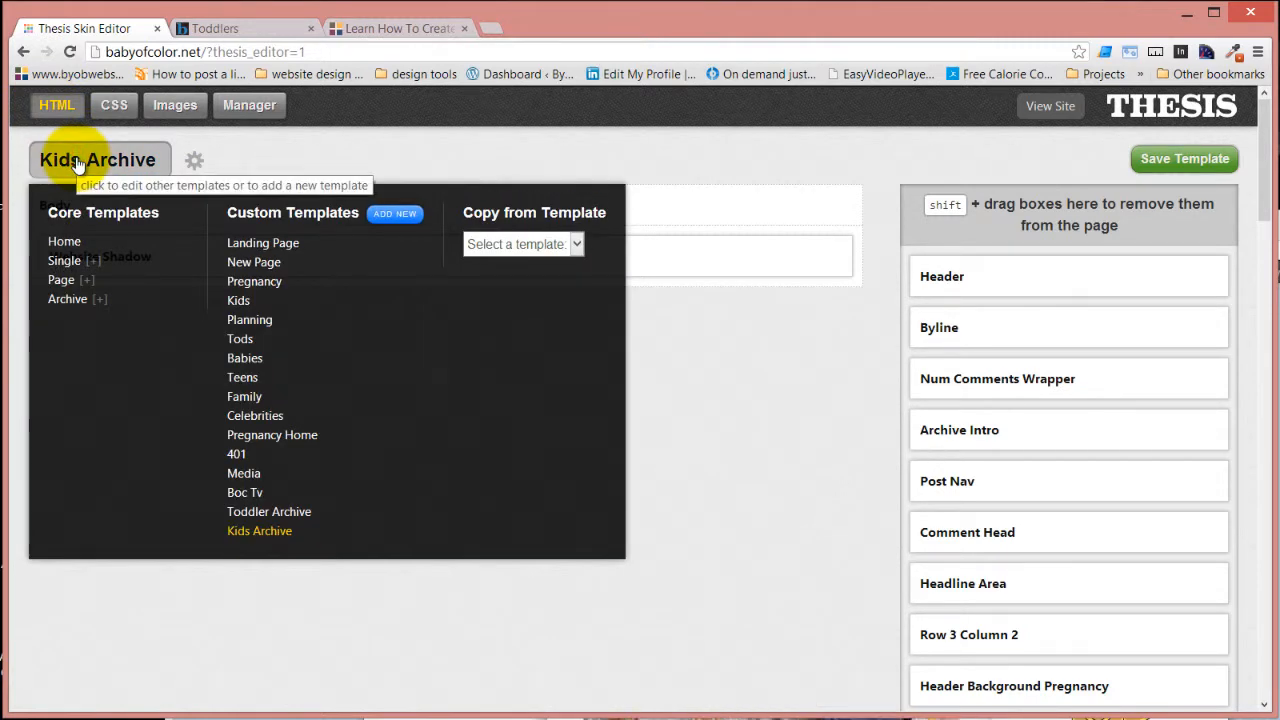
{"action": "left_click", "coordinate": [395, 213]}
{"action": "left_click", "coordinate": [316, 288]}
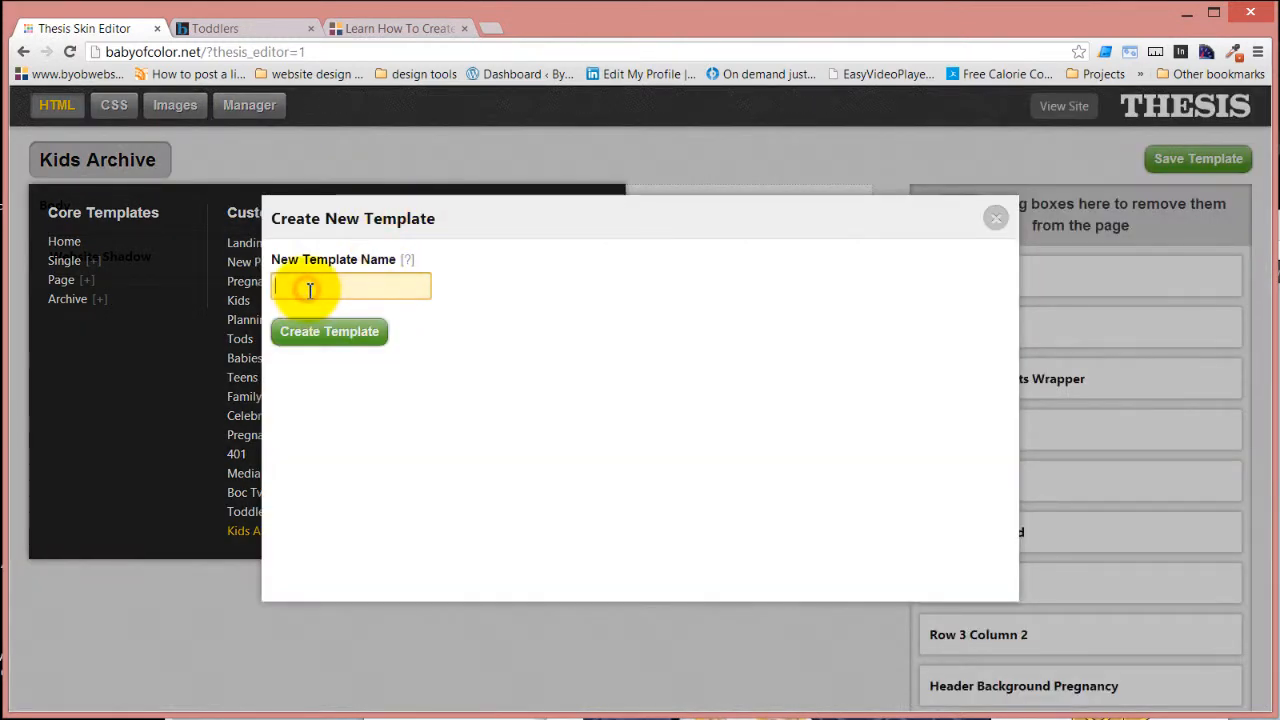
{"action": "type", "text": "Teen"}
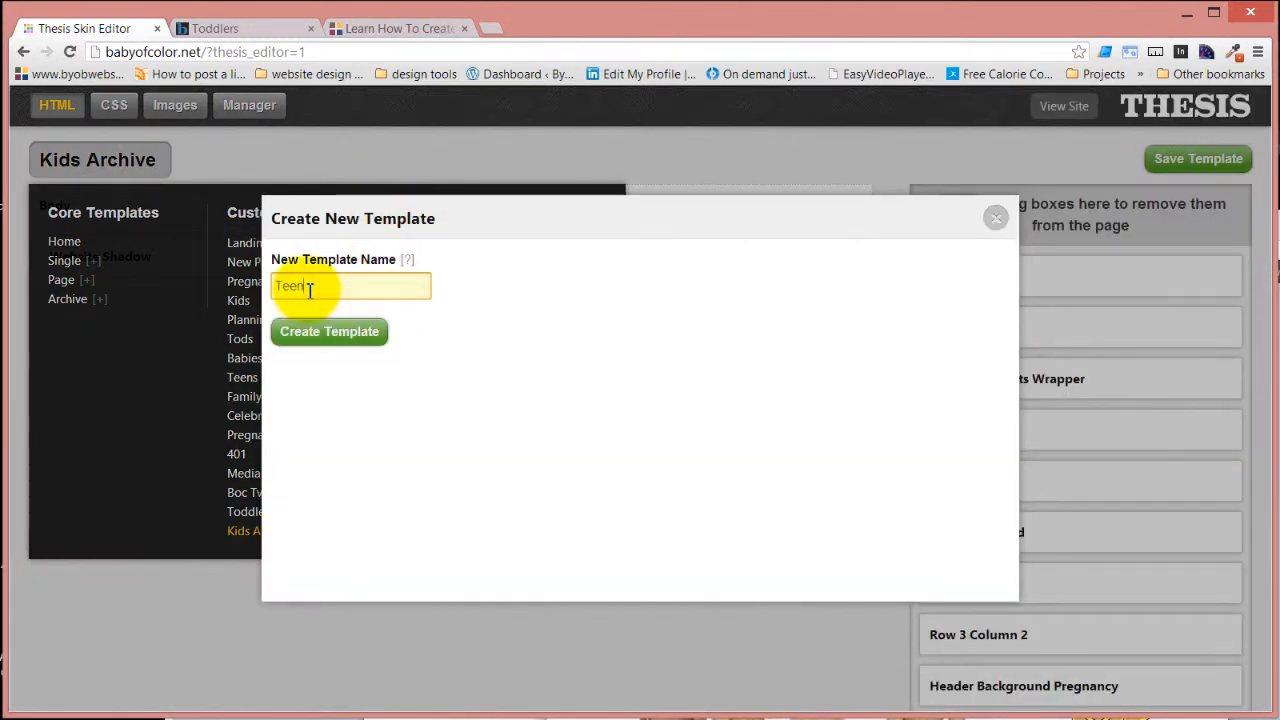
{"action": "type", "text": "s A"}
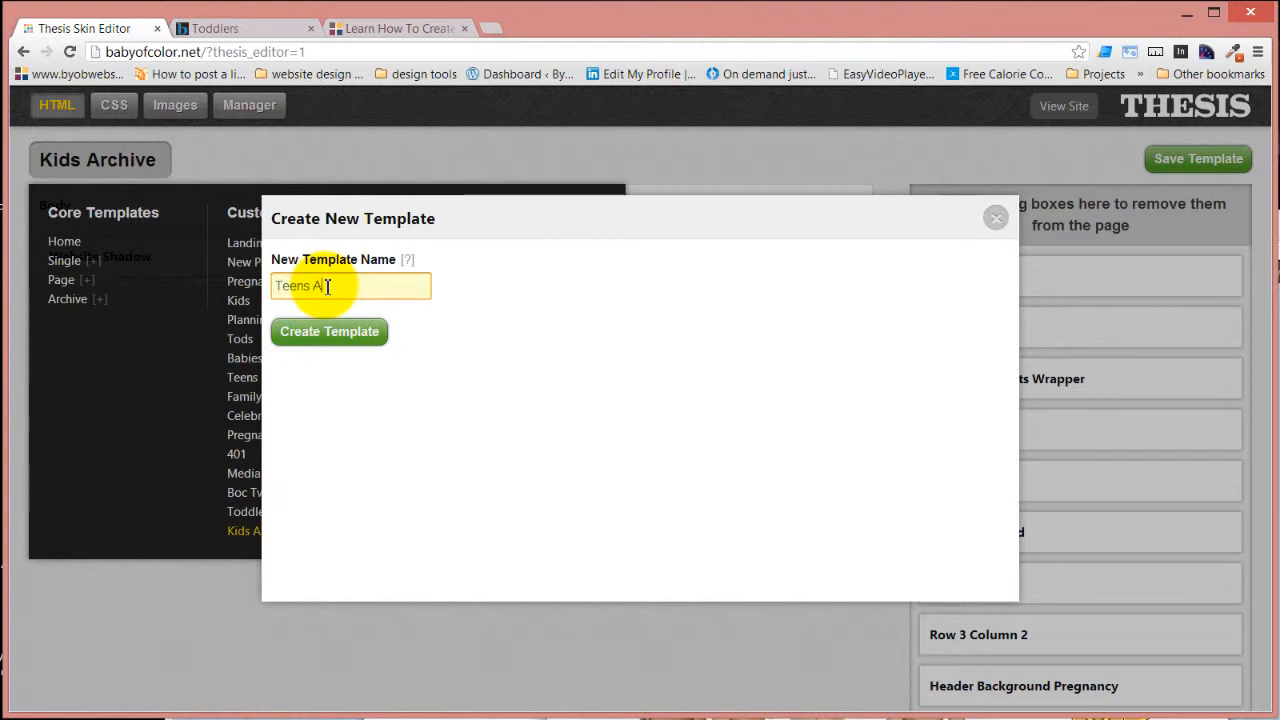
{"action": "type", "text": "rchivwe"}
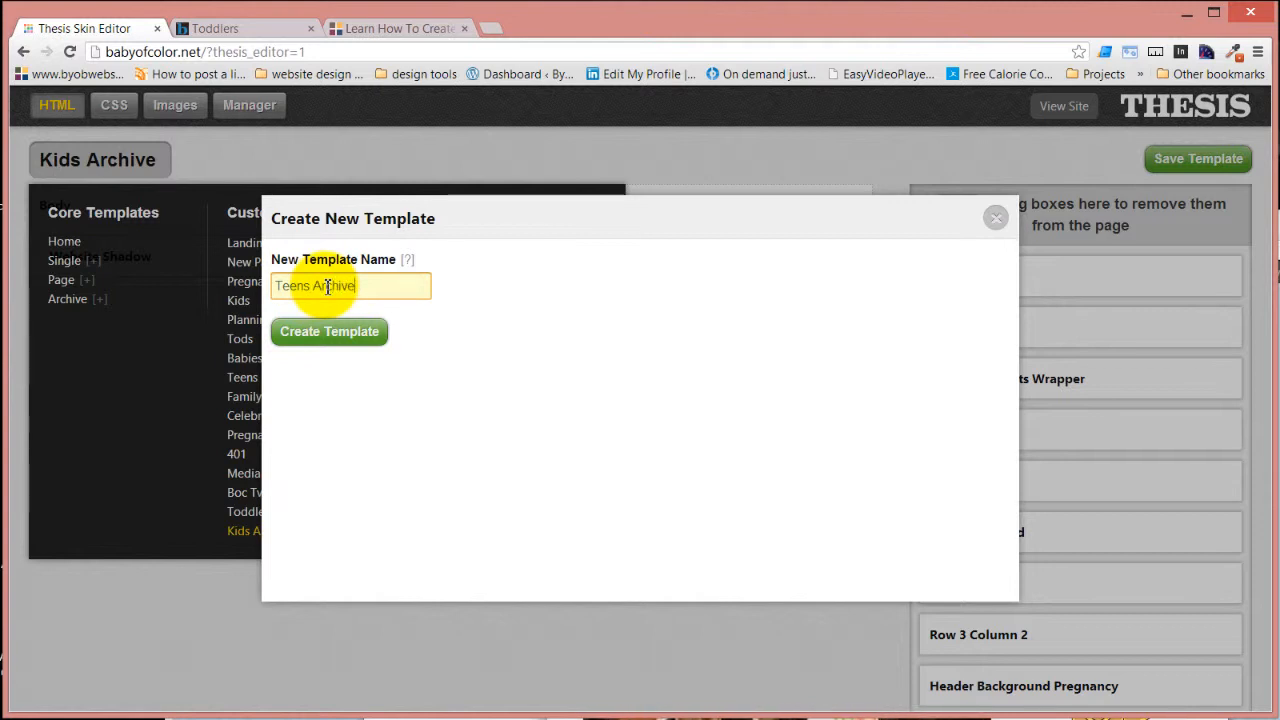
{"action": "left_click", "coordinate": [322, 338]}
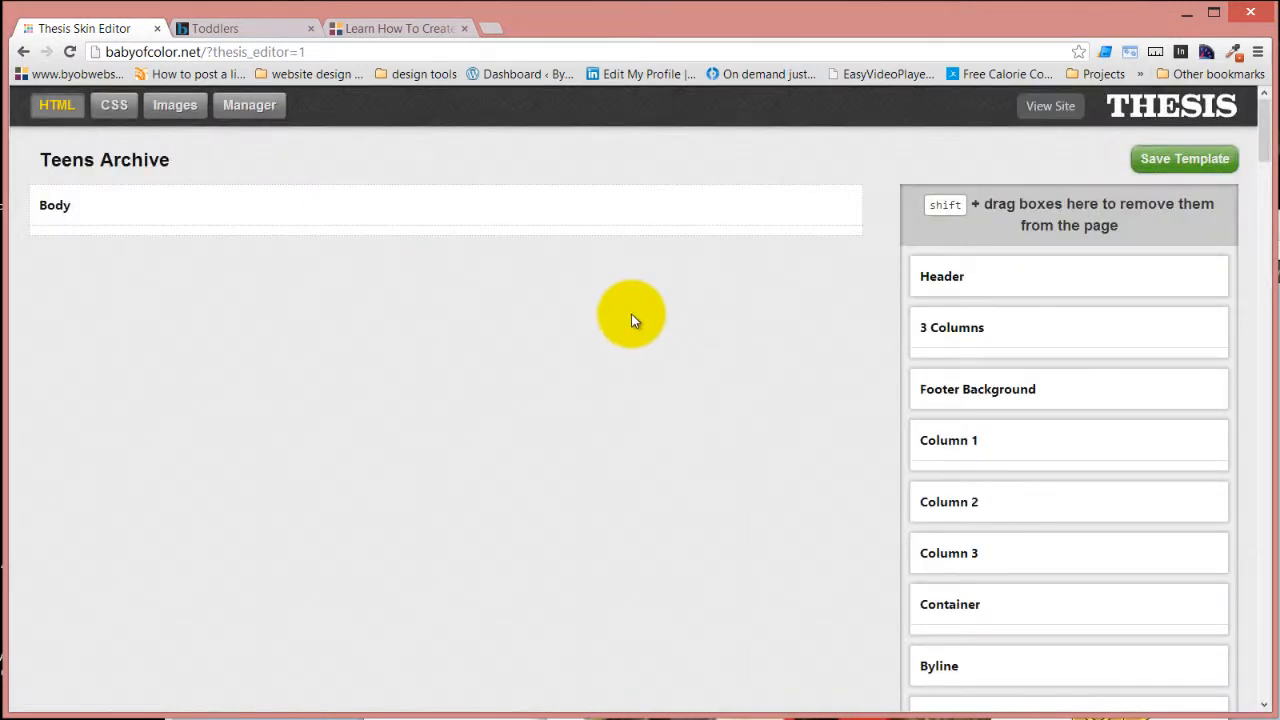
- Copy the Toddler Archive template into the Teens Archive template and accept the replacement
{"action": "left_click", "coordinate": [141, 162]}
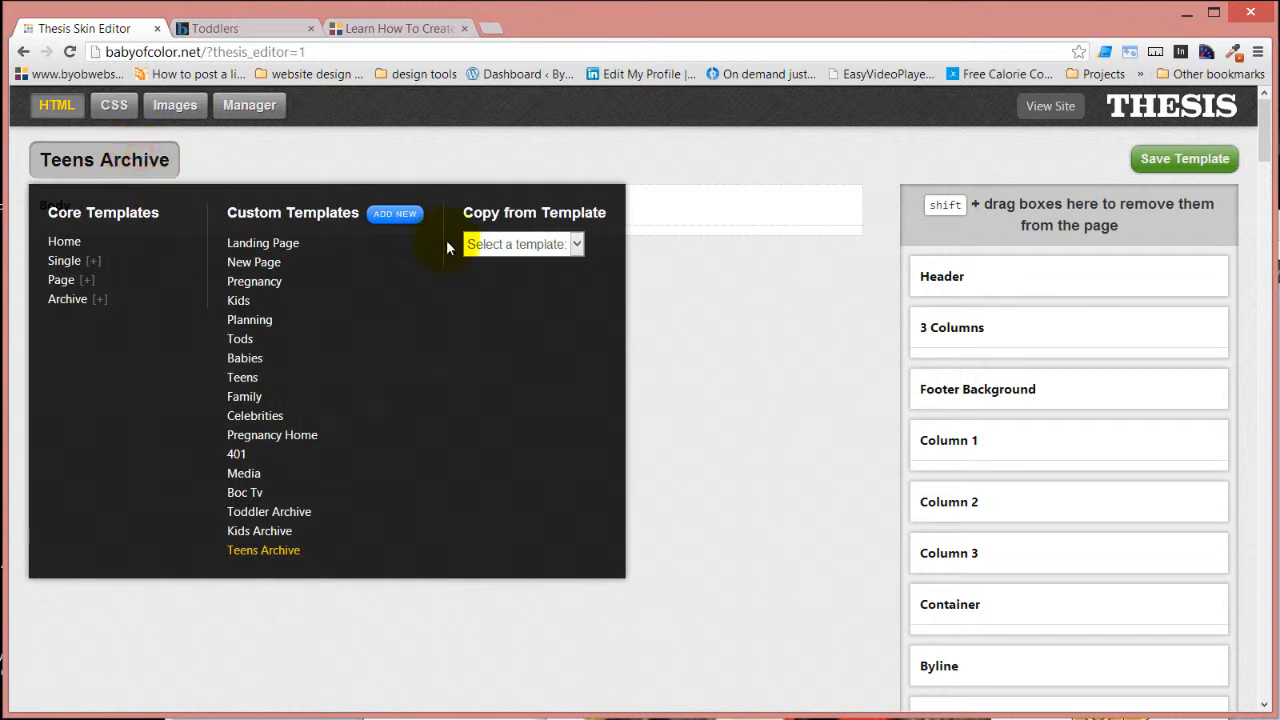
{"action": "left_click", "coordinate": [516, 251]}
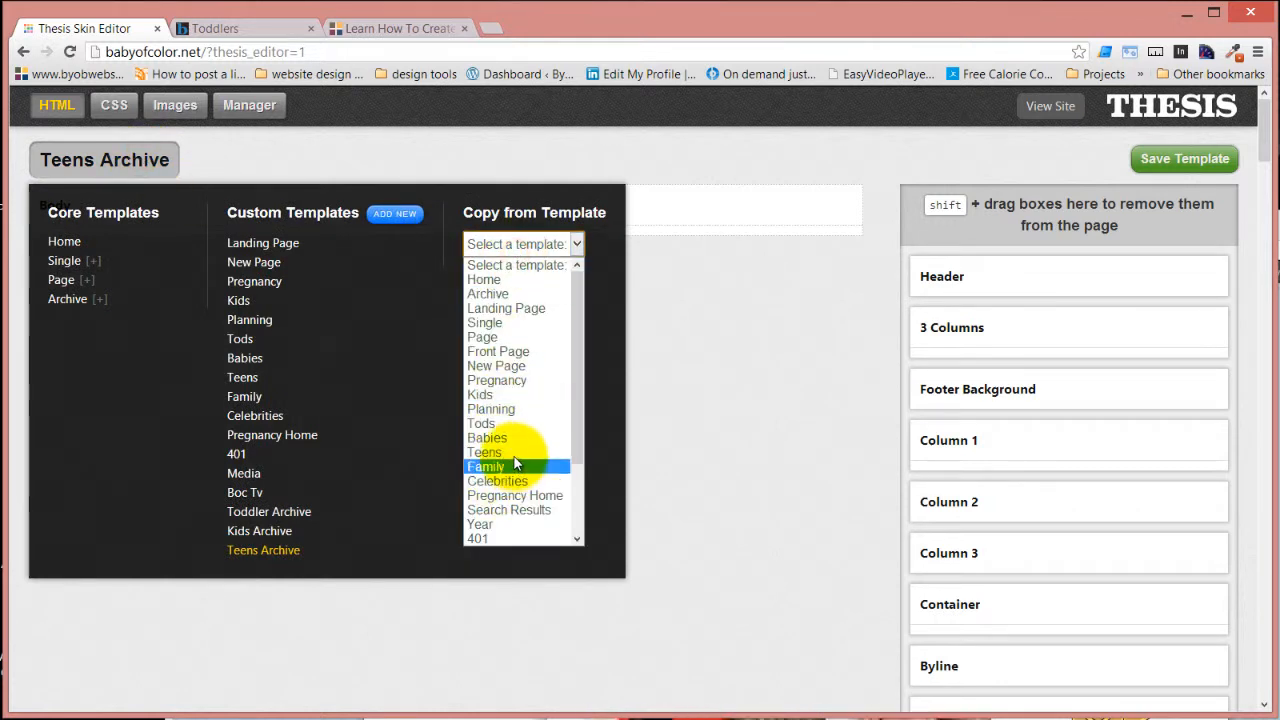
{"action": "left_click_drag", "start_coordinate": [575, 432], "coordinate": [586, 513]}
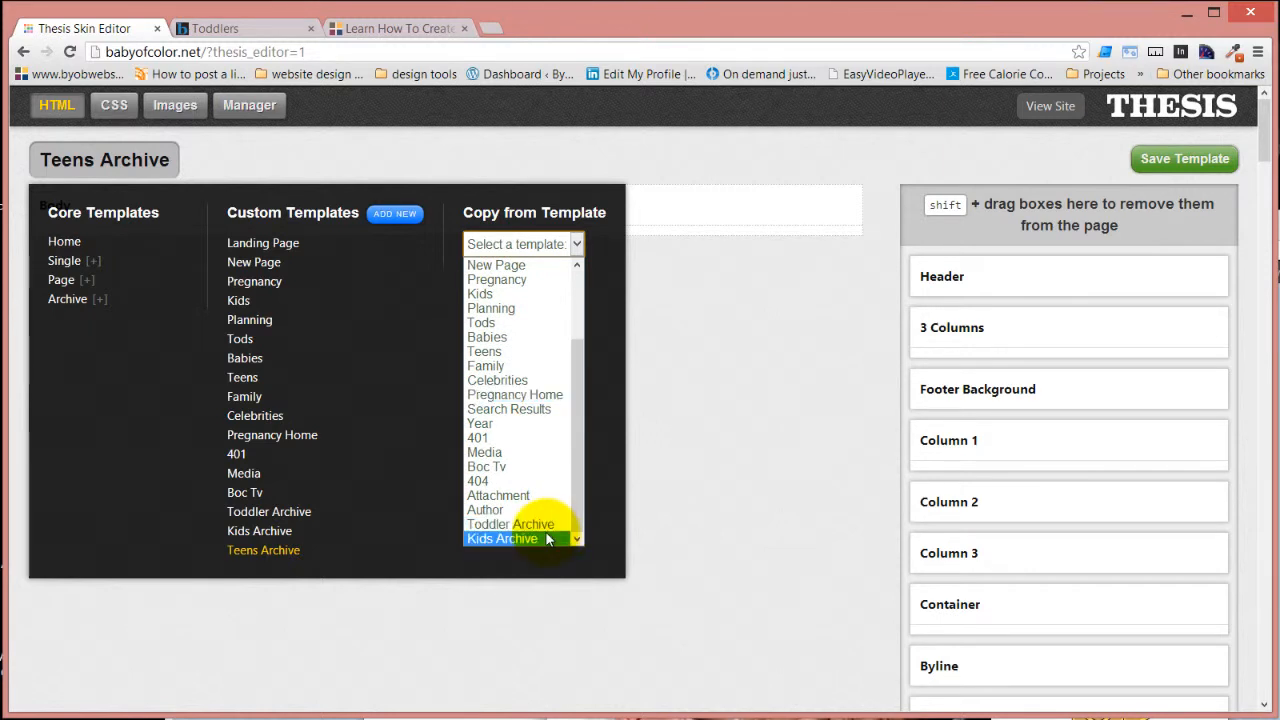
{"action": "left_click", "coordinate": [551, 526]}
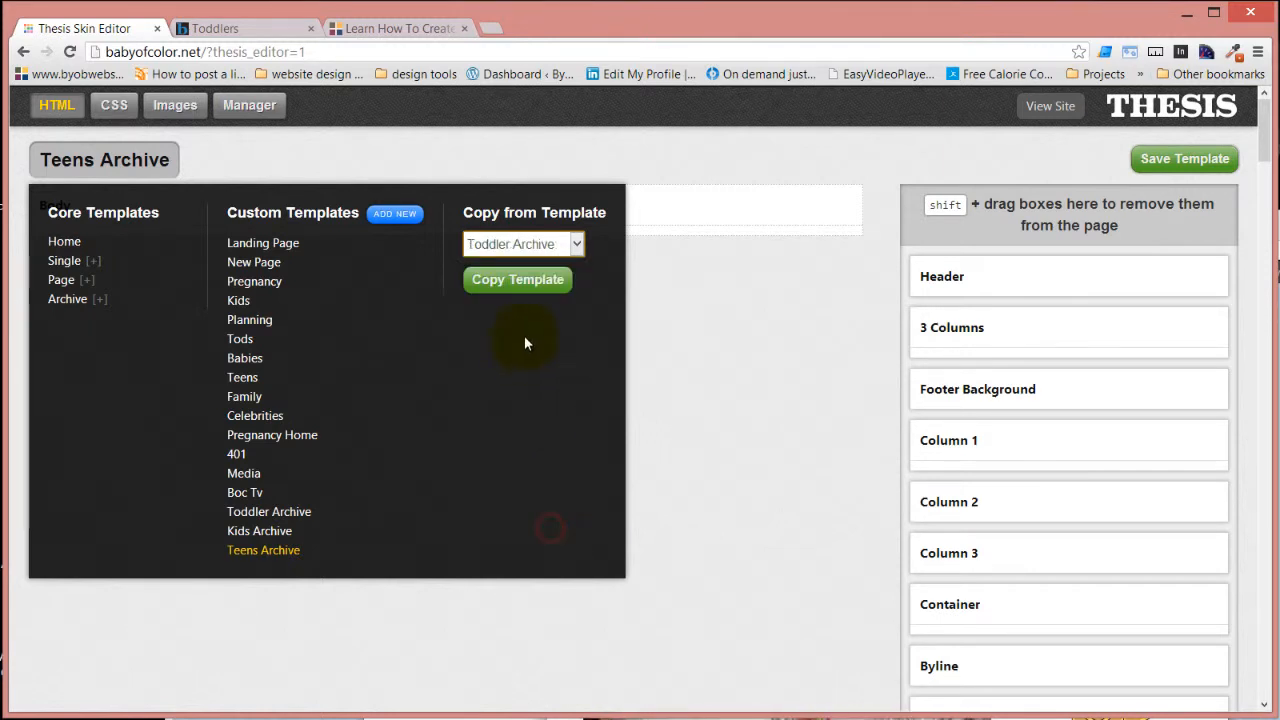
{"action": "left_click", "coordinate": [527, 282]}
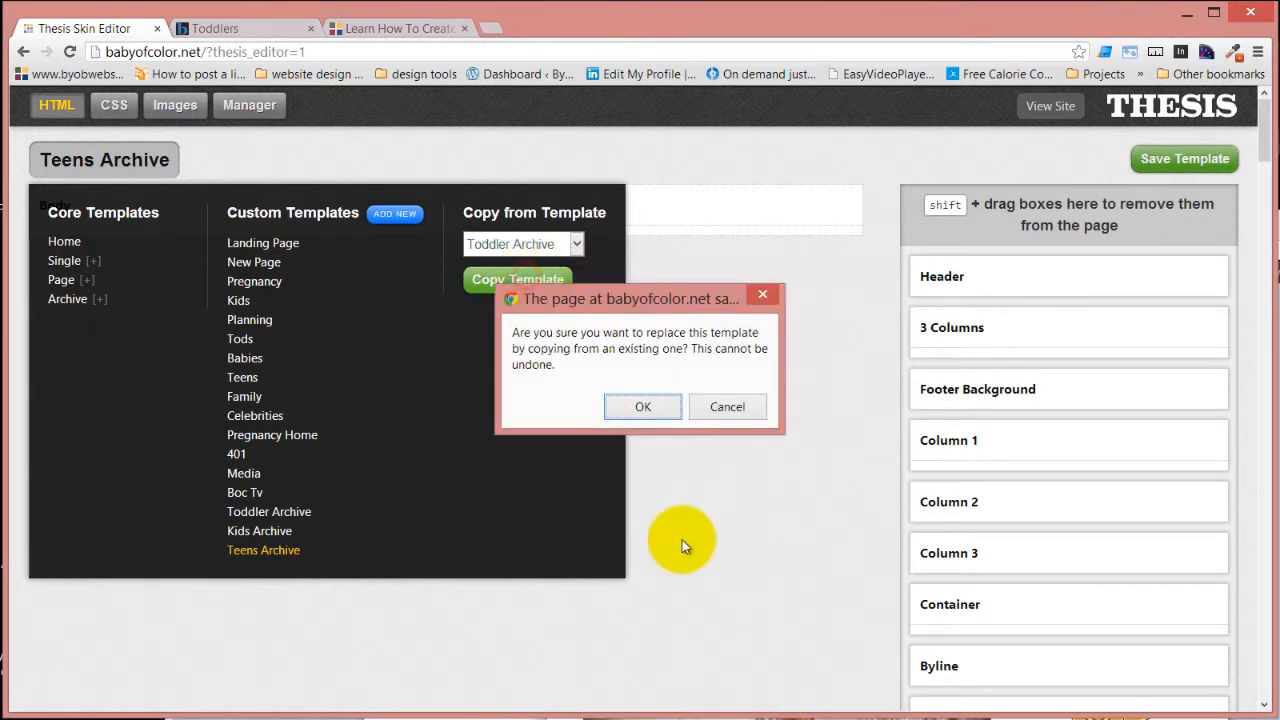
{"action": "left_click", "coordinate": [642, 405]}
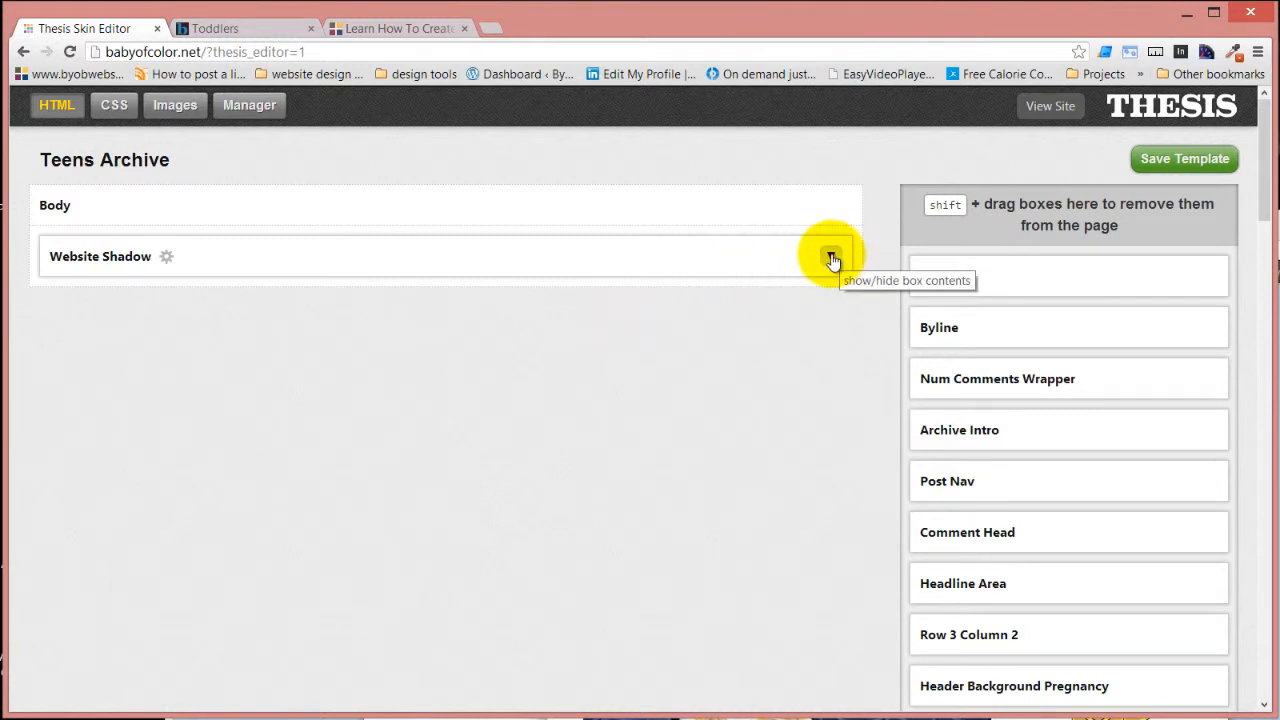
- Open the Toddler Archive template and examine the boxes in both Header Row 4 columns, including the HTML of the Toddler Header 1 text box
{"action": "mouse_move", "coordinate": [90, 168]}
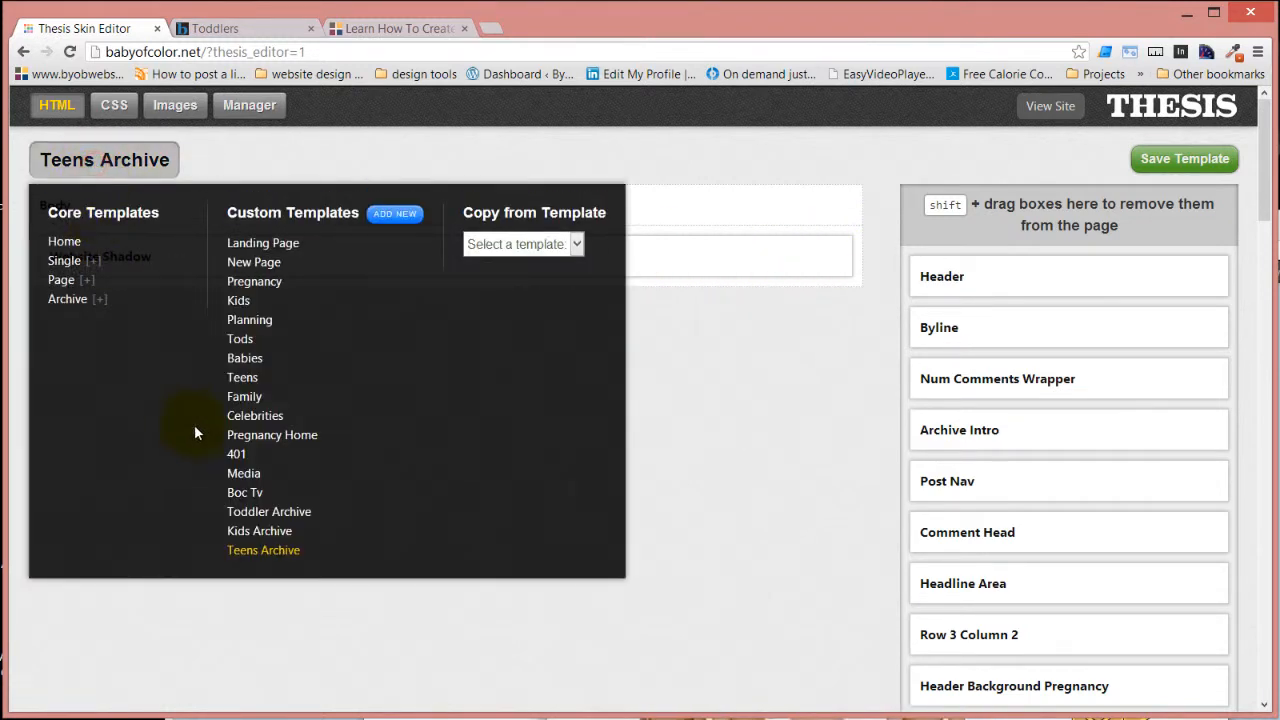
{"action": "left_click", "coordinate": [270, 512]}
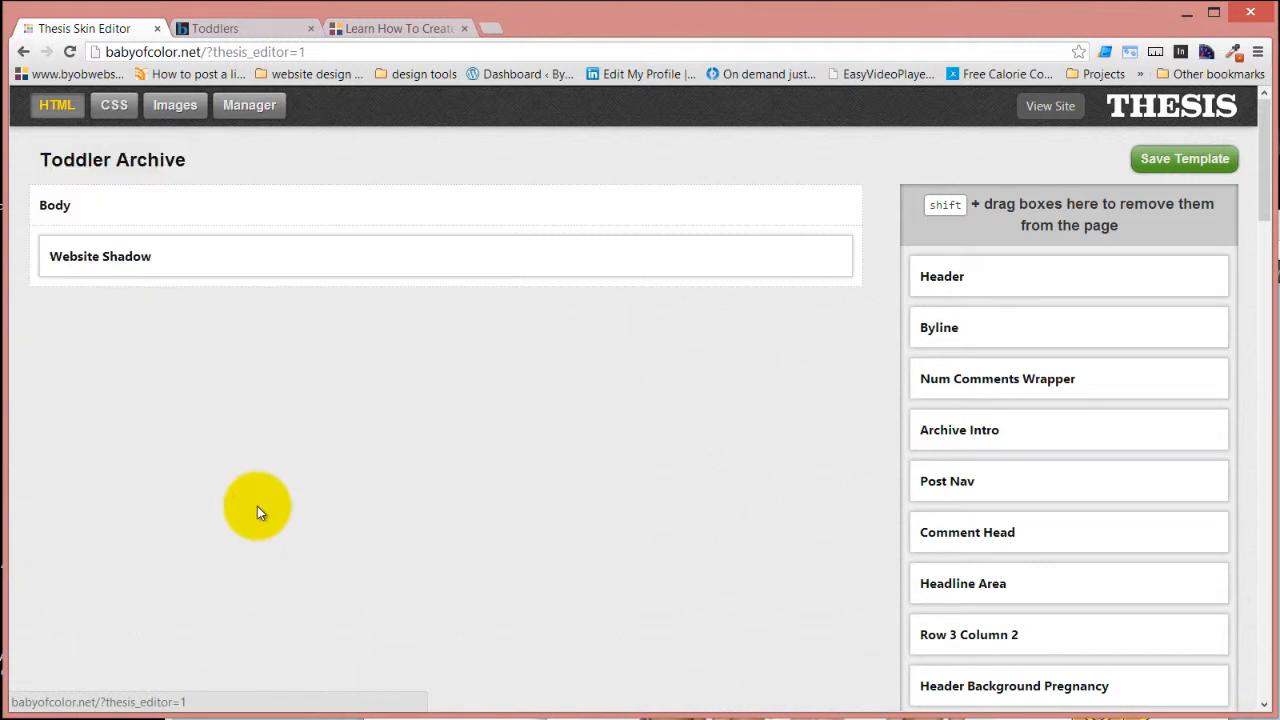
{"action": "left_click", "coordinate": [826, 254]}
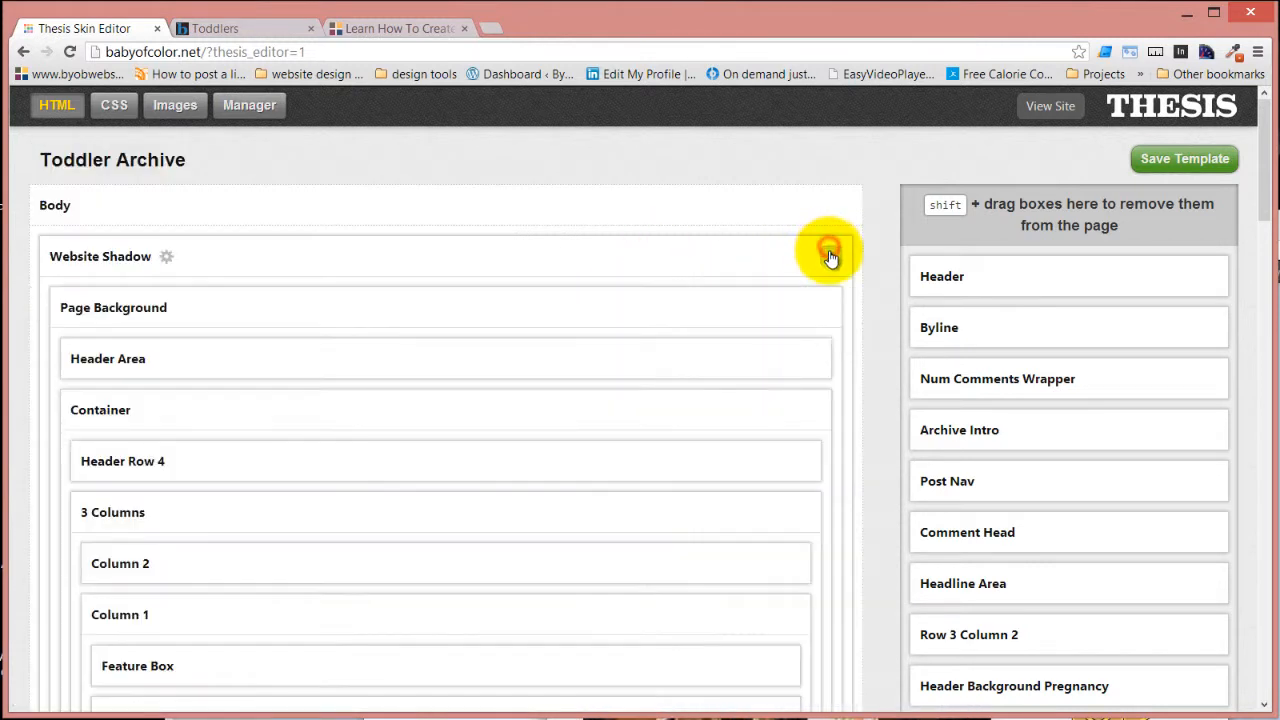
{"action": "left_click", "coordinate": [812, 459]}
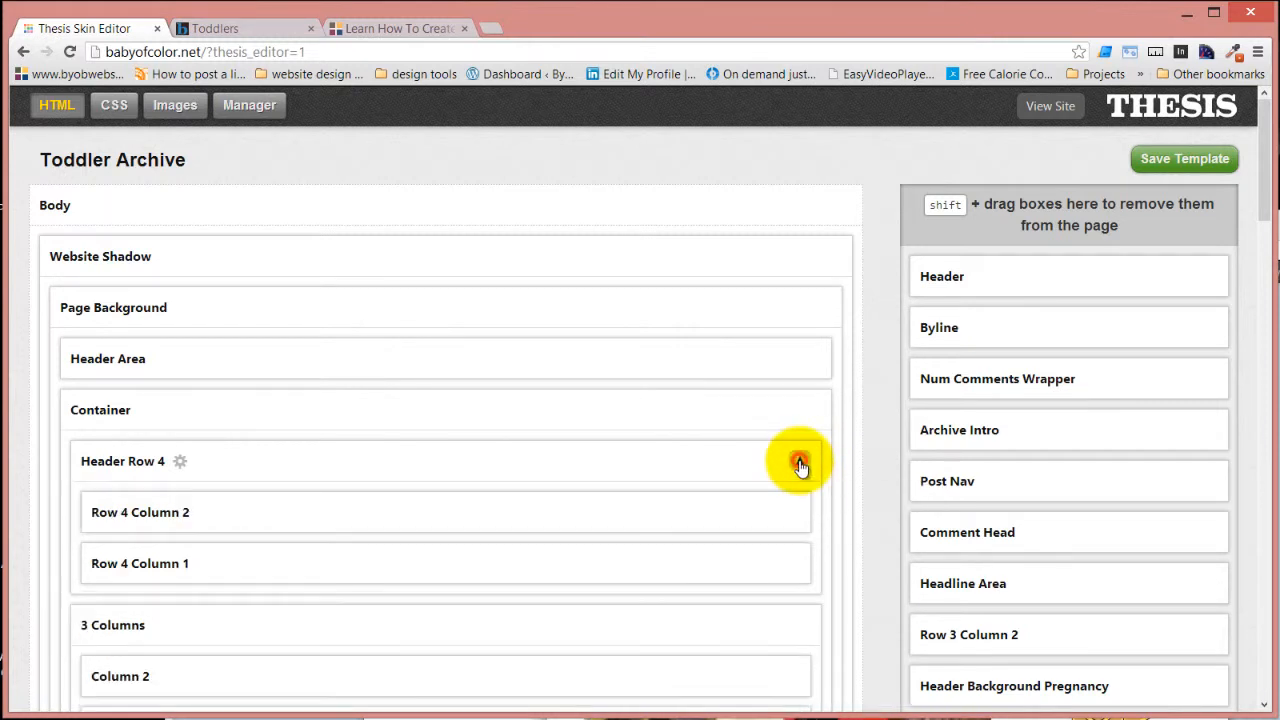
{"action": "scroll", "coordinate": [768, 413], "scroll_direction": "down", "scroll_amount": 1}
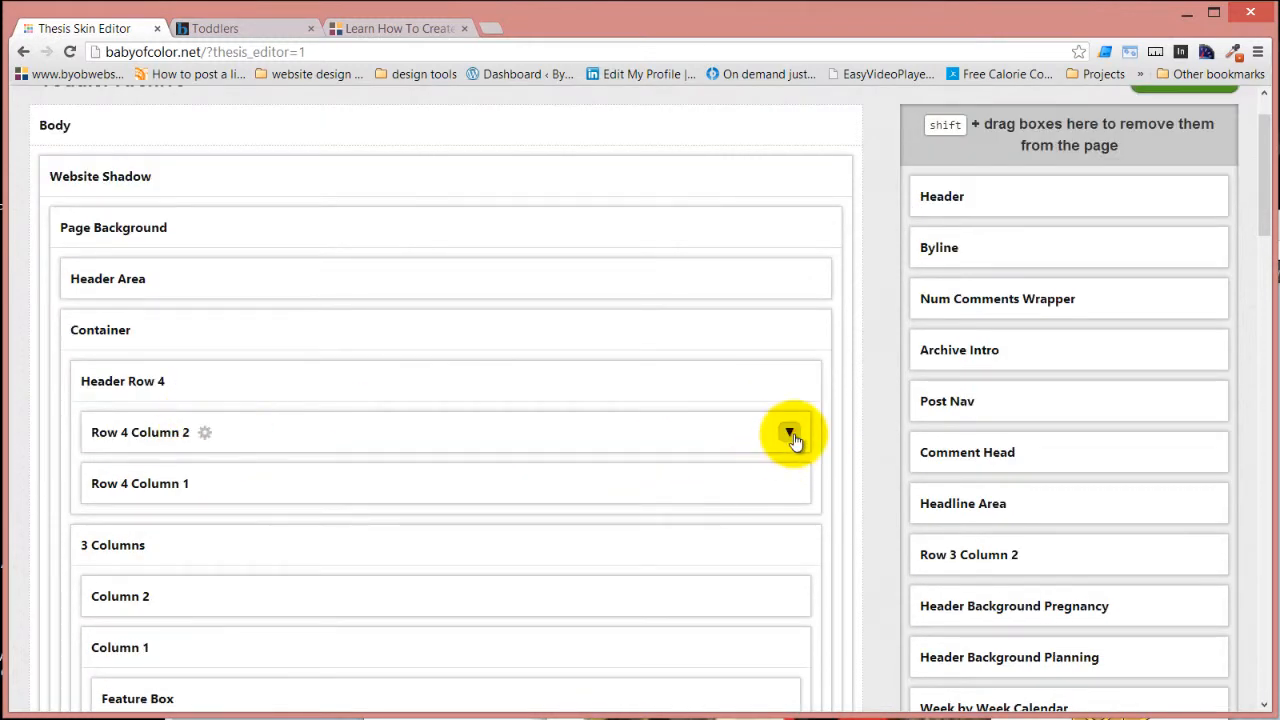
{"action": "left_click", "coordinate": [790, 434]}
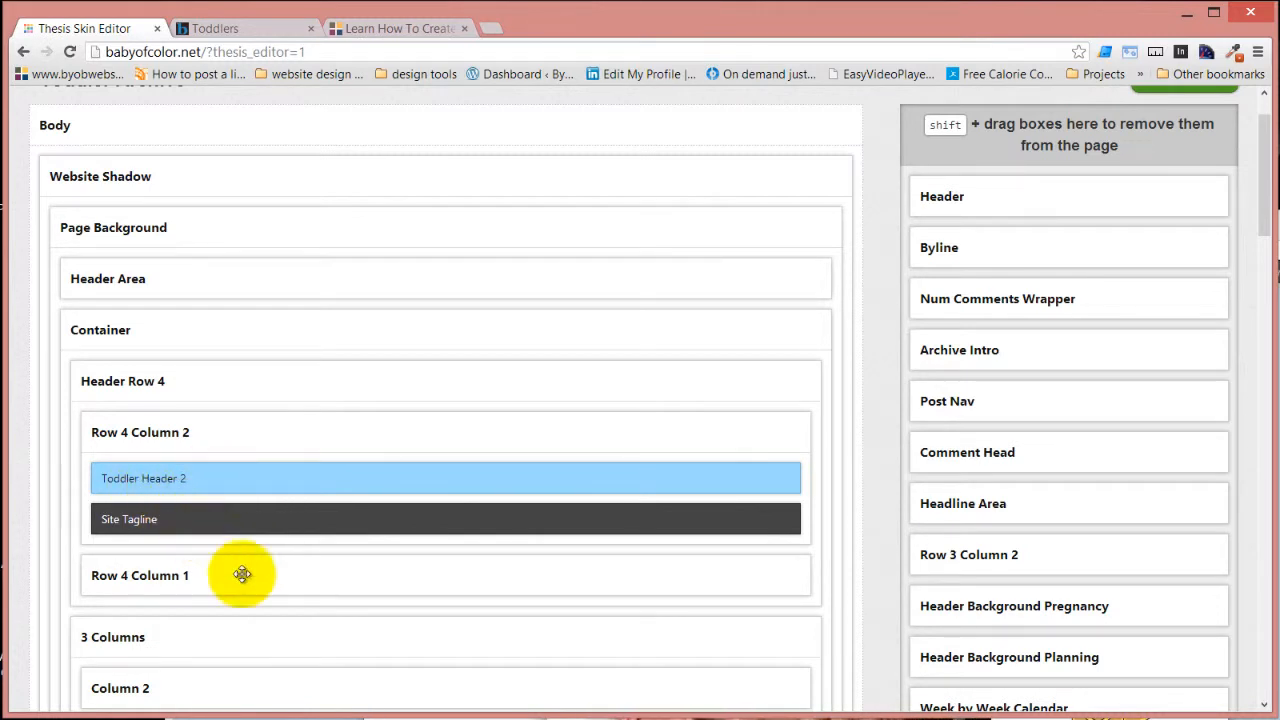
{"action": "left_click", "coordinate": [789, 576]}
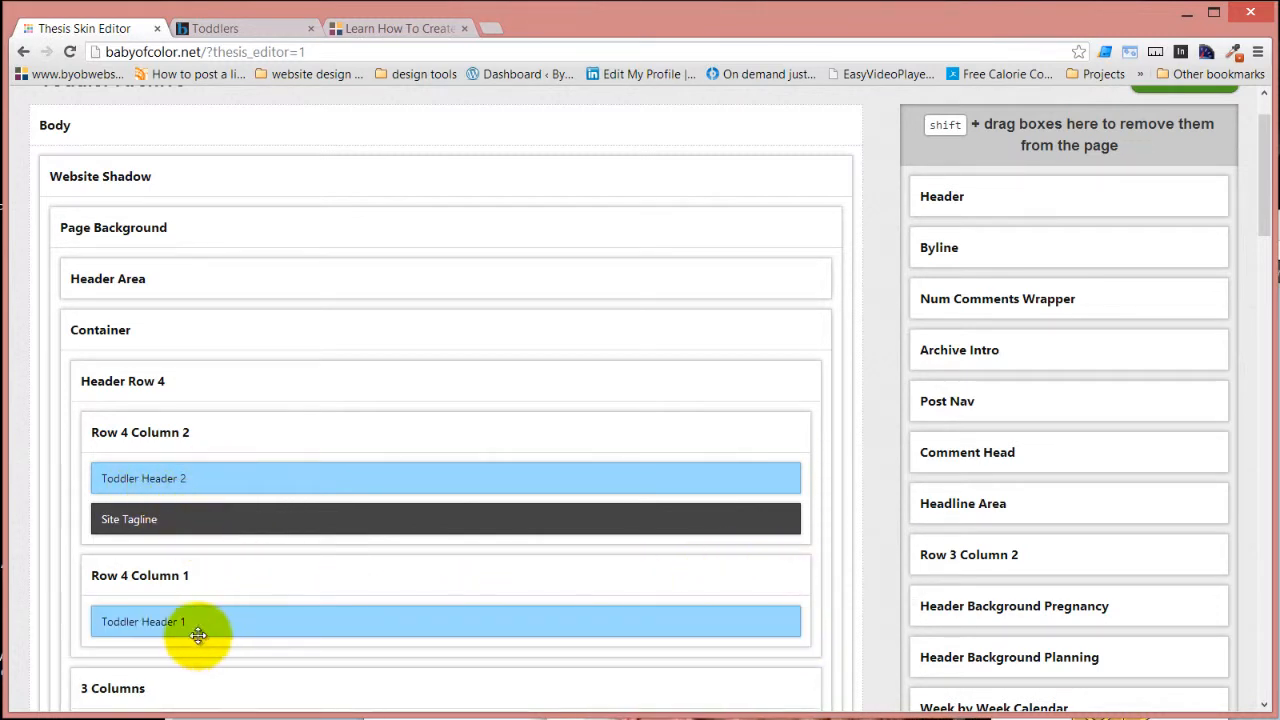
{"action": "scroll", "coordinate": [200, 622], "scroll_direction": "down", "scroll_amount": 2}
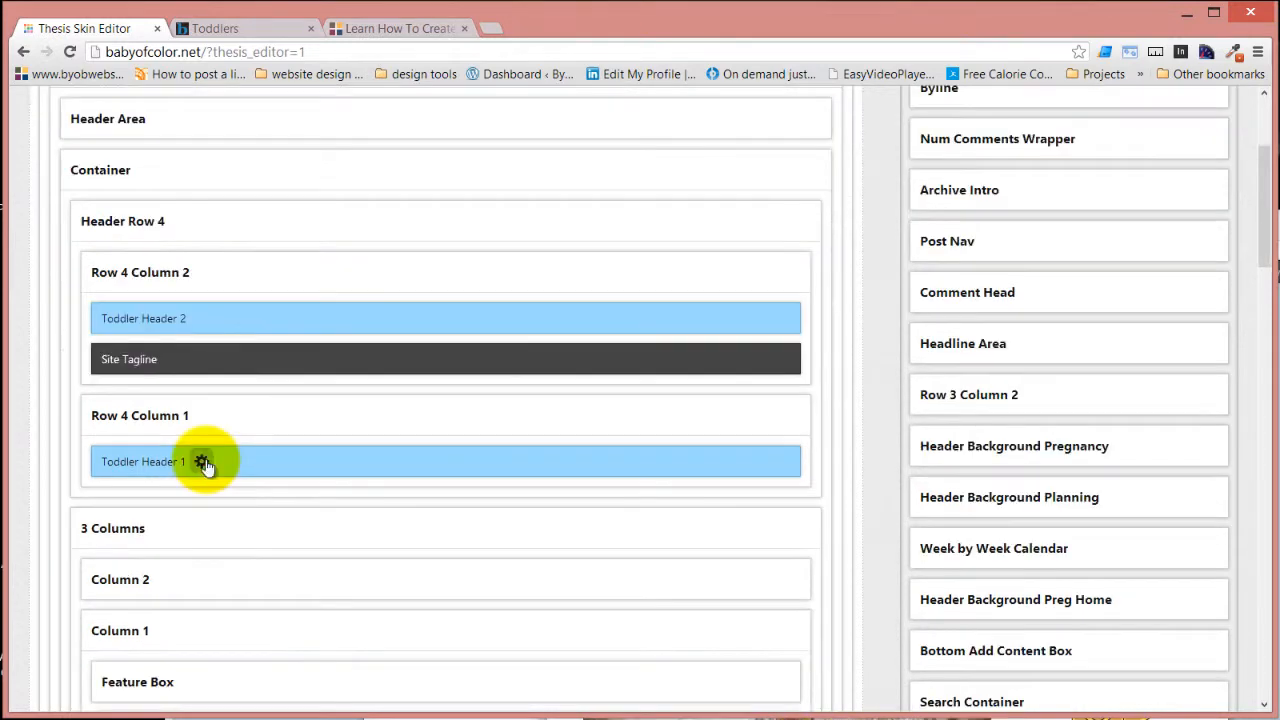
{"action": "left_click", "coordinate": [205, 458]}
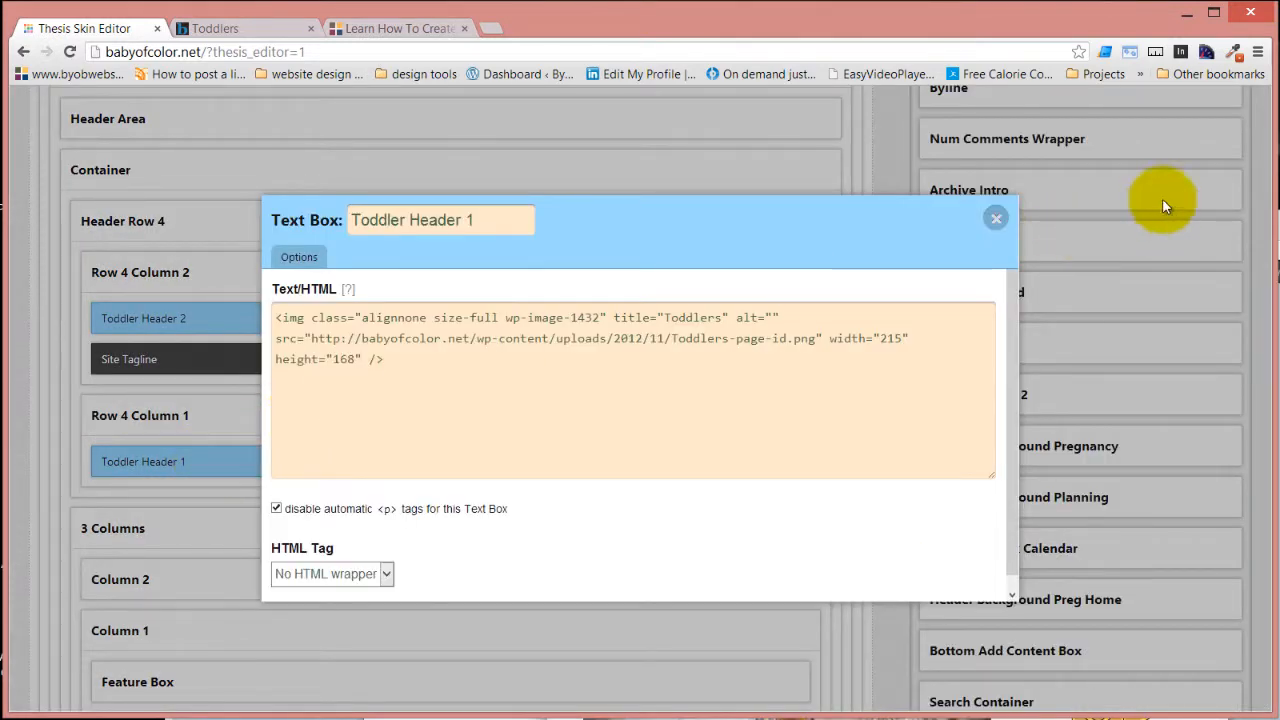
{"action": "left_click", "coordinate": [996, 217]}
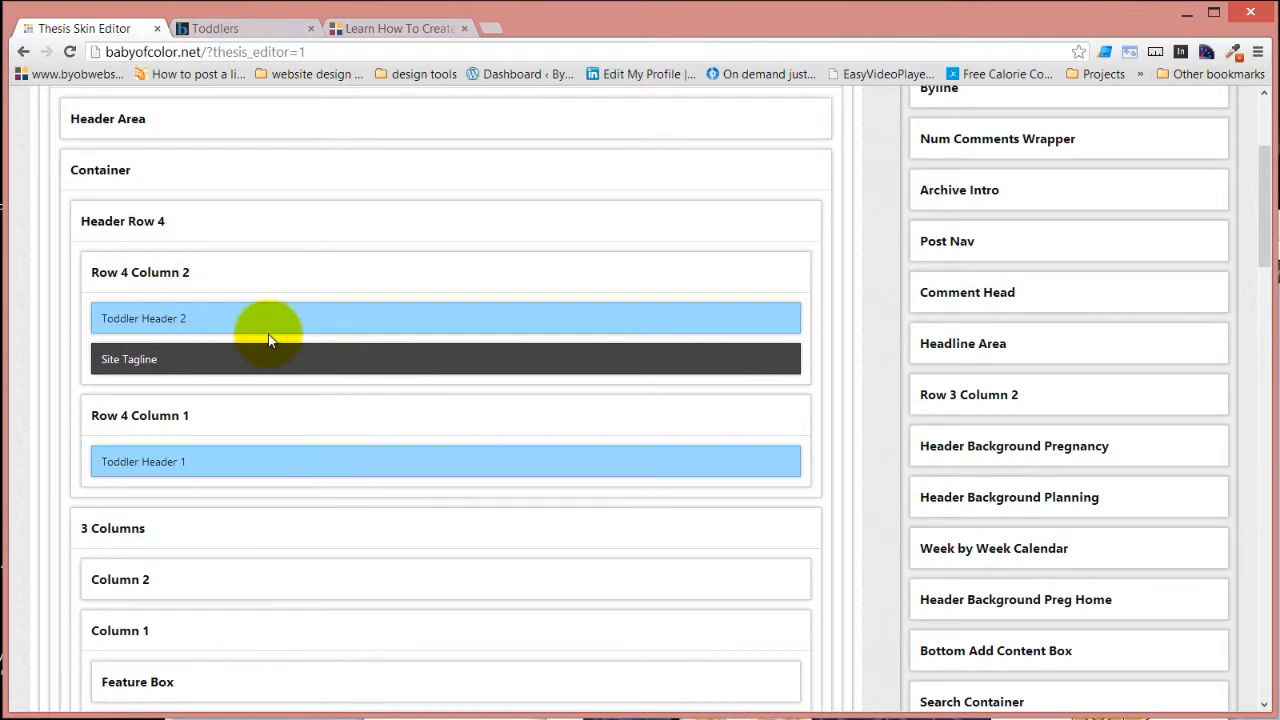
- Examine the contents of the Feature Box and Home Post Box in Column 1 of the Toddler Archive template
{"action": "scroll", "coordinate": [268, 334], "scroll_direction": "down", "scroll_amount": 2}
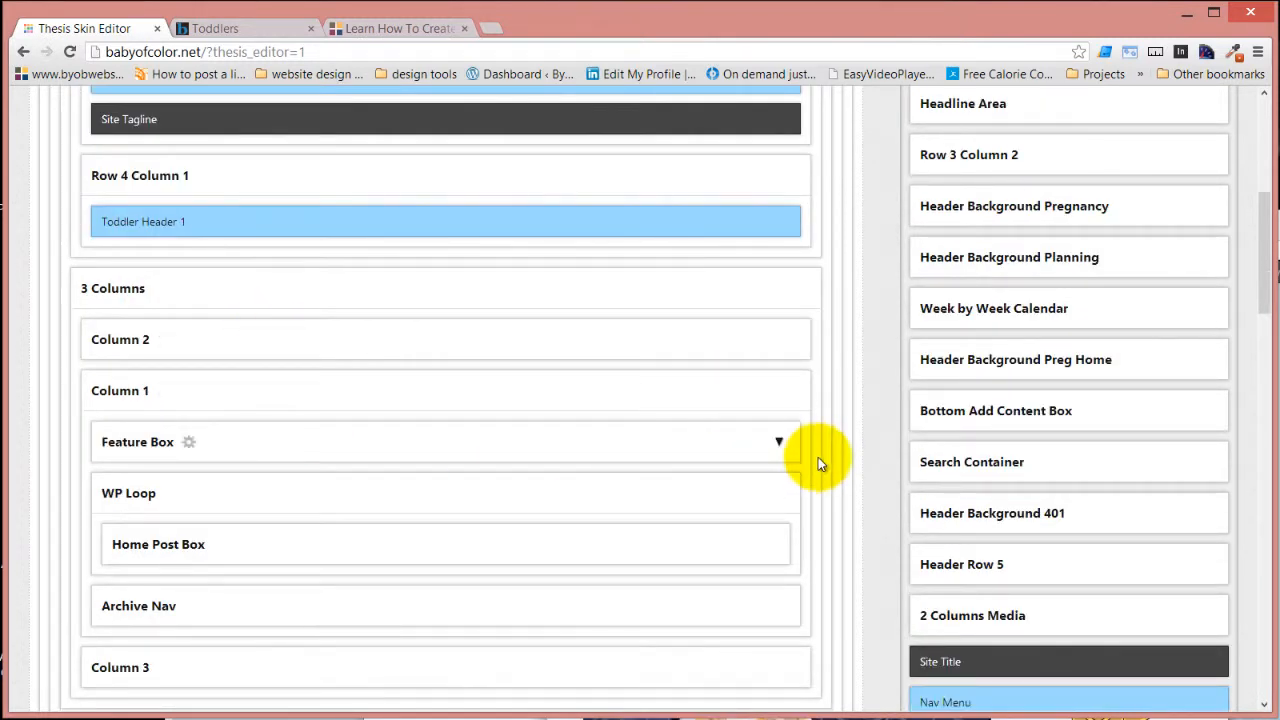
{"action": "left_click", "coordinate": [776, 441]}
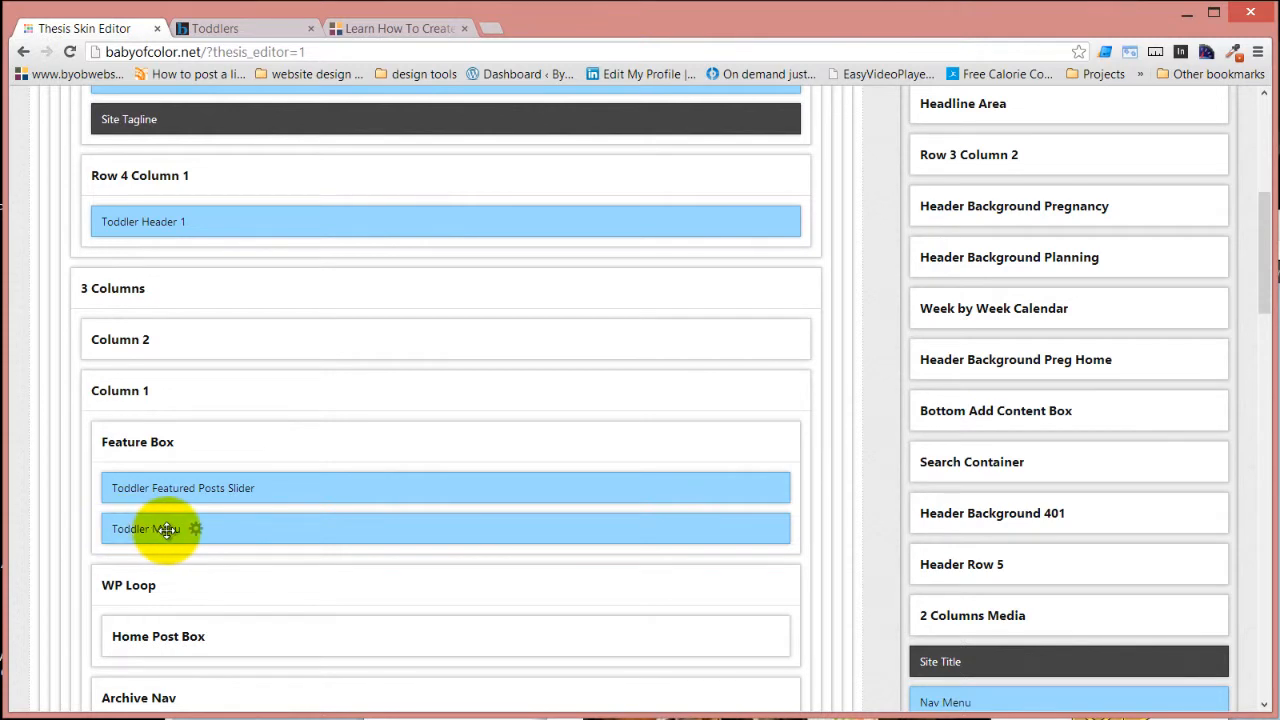
{"action": "scroll", "coordinate": [167, 530], "scroll_direction": "down", "scroll_amount": 2}
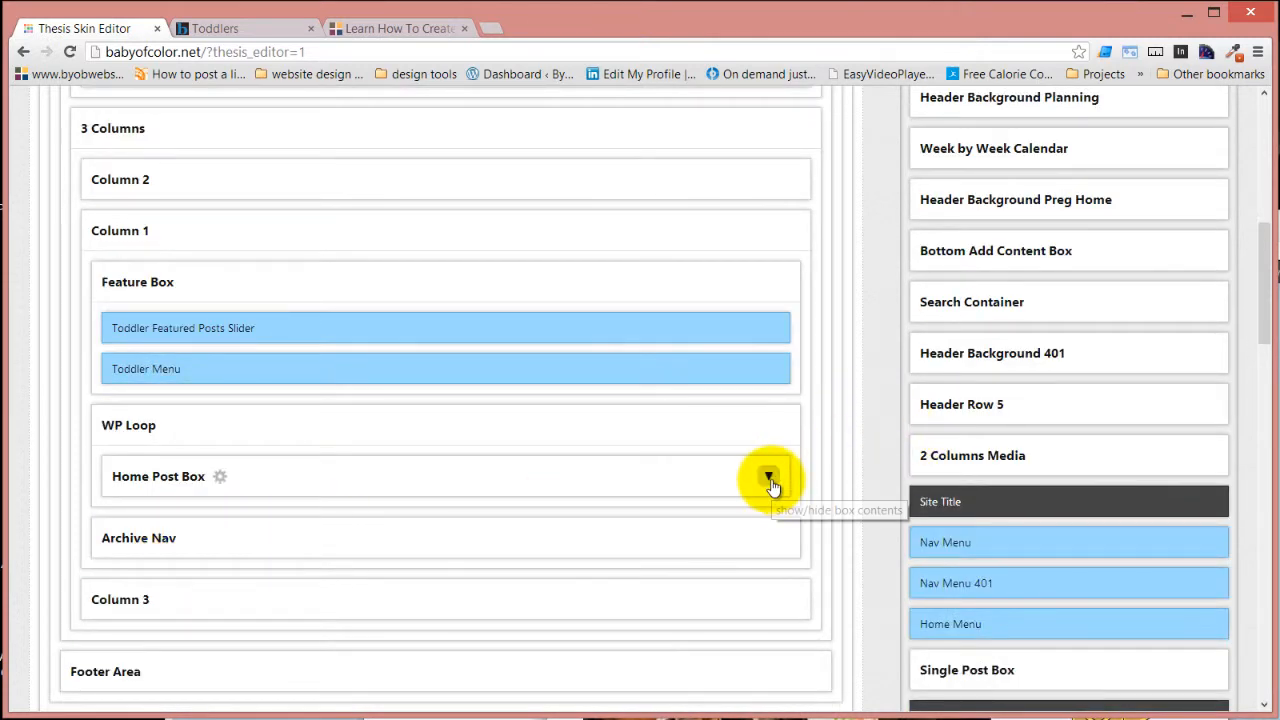
{"action": "left_click", "coordinate": [770, 479]}
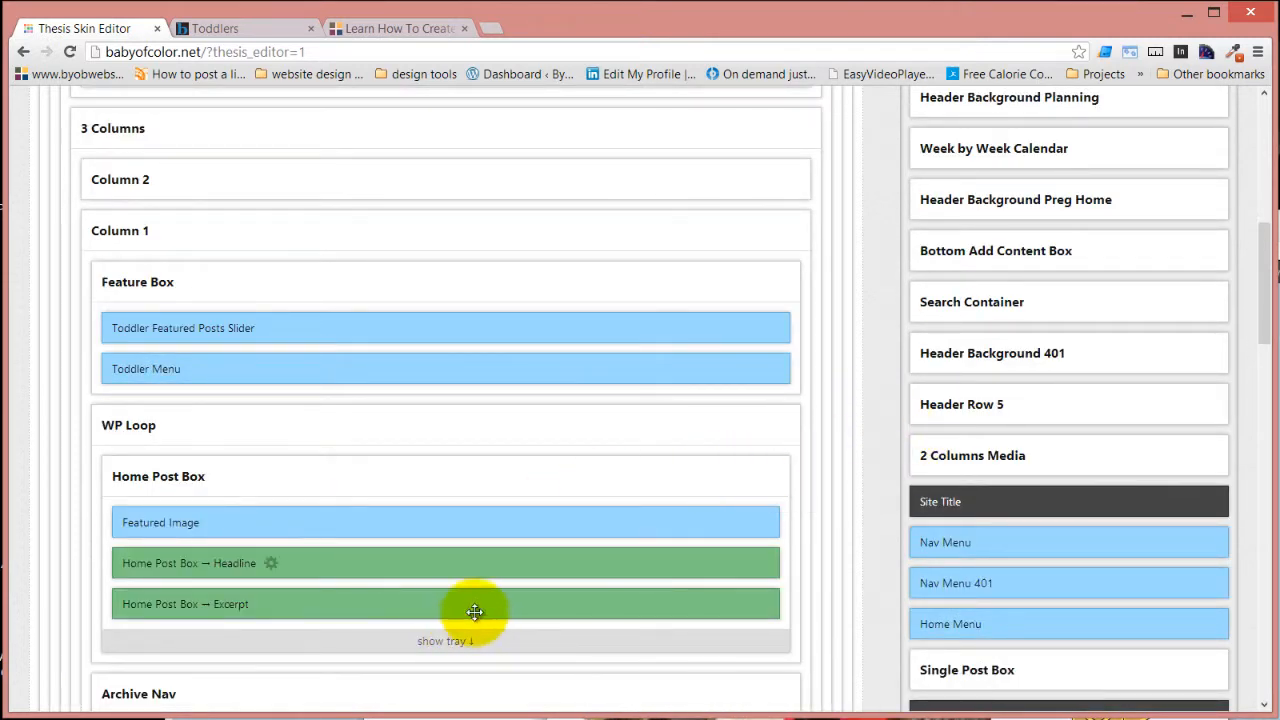
{"action": "scroll", "coordinate": [480, 600], "scroll_direction": "down", "scroll_amount": 3}
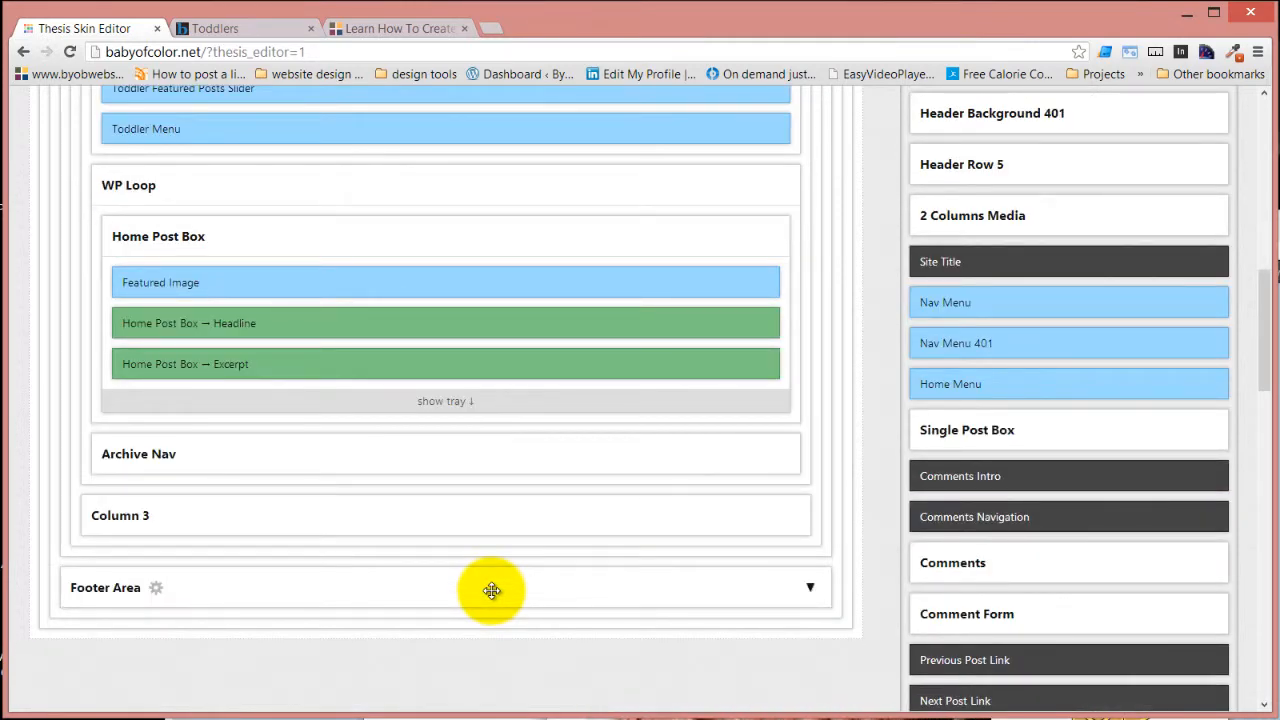
{"action": "scroll", "coordinate": [491, 590], "scroll_direction": "up", "scroll_amount": 3}
{"action": "scroll", "coordinate": [491, 590], "scroll_direction": "up", "scroll_amount": 7}
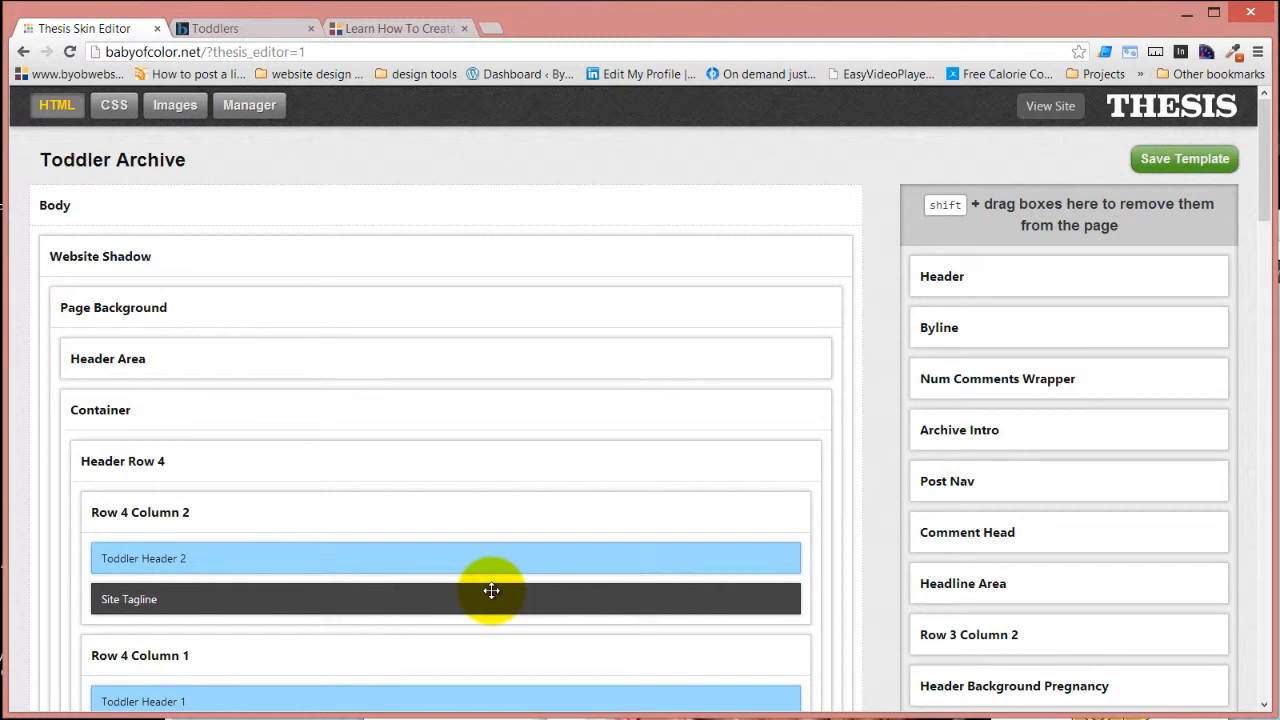
{"action": "scroll", "coordinate": [491, 590], "scroll_direction": "down", "scroll_amount": 5}
{"action": "scroll", "coordinate": [491, 590], "scroll_direction": "up", "scroll_amount": 5}
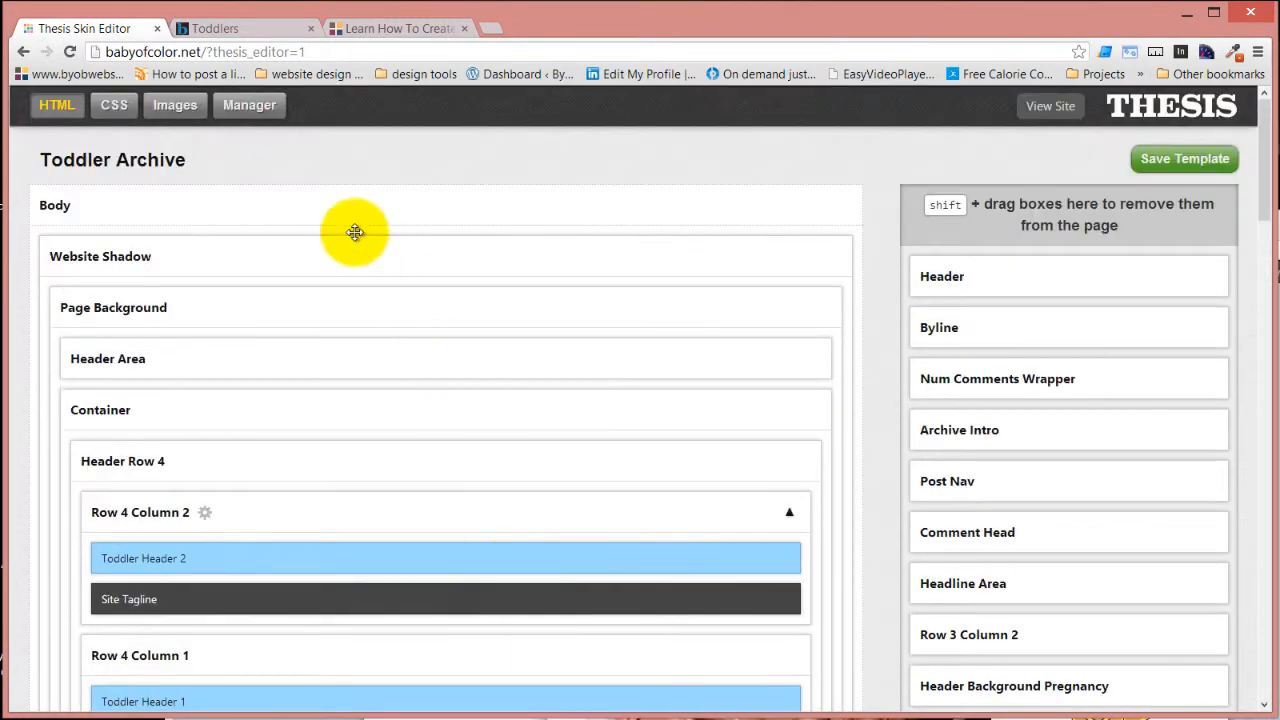
- Switch to the Kids Archive template and expand its Website Shadow box
{"action": "left_click", "coordinate": [100, 160]}
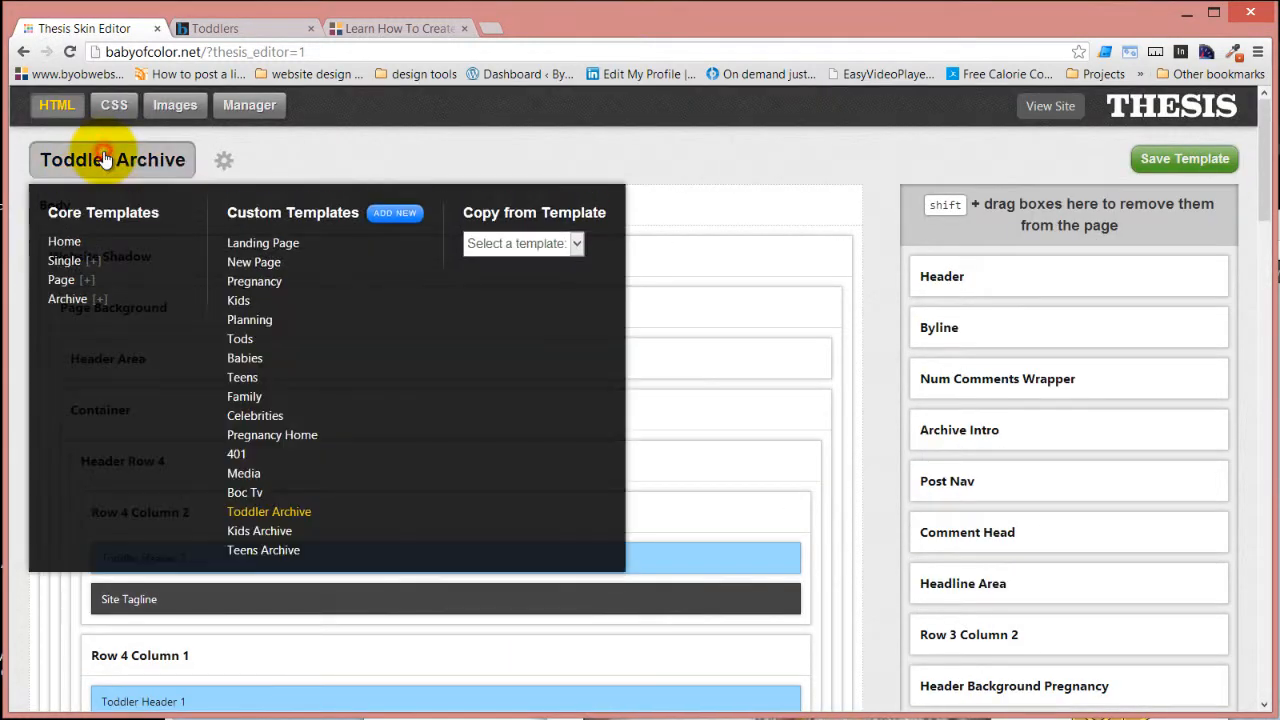
{"action": "left_click", "coordinate": [261, 533]}
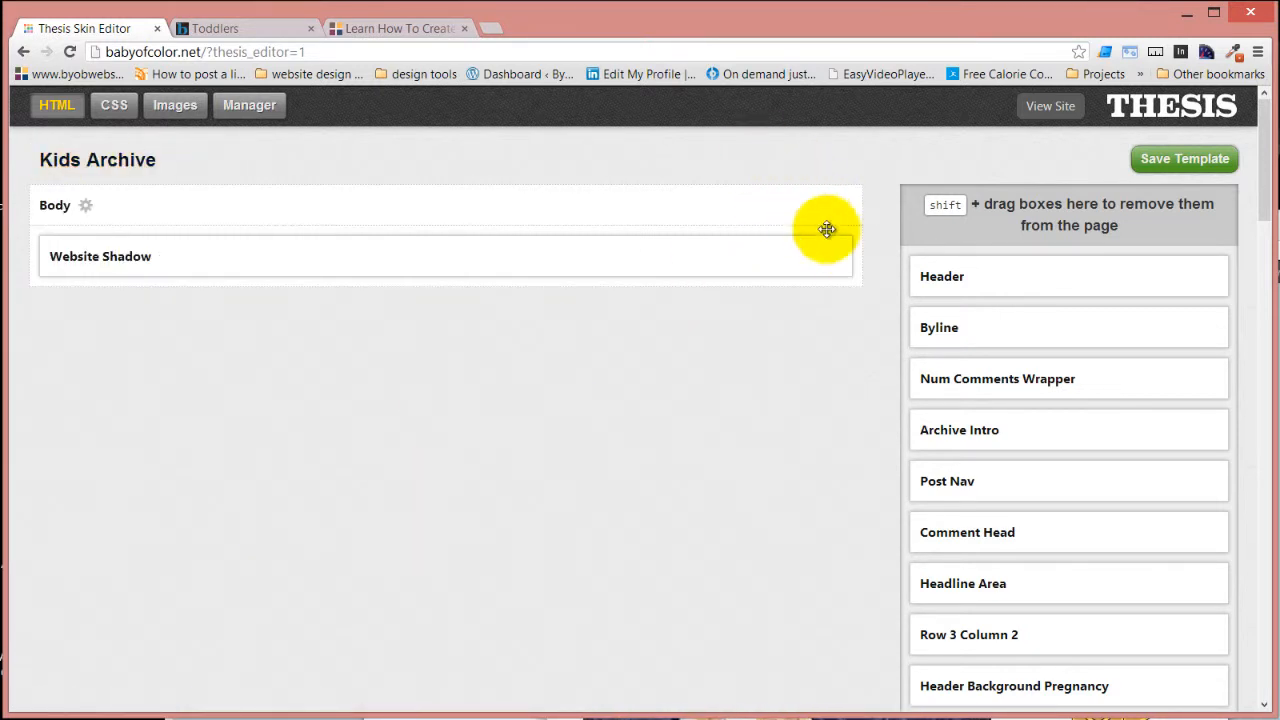
{"action": "left_click", "coordinate": [833, 257]}
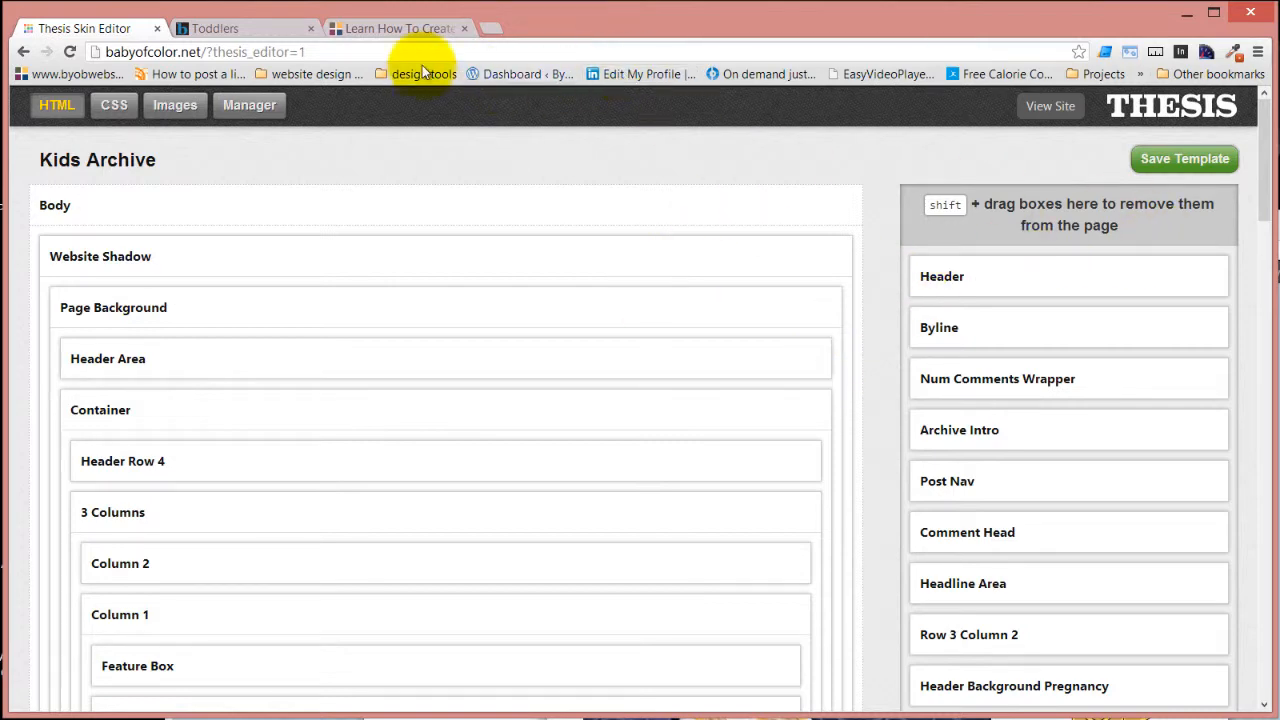
- Open the site's dashboard in a new browser tab placed beside the skin editor and go to the Widgets page
{"action": "left_click", "coordinate": [218, 28]}
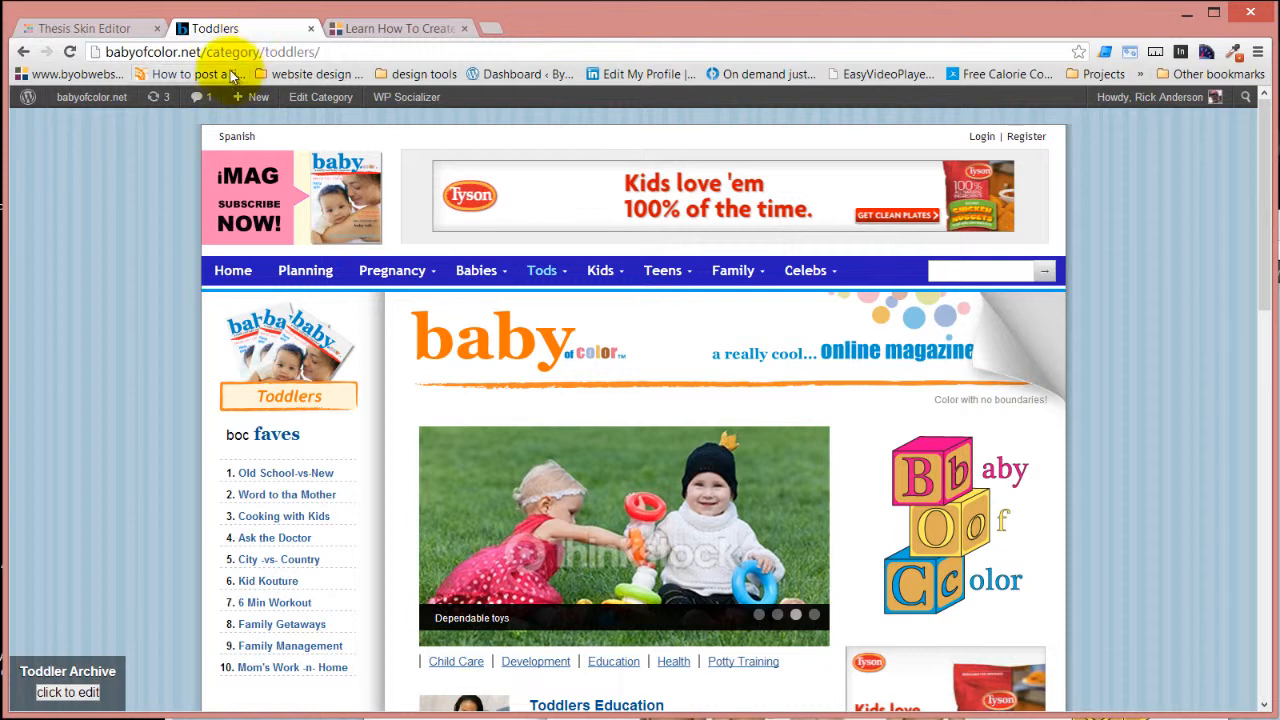
{"action": "mouse_move", "coordinate": [86, 99]}
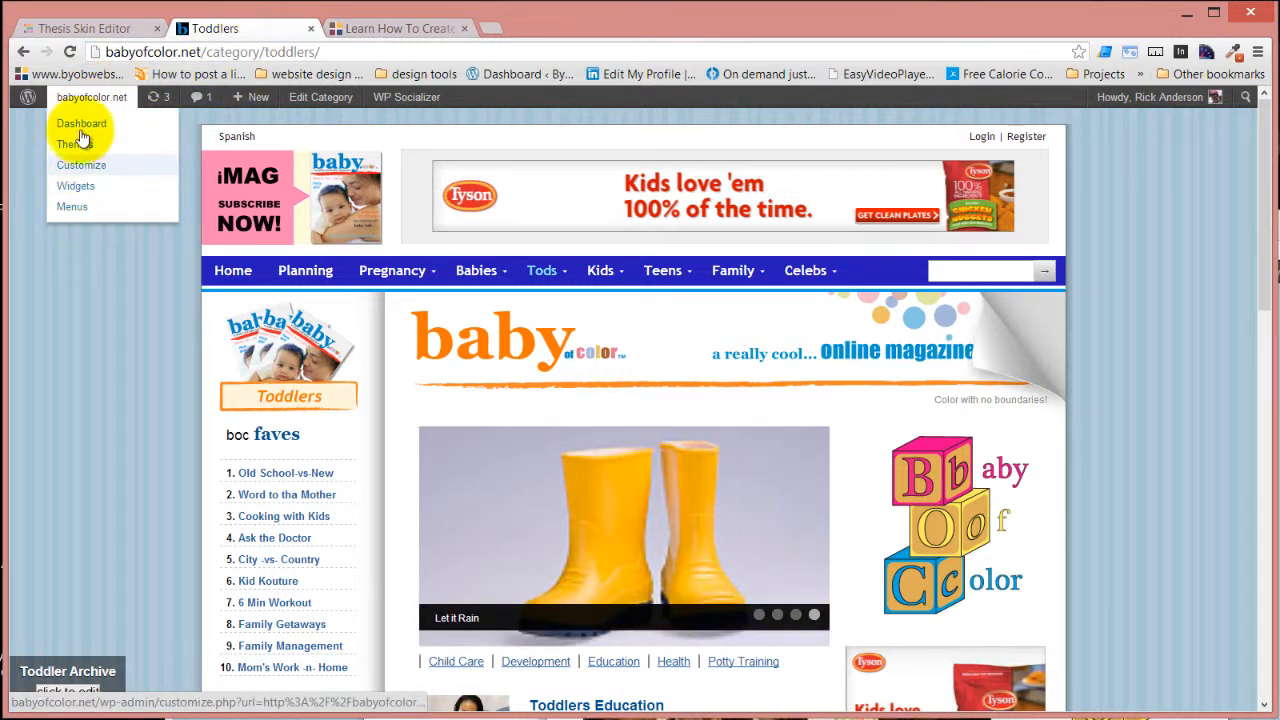
{"action": "right_click", "coordinate": [84, 125]}
{"action": "left_click", "coordinate": [137, 138]}
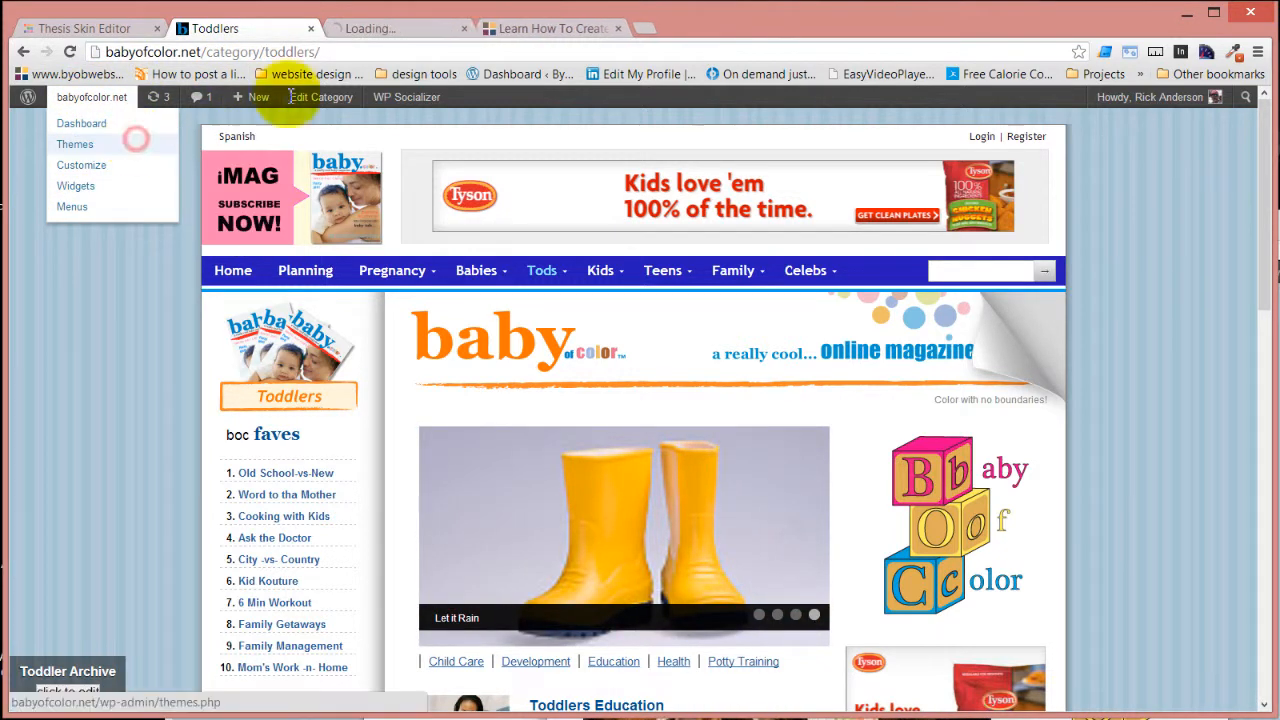
{"action": "left_click_drag", "start_coordinate": [426, 28], "coordinate": [271, 36]}
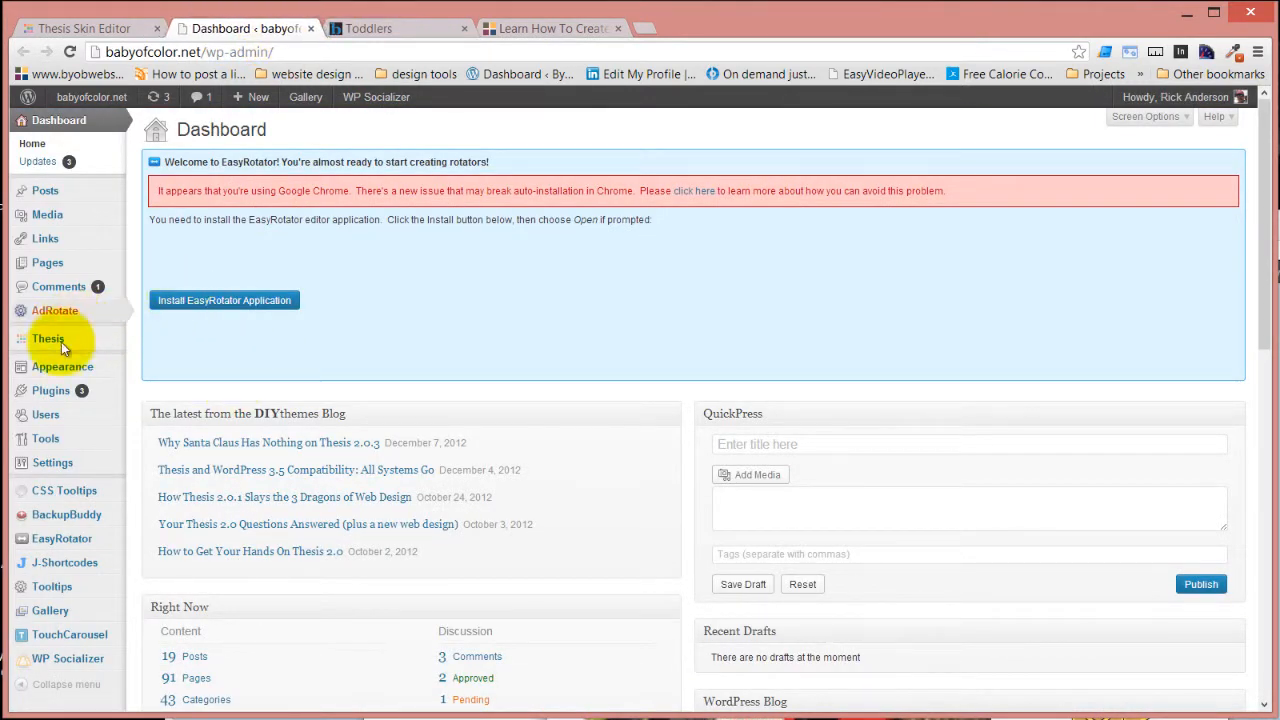
{"action": "mouse_move", "coordinate": [103, 370]}
{"action": "left_click", "coordinate": [157, 386]}
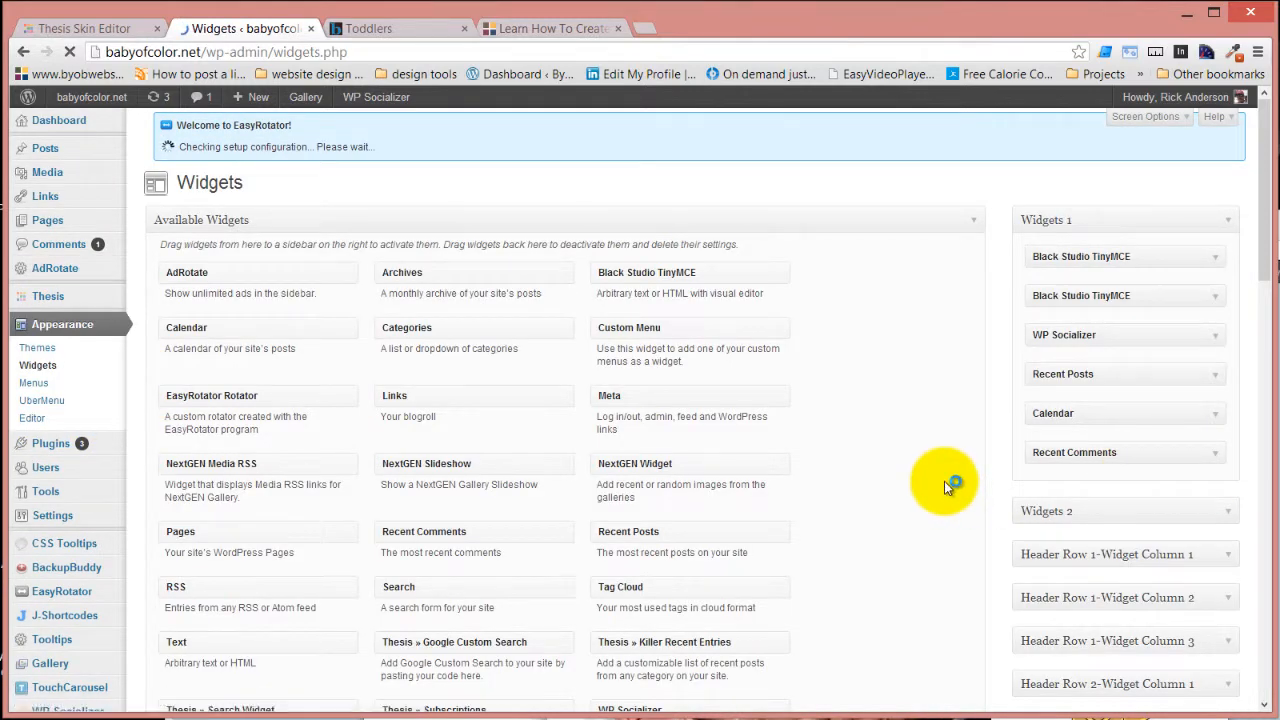
- Open the Black Studio TinyMCE widget in the Header Row 4-Kids Col 1 widget area
{"action": "scroll", "coordinate": [944, 480], "scroll_direction": "down", "scroll_amount": 4}
{"action": "scroll", "coordinate": [943, 484], "scroll_direction": "down", "scroll_amount": 4}
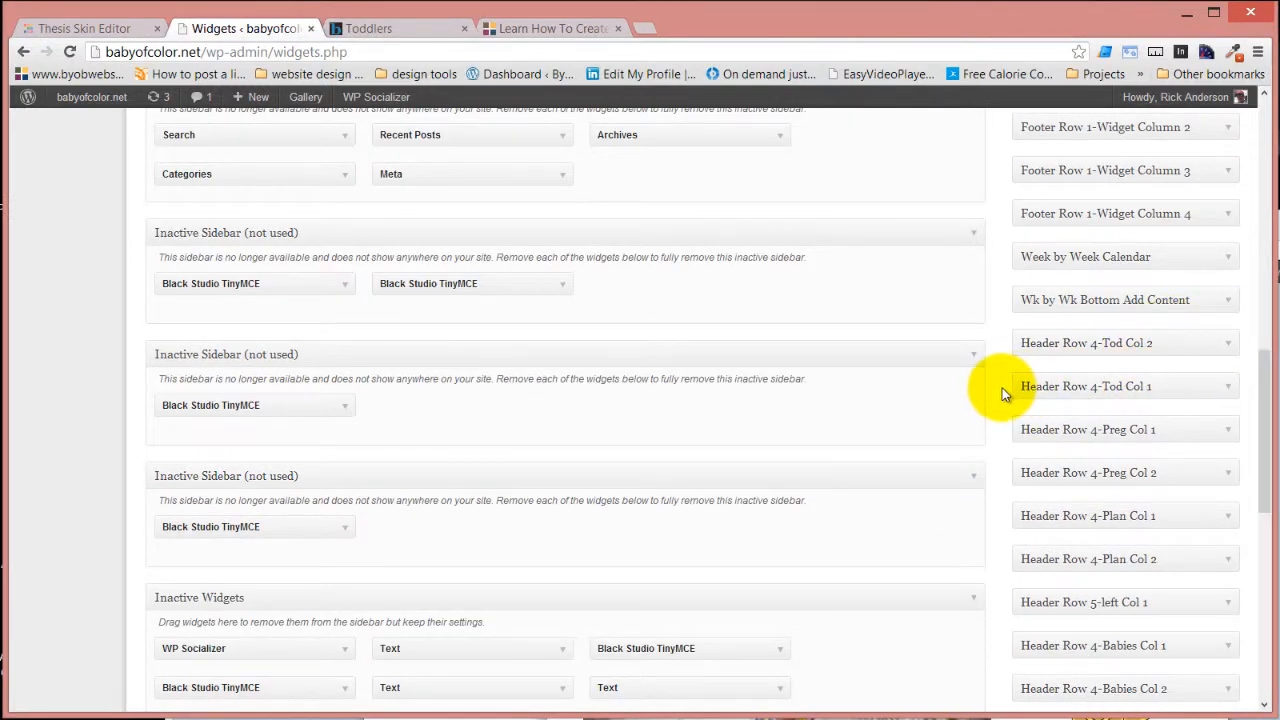
{"action": "scroll", "coordinate": [1000, 393], "scroll_direction": "down", "scroll_amount": 1}
{"action": "scroll", "coordinate": [1004, 393], "scroll_direction": "down", "scroll_amount": 1}
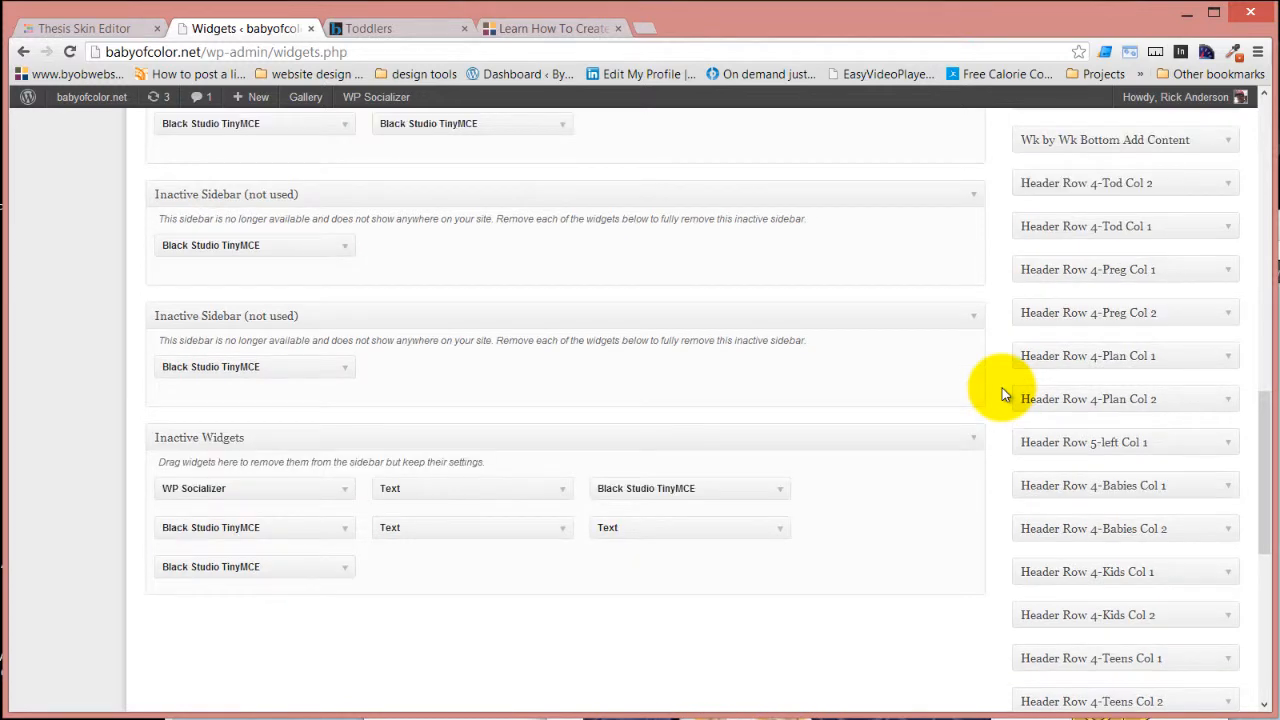
{"action": "scroll", "coordinate": [1001, 387], "scroll_direction": "down", "scroll_amount": 2}
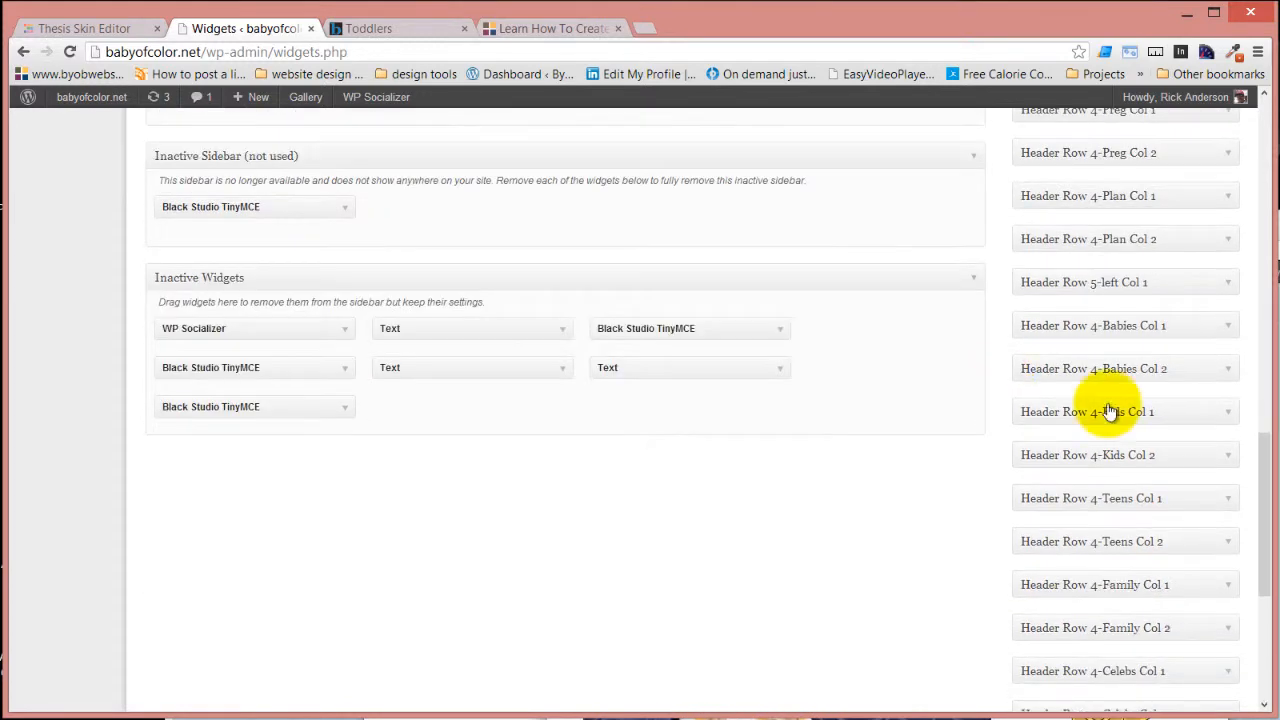
{"action": "left_click", "coordinate": [1231, 416]}
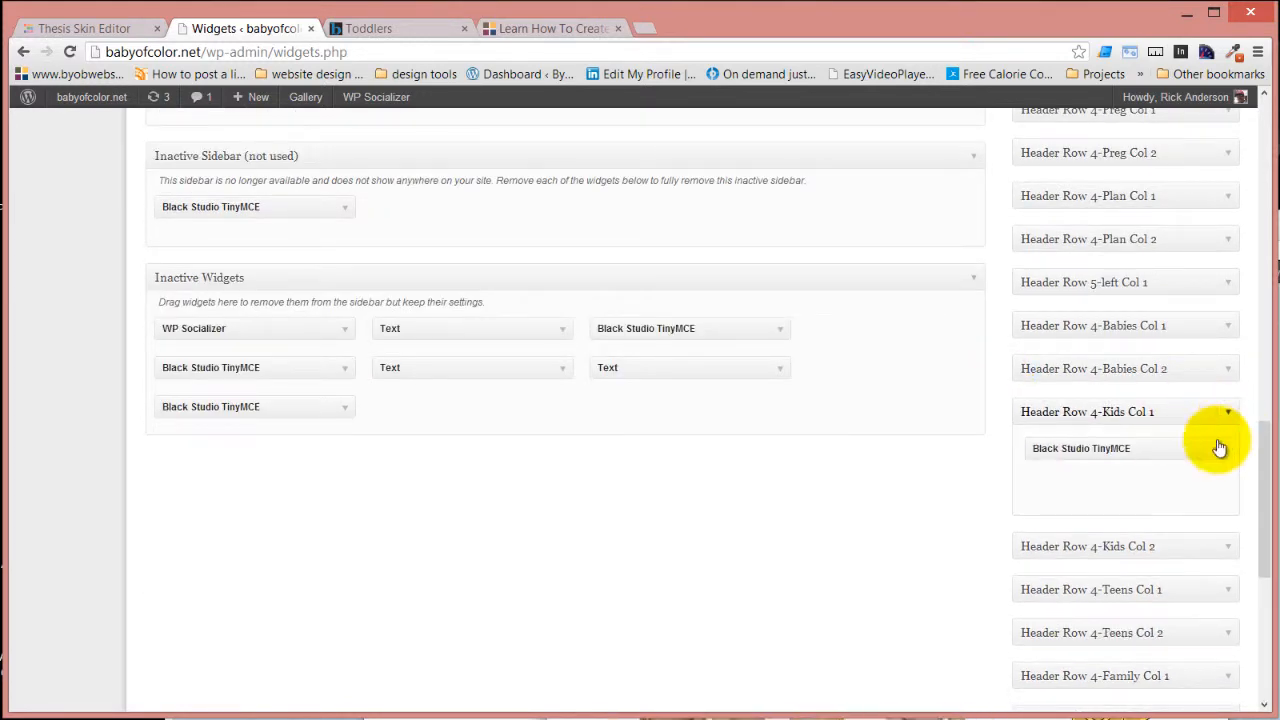
{"action": "left_click", "coordinate": [1218, 450]}
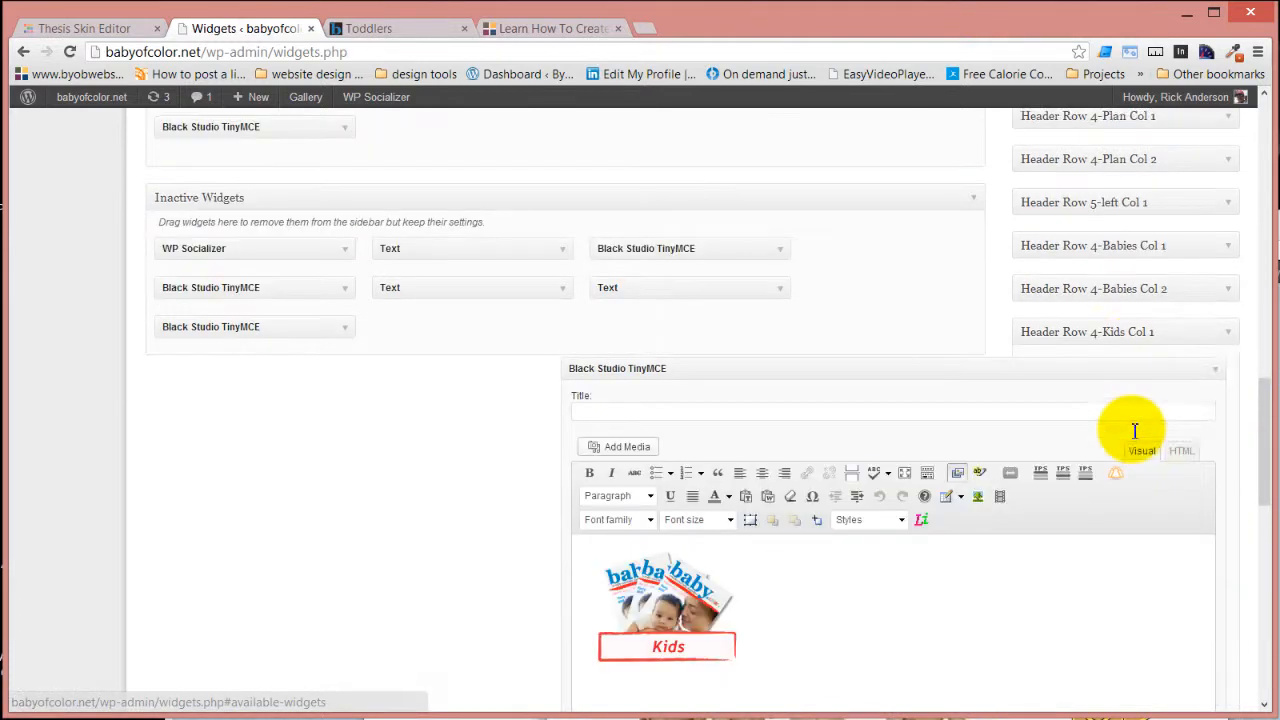
- Show the Kids widget's HTML and copy its image tag without the surrounding paragraph tags
{"action": "scroll", "coordinate": [1134, 434], "scroll_direction": "down", "scroll_amount": 3}
{"action": "left_click", "coordinate": [1180, 296]}
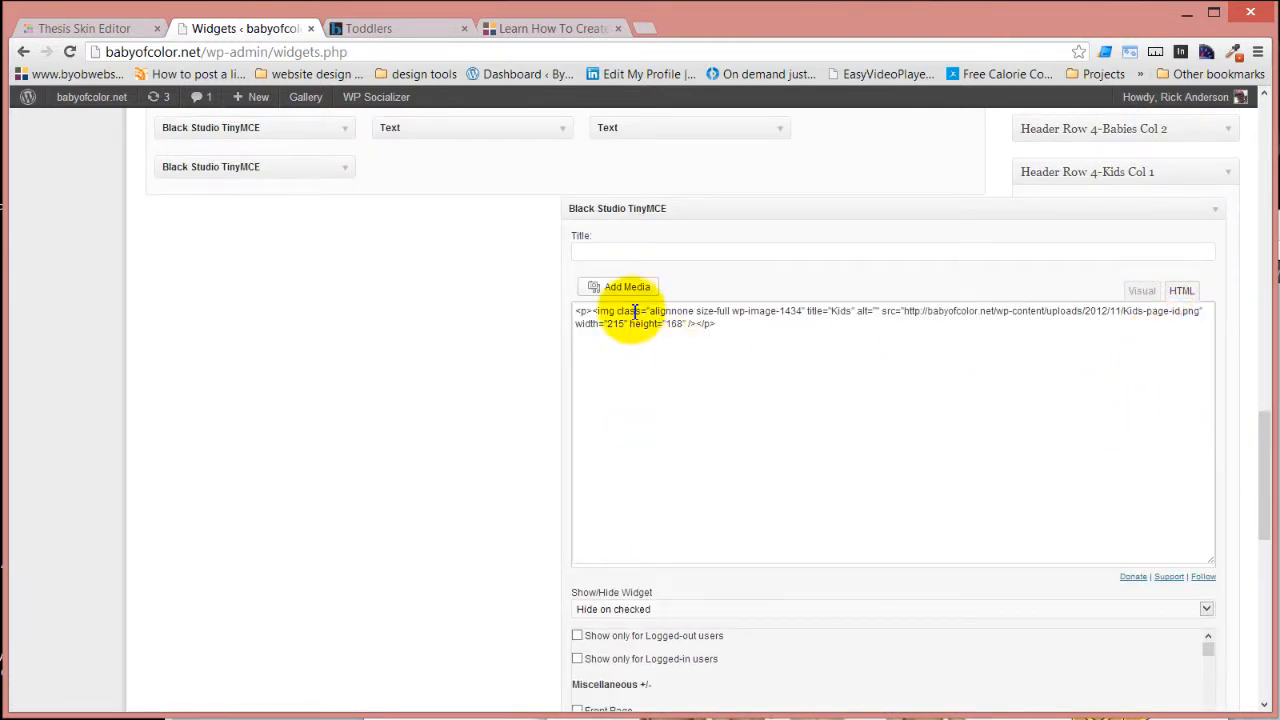
{"action": "left_click", "coordinate": [593, 310]}
{"action": "left_click_drag", "start_coordinate": [598, 310], "coordinate": [698, 328]}
{"action": "key", "text": "ctrl+c"}
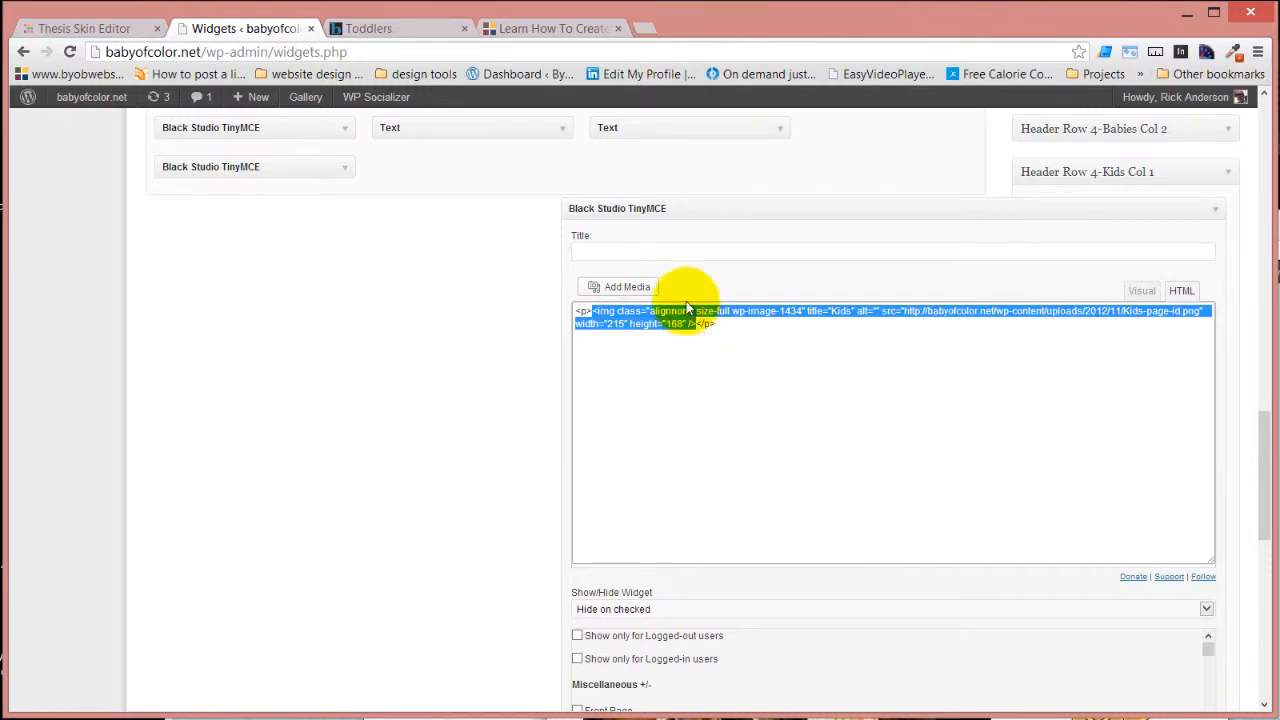
- Return to the Thesis skin editor and expand Header Row 4 and Row 4 Column 1 in the Kids Archive template
{"action": "left_click", "coordinate": [110, 28]}
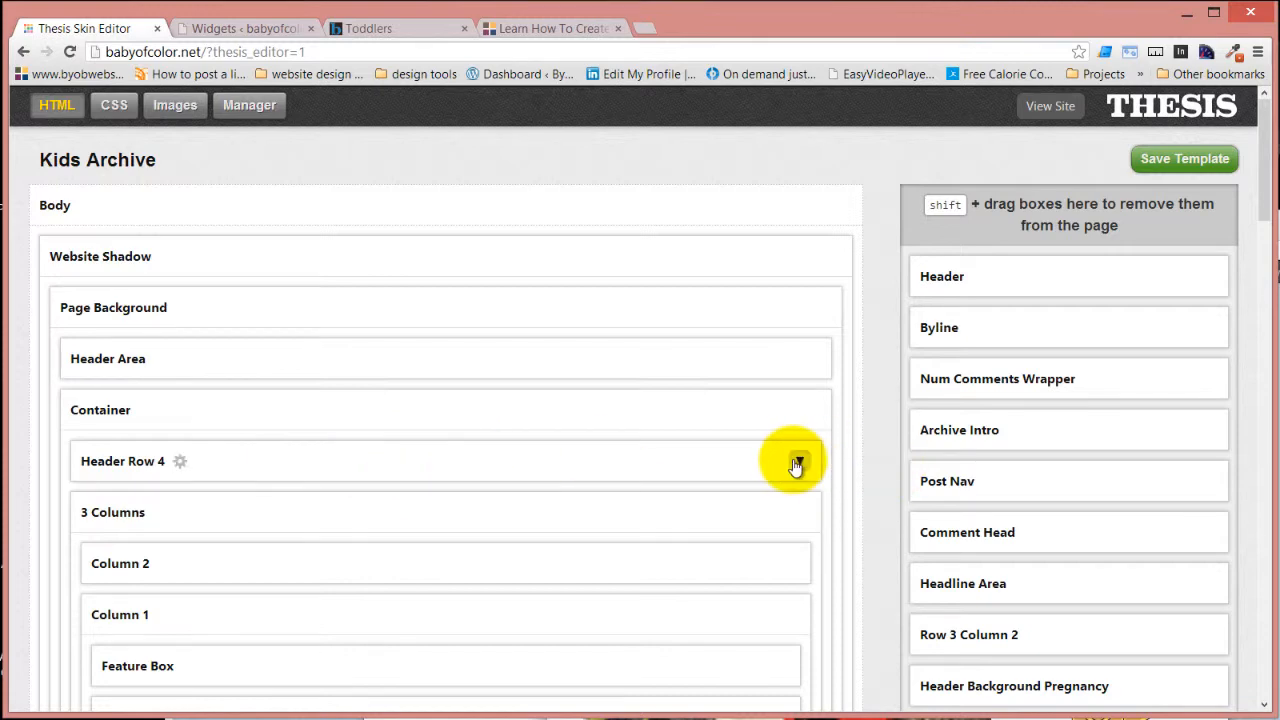
{"action": "left_click", "coordinate": [797, 463]}
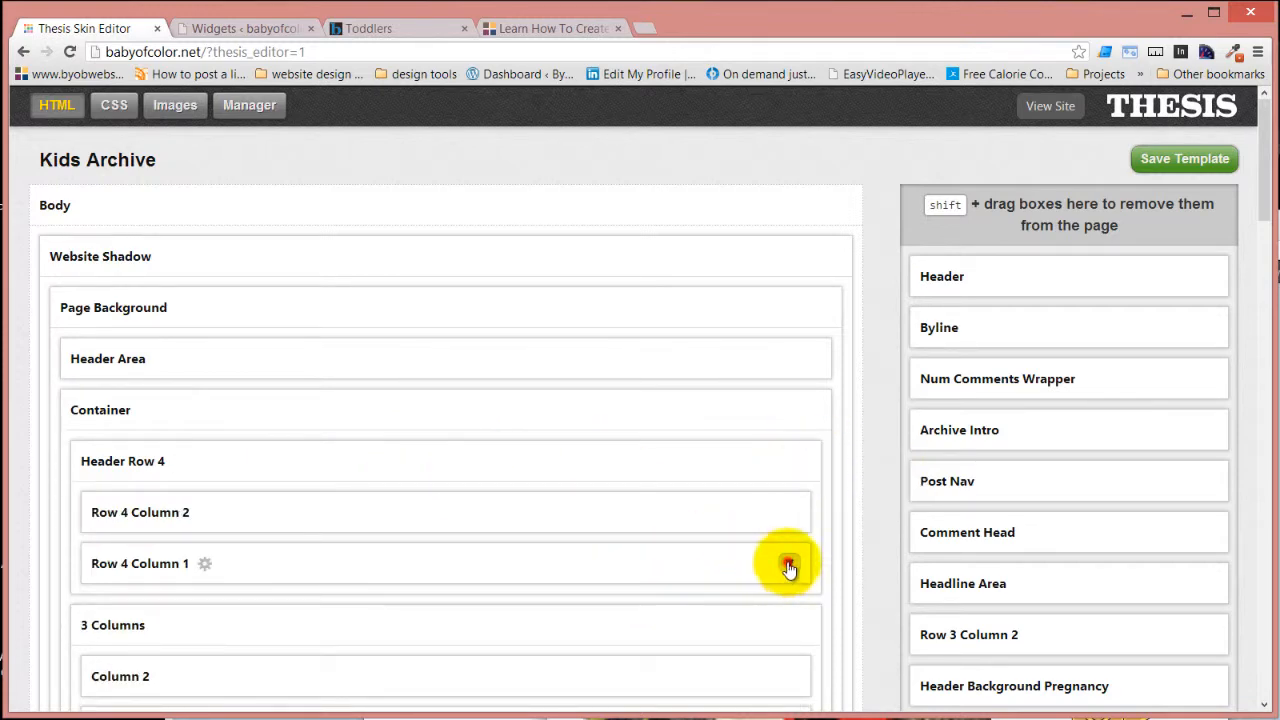
{"action": "left_click", "coordinate": [789, 566]}
{"action": "scroll", "coordinate": [462, 413], "scroll_direction": "down", "scroll_amount": 2}
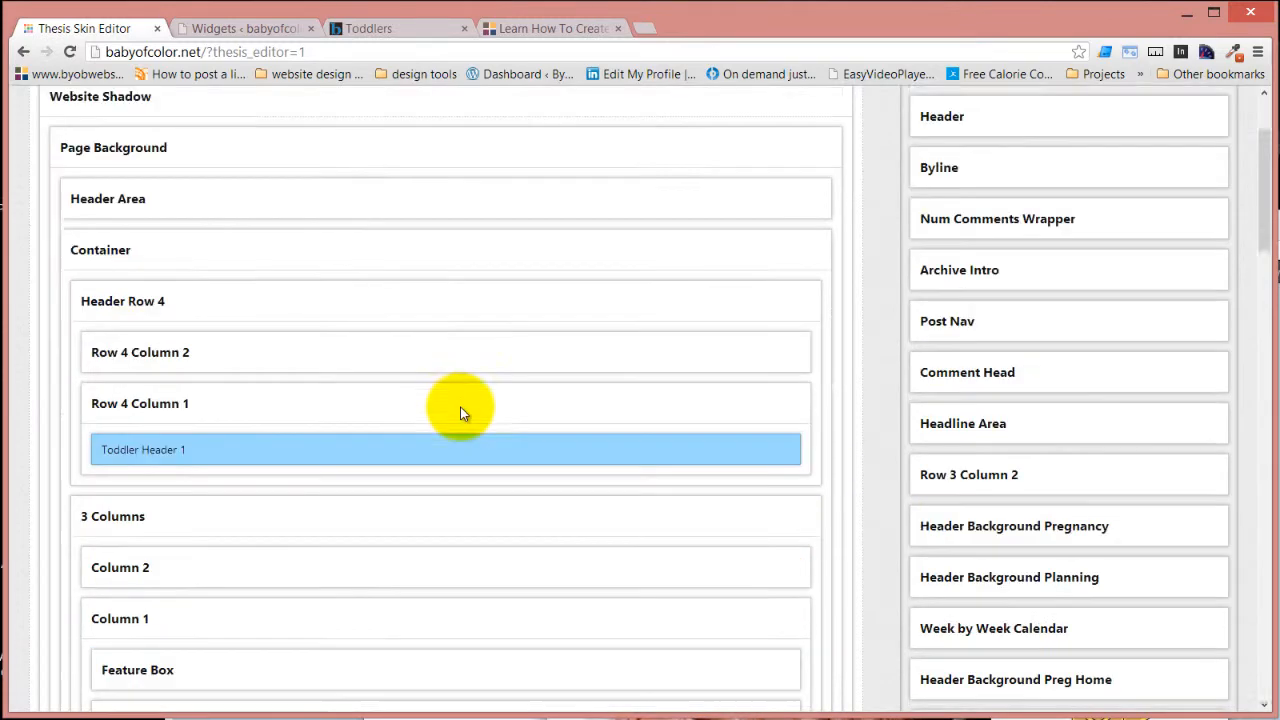
- Add a new Text Box named Kids Header 1
{"action": "scroll", "coordinate": [460, 406], "scroll_direction": "down", "scroll_amount": 10}
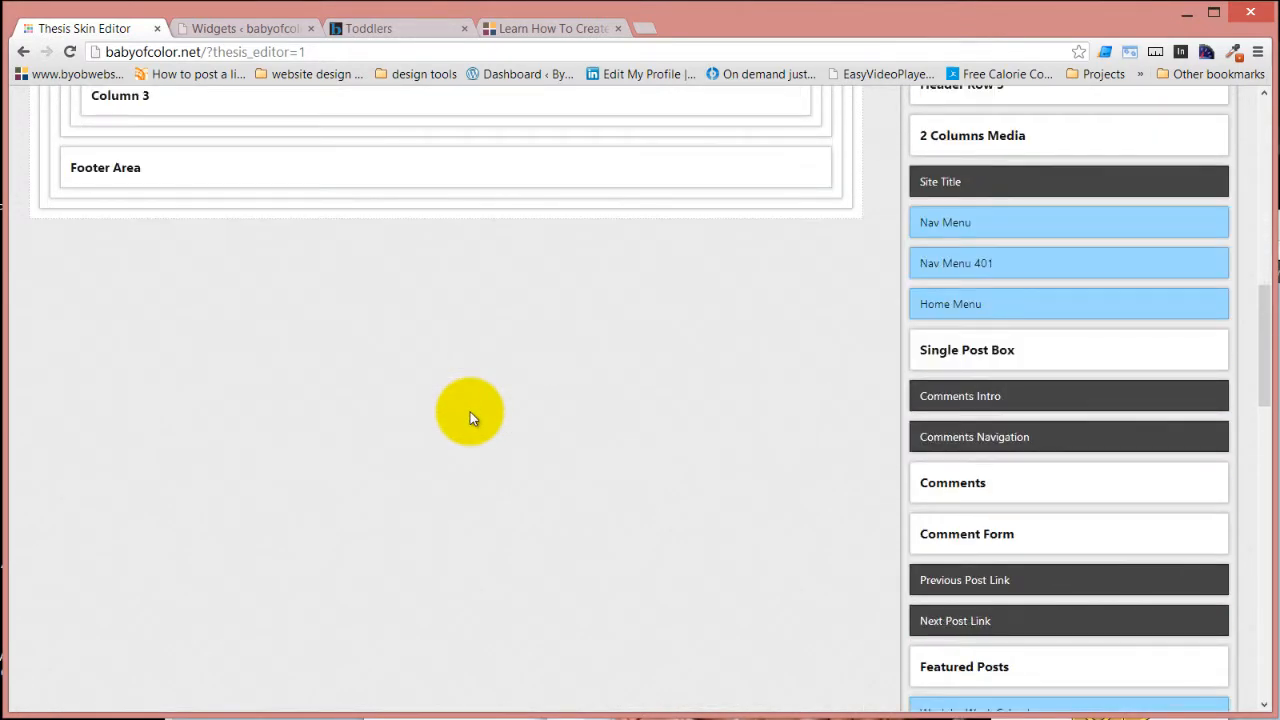
{"action": "scroll", "coordinate": [471, 418], "scroll_direction": "down", "scroll_amount": 5}
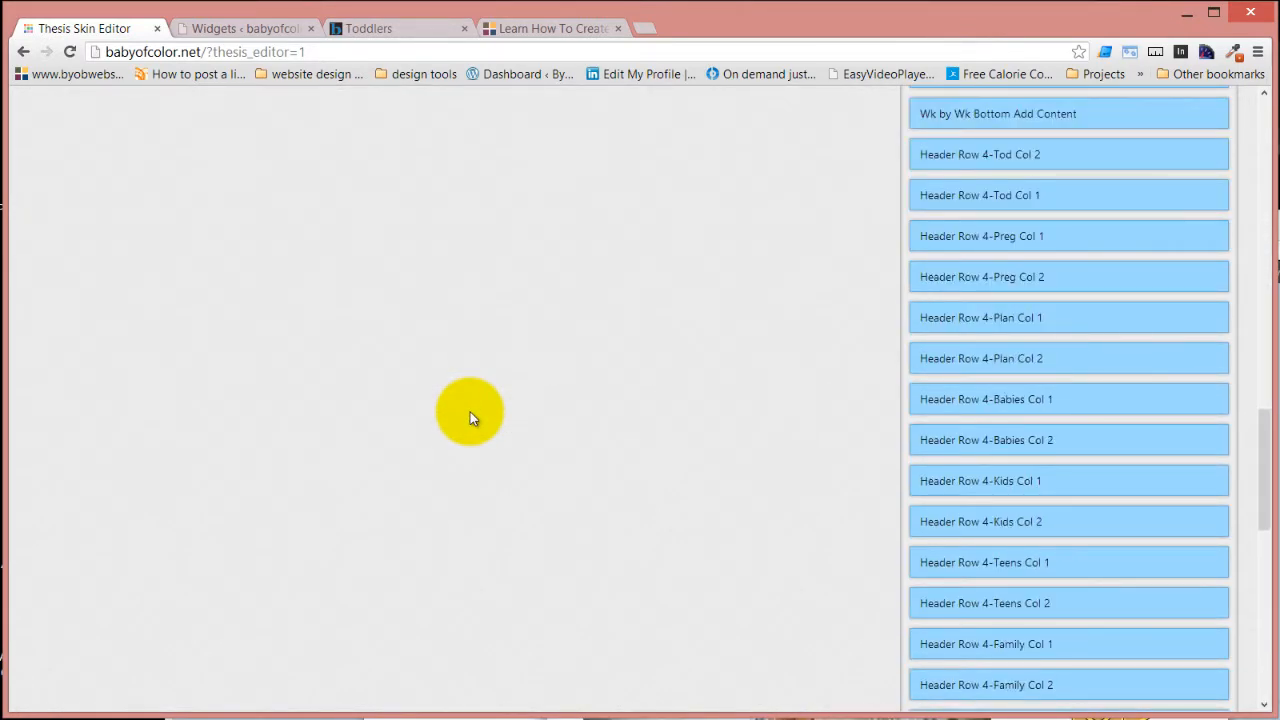
{"action": "scroll", "coordinate": [553, 415], "scroll_direction": "down", "scroll_amount": 9}
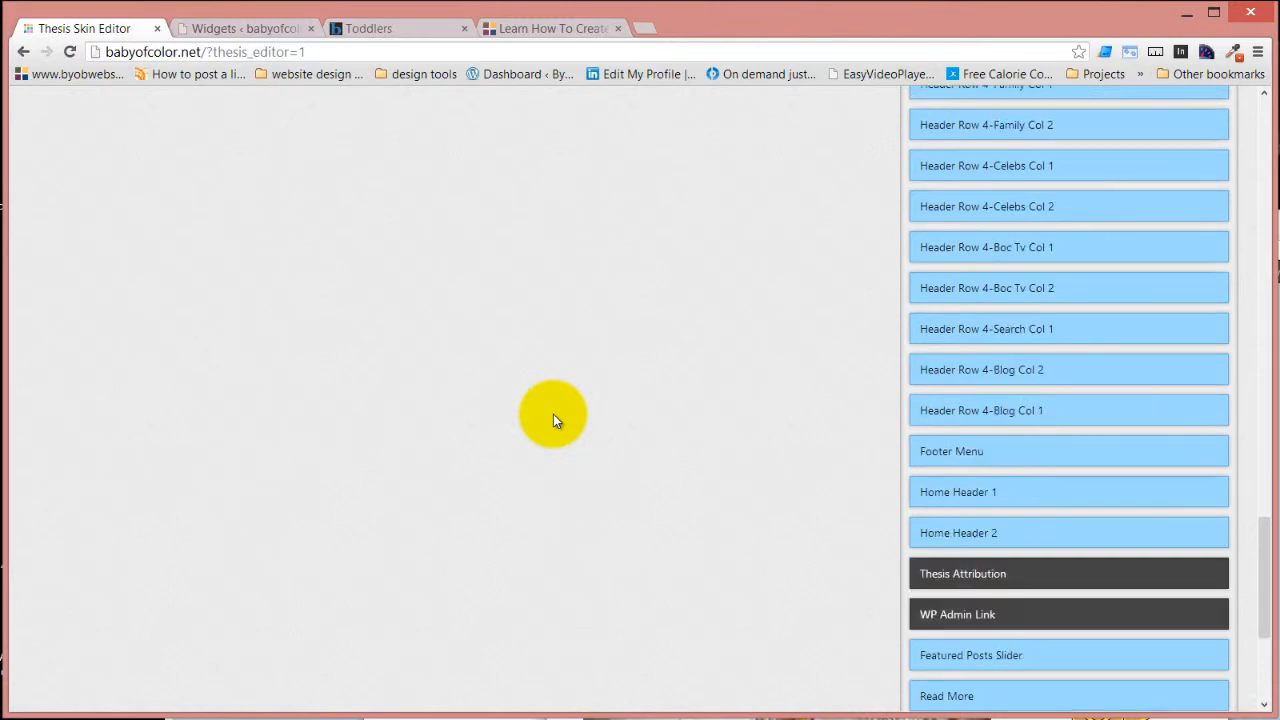
{"action": "left_click", "coordinate": [1075, 518]}
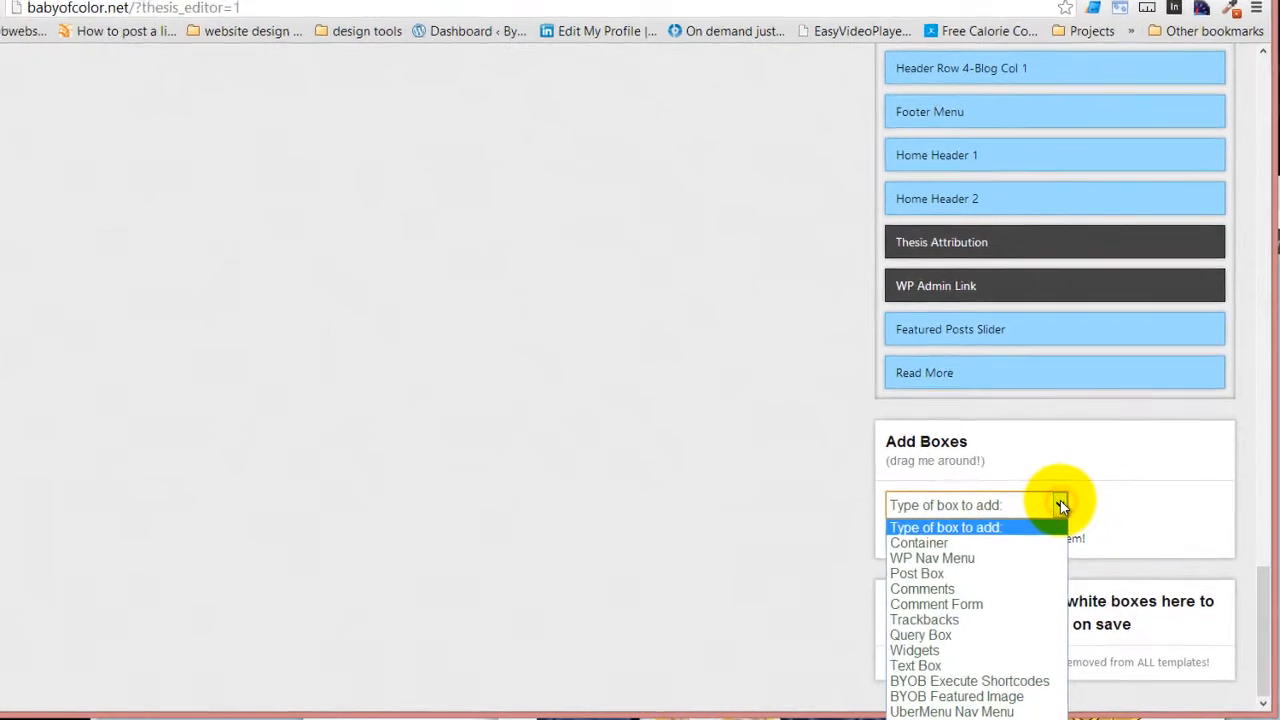
{"action": "left_click", "coordinate": [925, 658]}
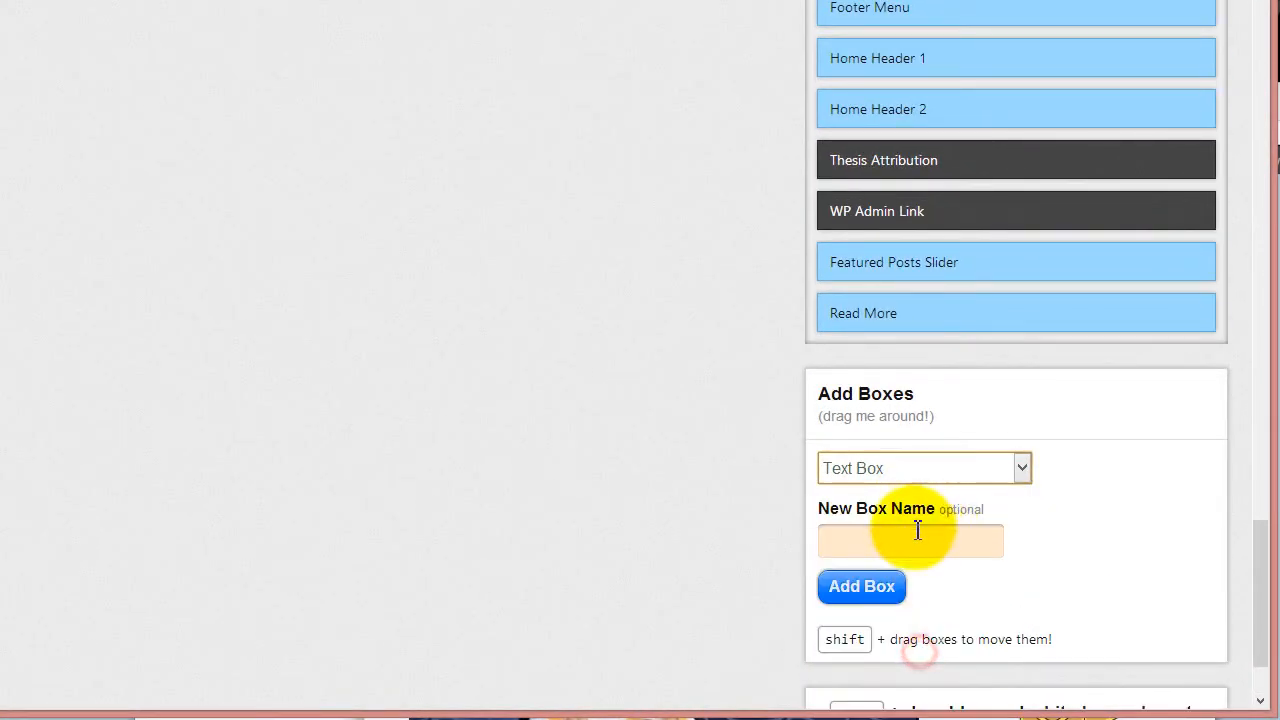
{"action": "left_click", "coordinate": [929, 543]}
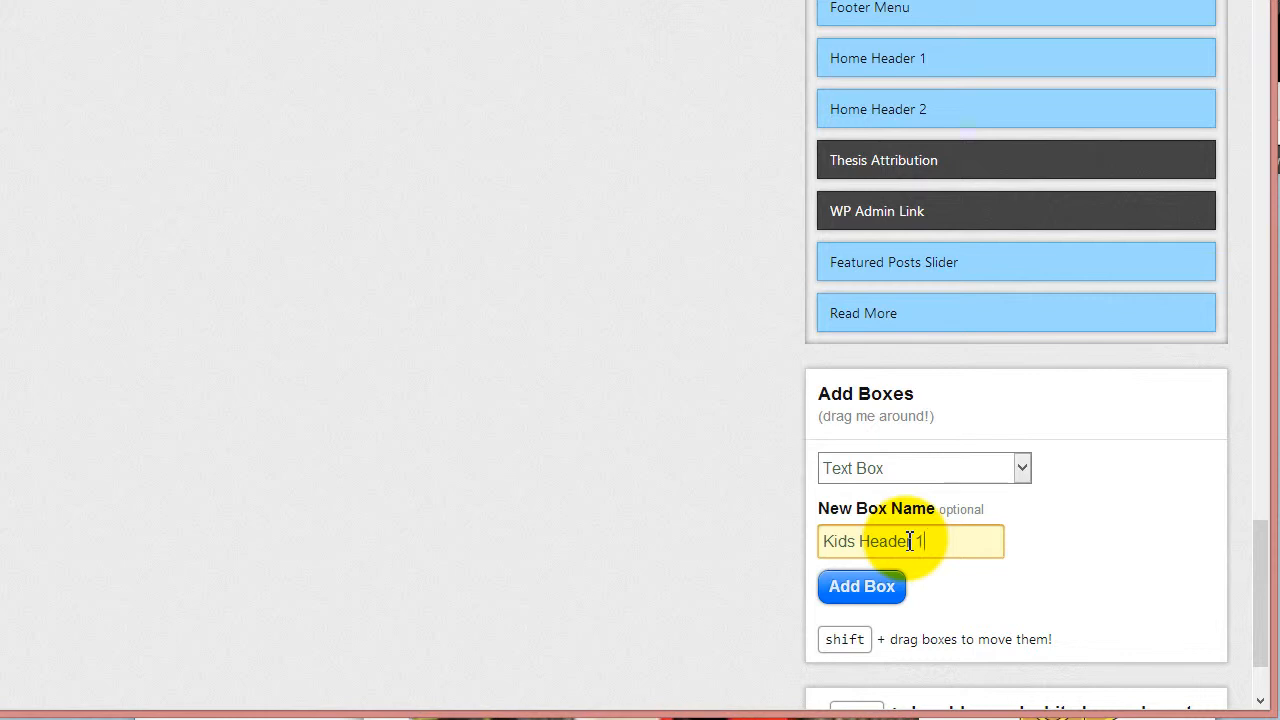
{"action": "left_click", "coordinate": [857, 592]}
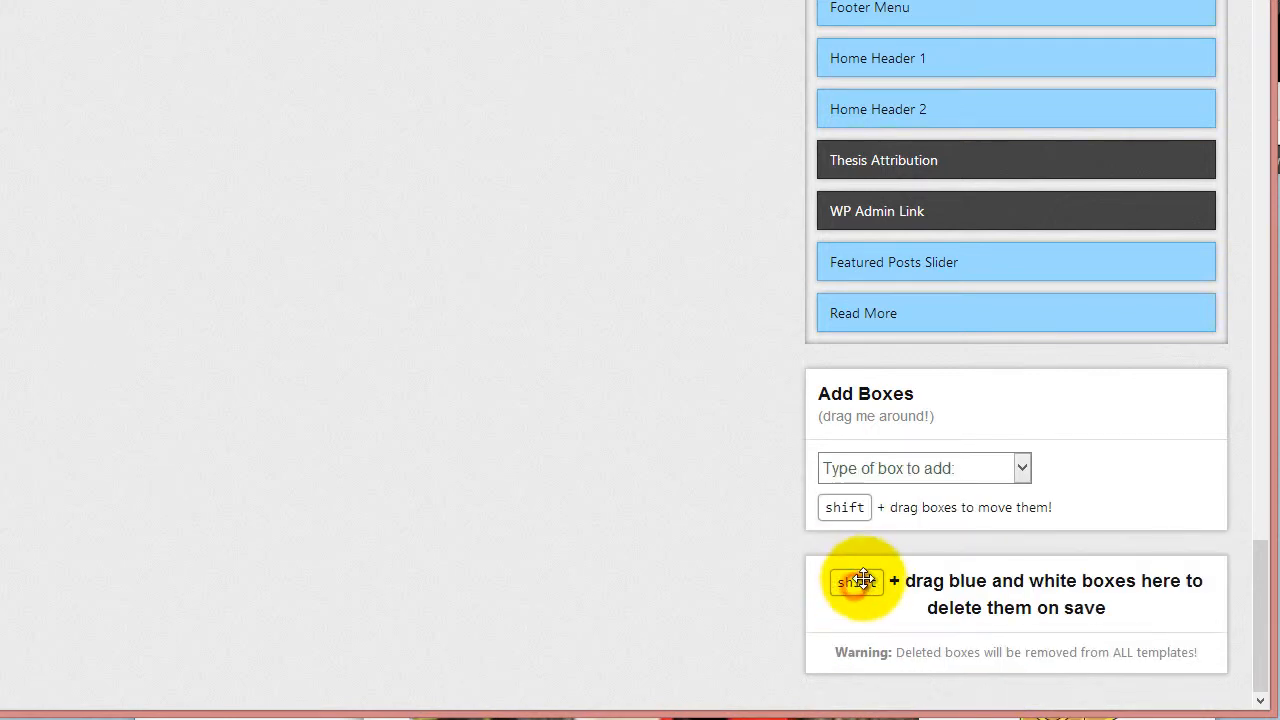
- Paste the copied Kids image tag into Kids Header 1, disable automatic <p> tags and set the HTML tag to No HTML wrapper
{"action": "left_click", "coordinate": [935, 550]}
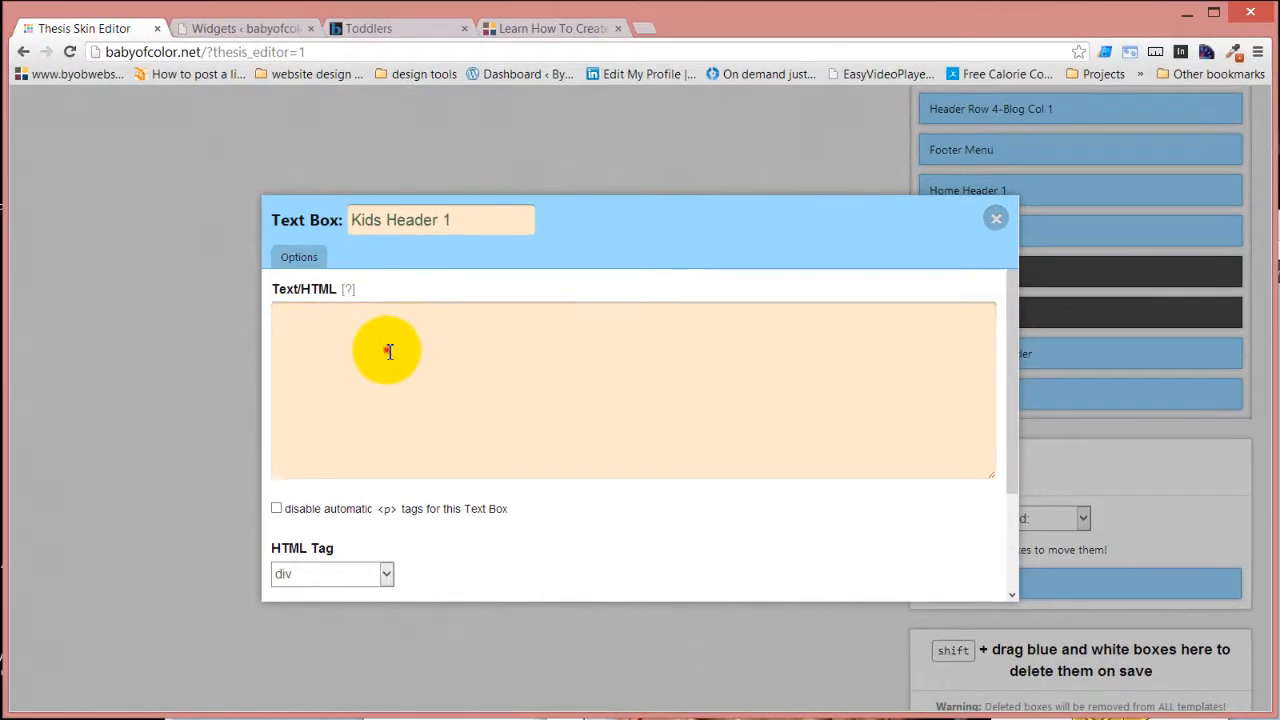
{"action": "left_click", "coordinate": [389, 351]}
{"action": "key", "text": "ctrl+v"}
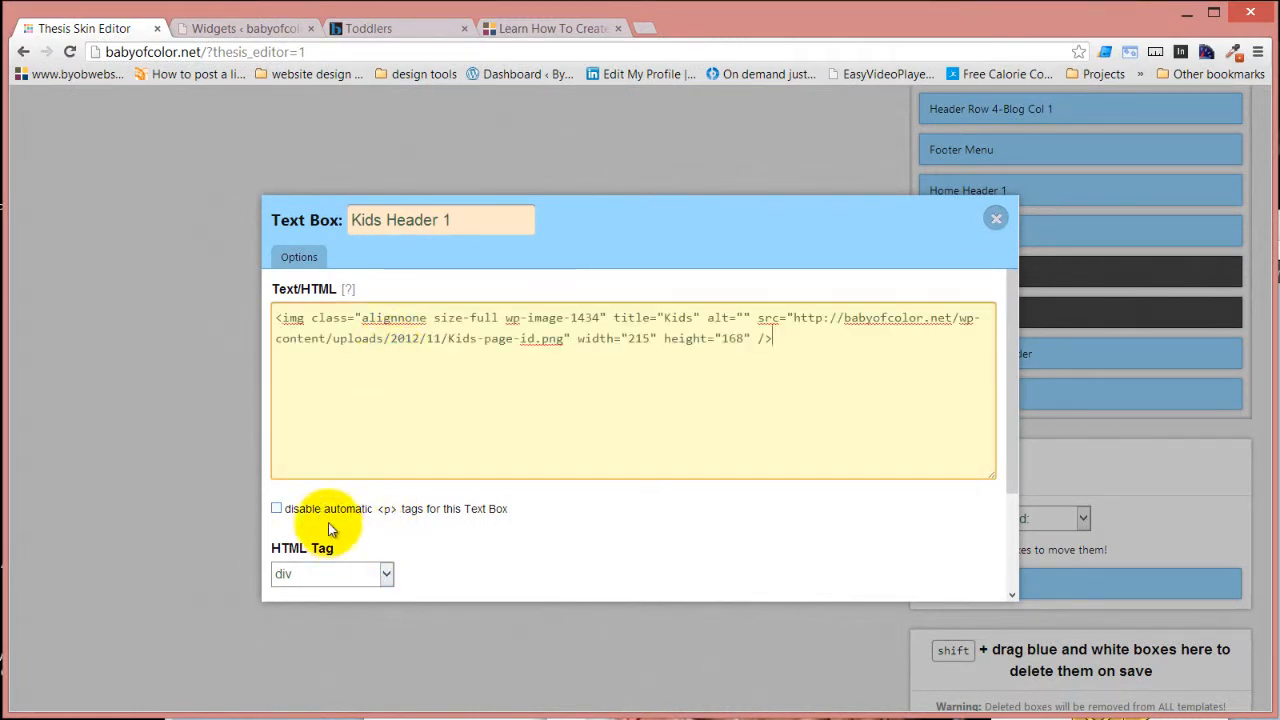
{"action": "left_click", "coordinate": [277, 509]}
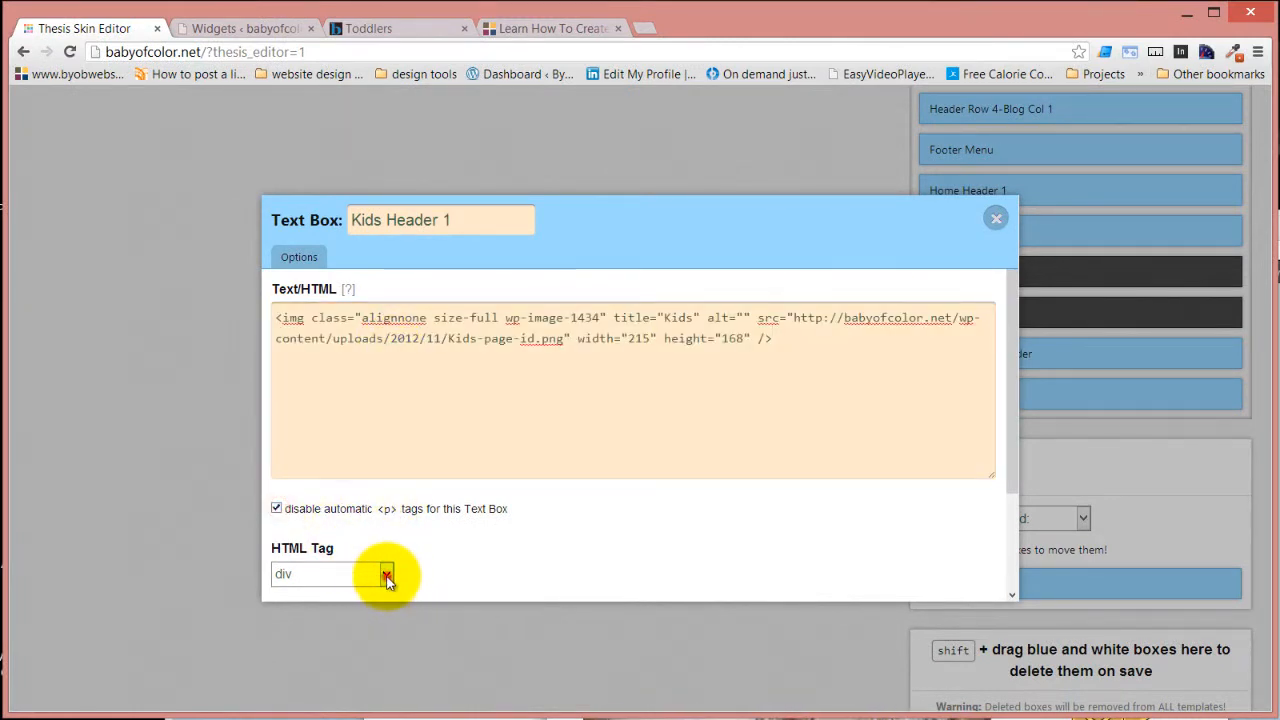
{"action": "left_click", "coordinate": [386, 577]}
{"action": "left_click", "coordinate": [378, 604]}
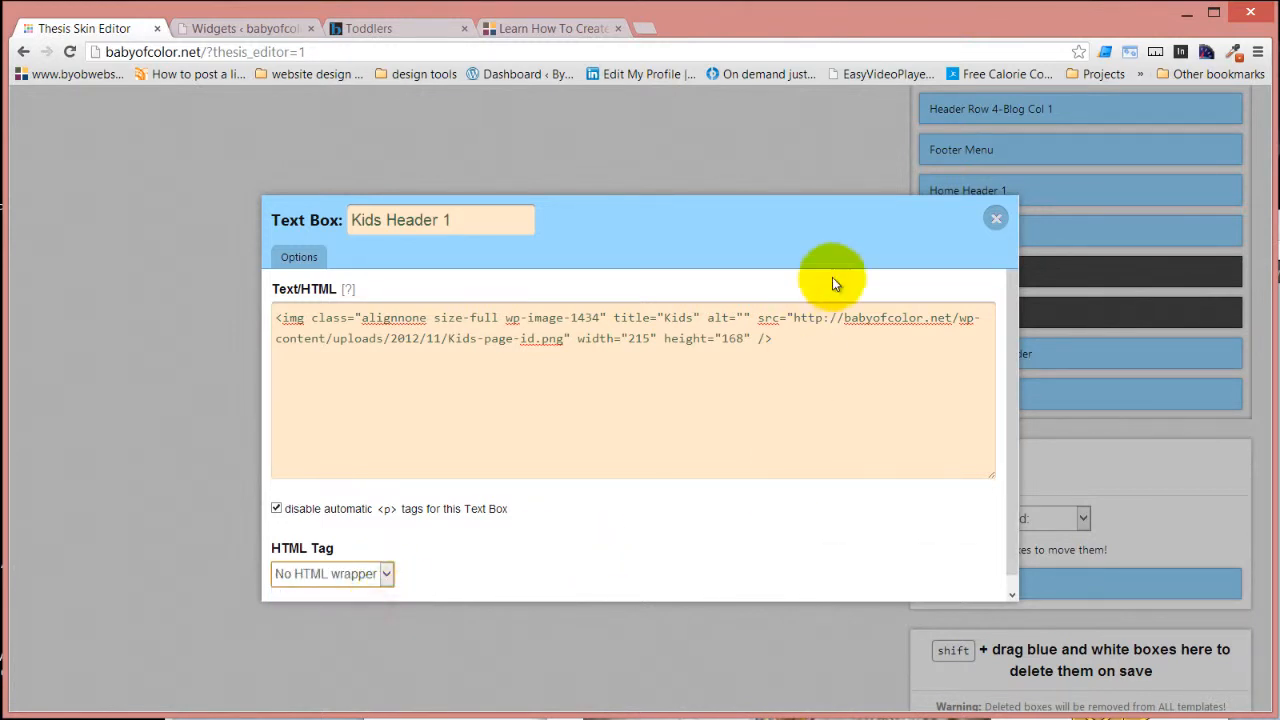
{"action": "left_click", "coordinate": [996, 218]}
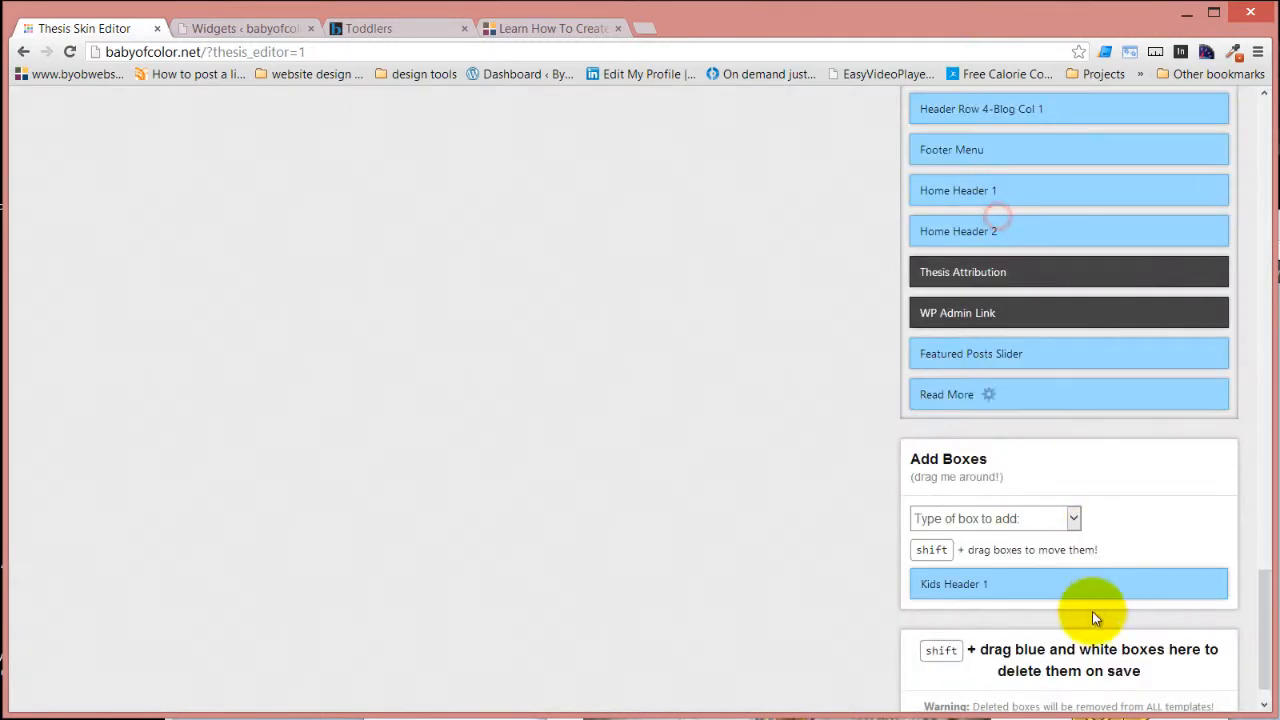
- Add a second Text Box named Kids Header 2
{"action": "left_click", "coordinate": [1076, 520]}
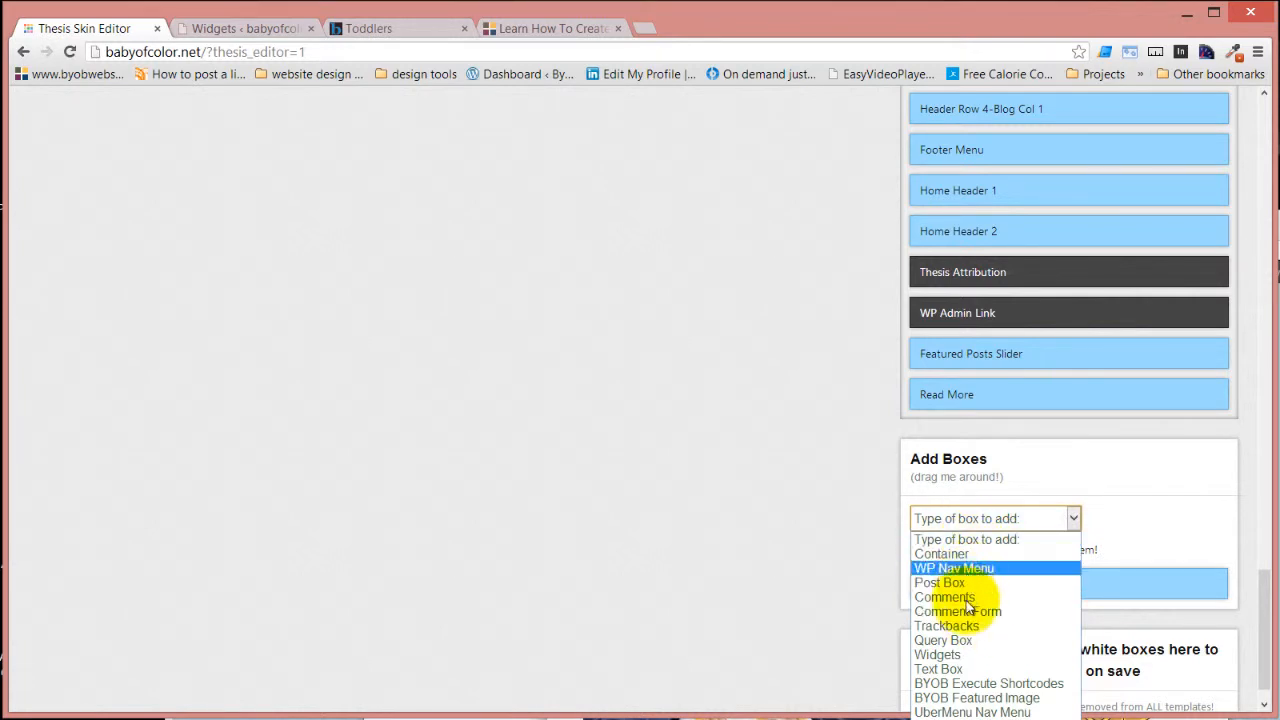
{"action": "left_click", "coordinate": [960, 668]}
{"action": "left_click", "coordinate": [967, 578]}
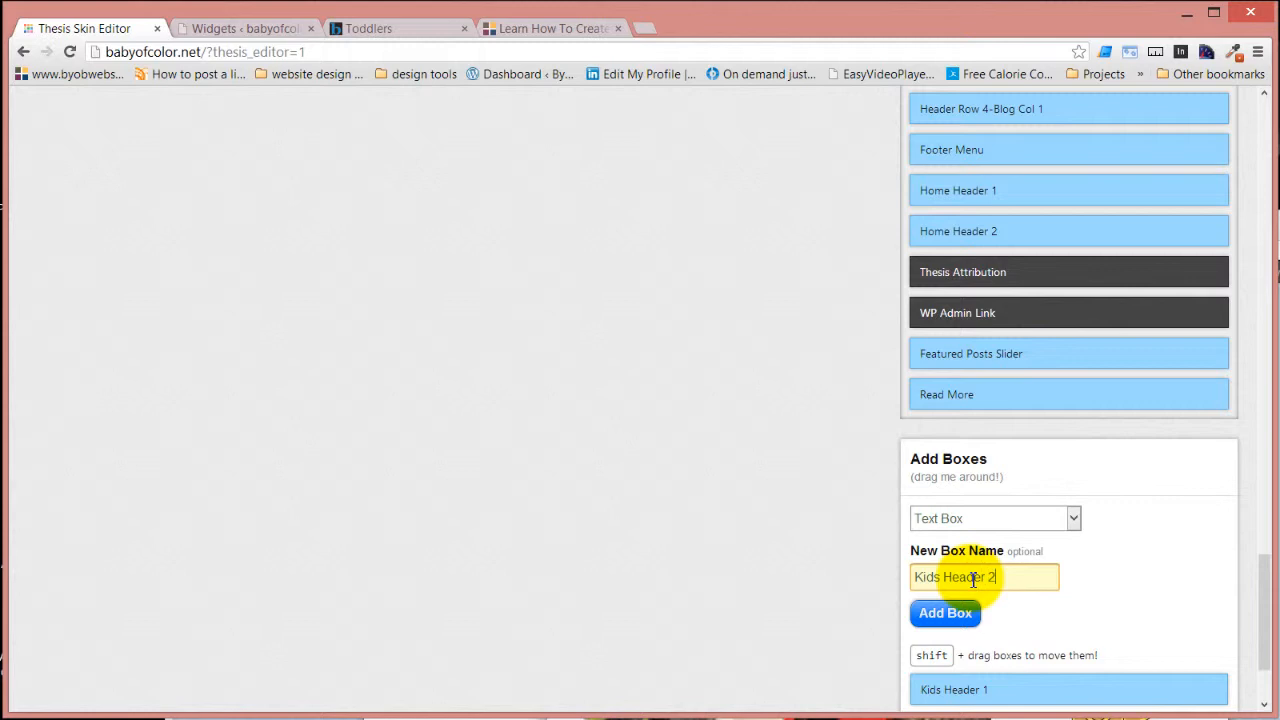
{"action": "left_click", "coordinate": [945, 613]}
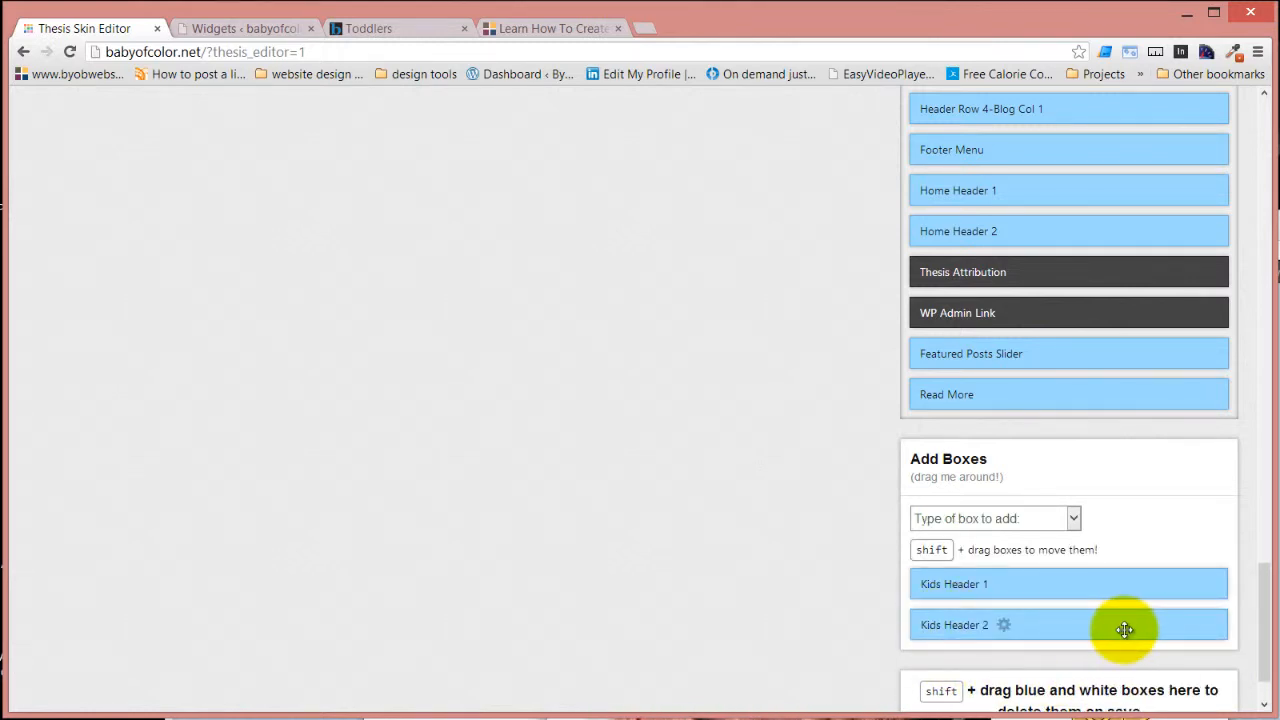
- Place Kids Header 2 in Row 4 Column 1 and remove the Toddler header boxes from the Header Row 4 columns
{"action": "left_click_drag", "start_coordinate": [1099, 627], "coordinate": [513, 358]}
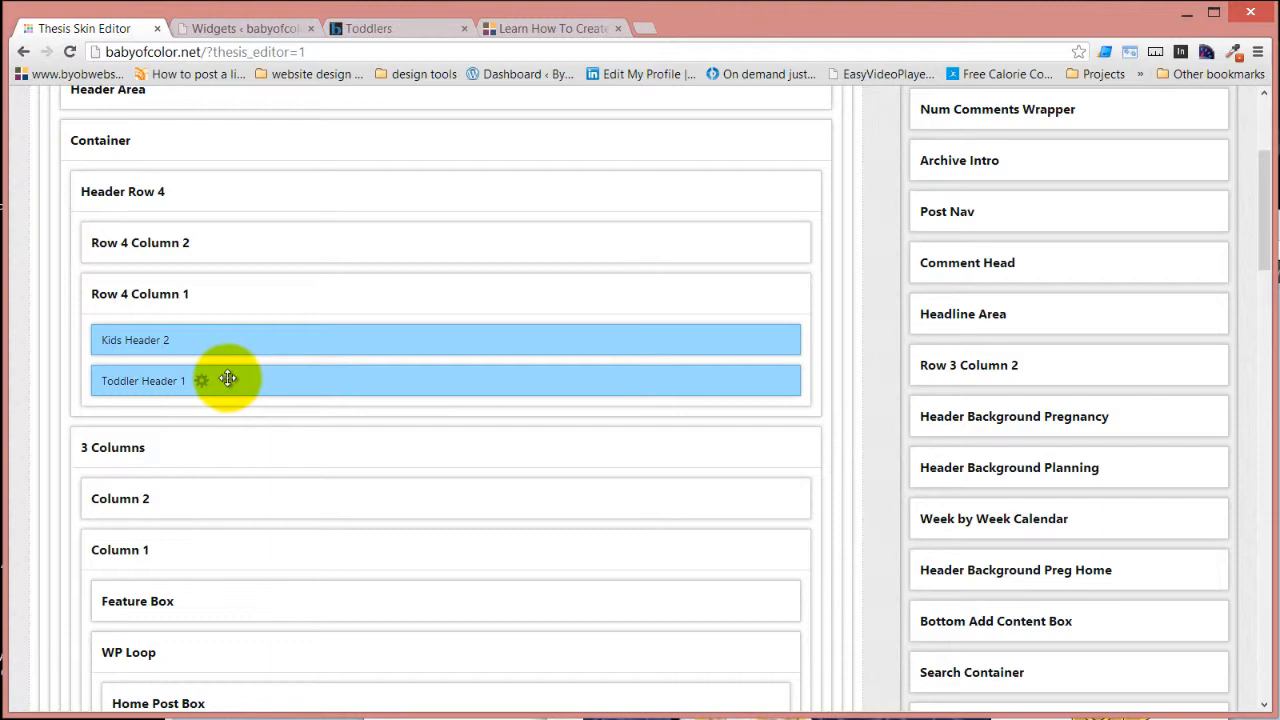
{"action": "left_click_drag", "start_coordinate": [228, 378], "coordinate": [1057, 205]}
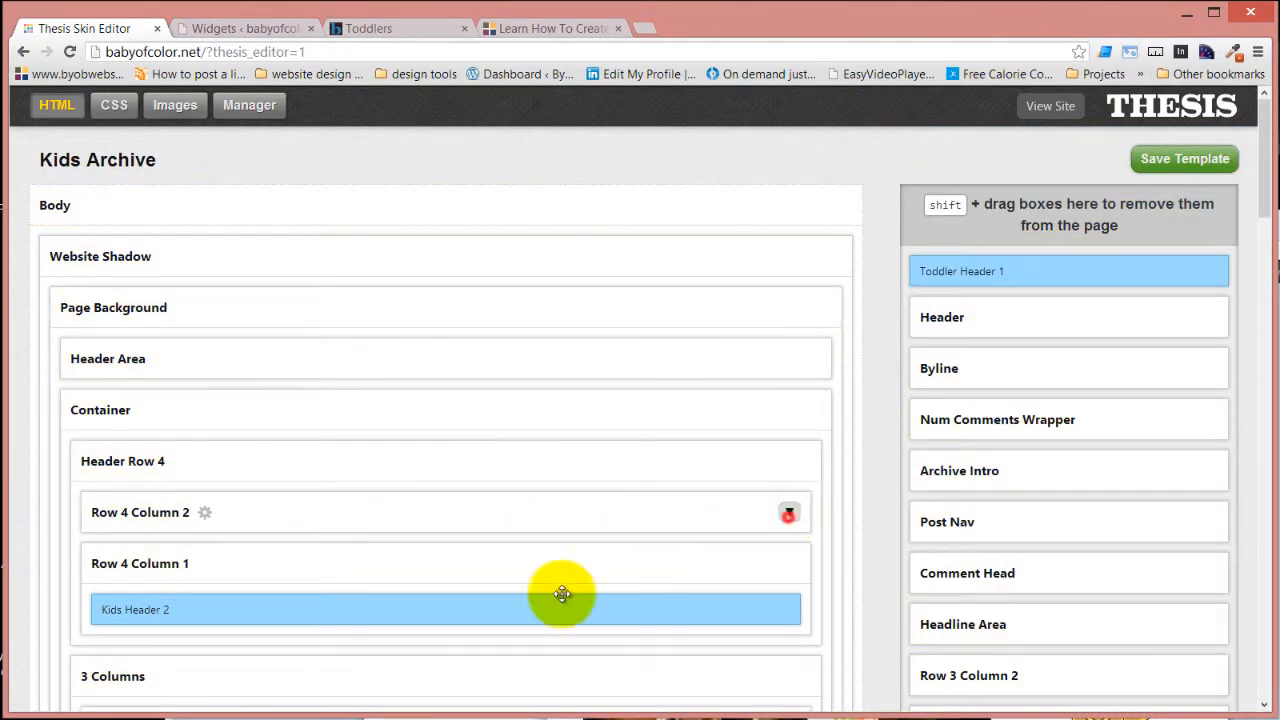
{"action": "left_click", "coordinate": [789, 513]}
{"action": "left_click_drag", "start_coordinate": [228, 700], "coordinate": [943, 260]}
- Try to move Kids Header 1 from the new boxes up into the Kids Archive template, ending back on the skin editor page
{"action": "scroll", "coordinate": [908, 300], "scroll_direction": "down", "scroll_amount": 20}
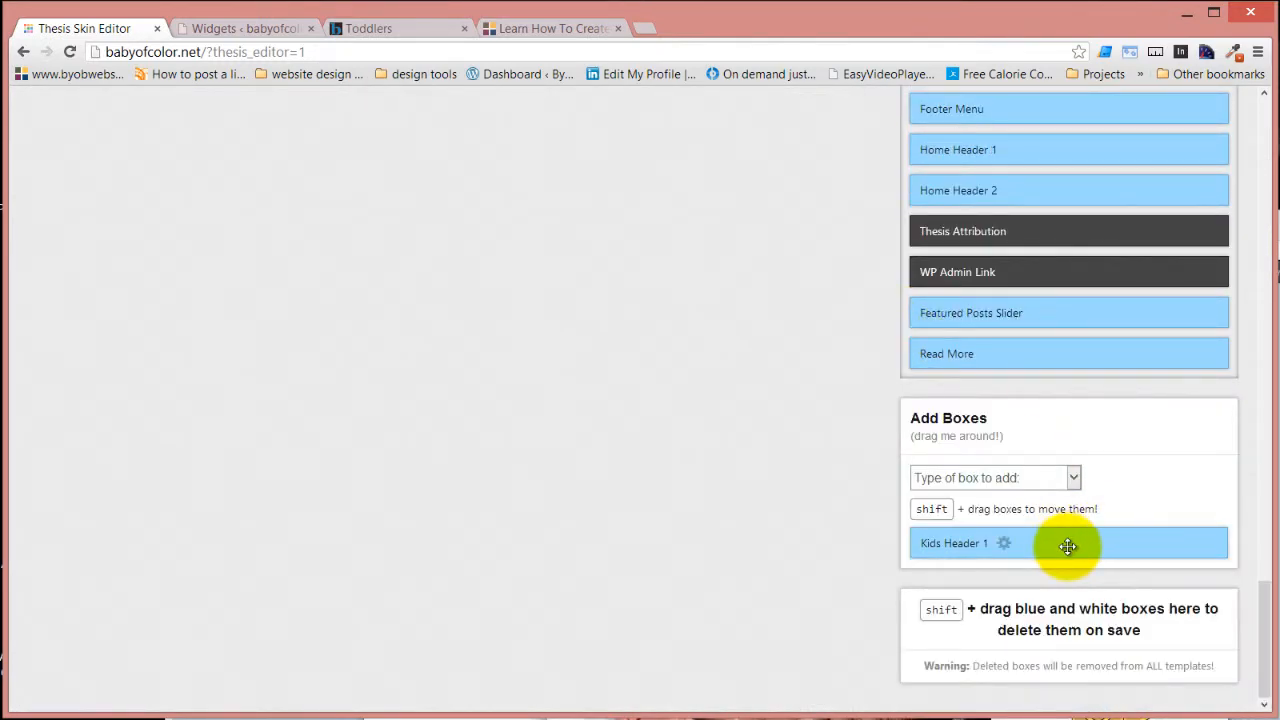
{"action": "left_click_drag", "start_coordinate": [1068, 547], "coordinate": [571, 29]}
{"action": "key", "text": "alt+Left"}
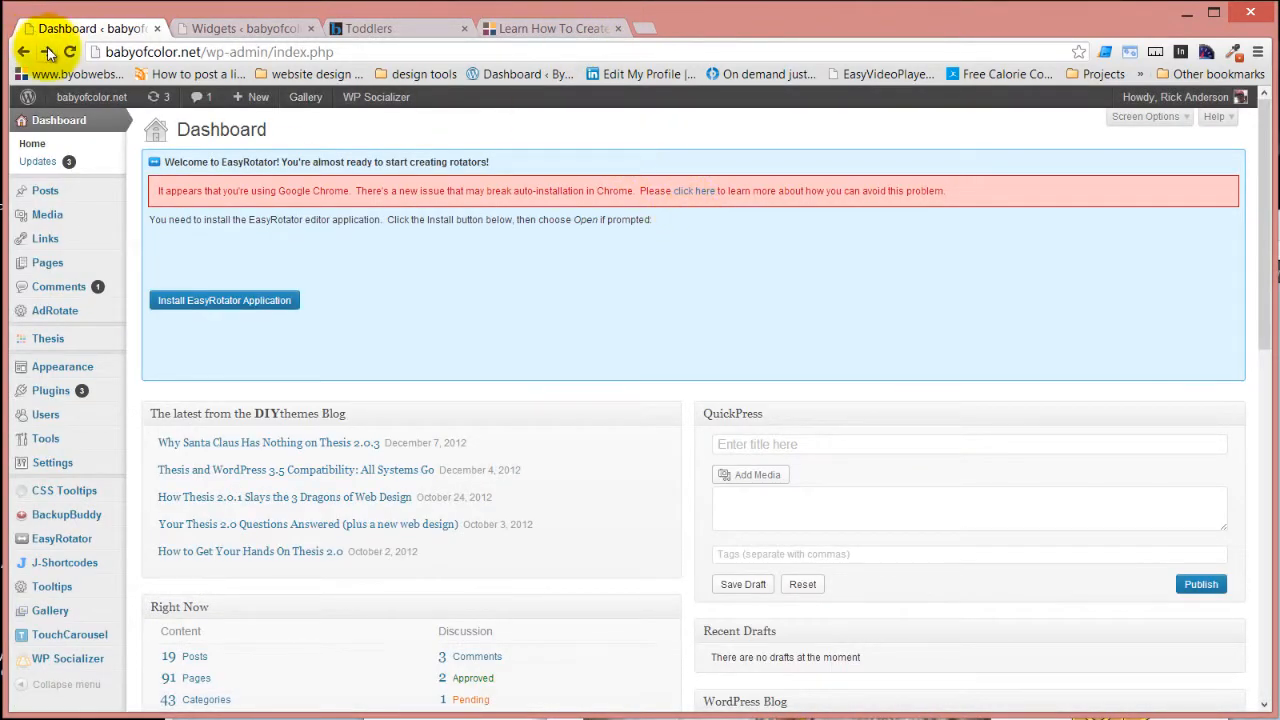
{"action": "left_click", "coordinate": [47, 51]}
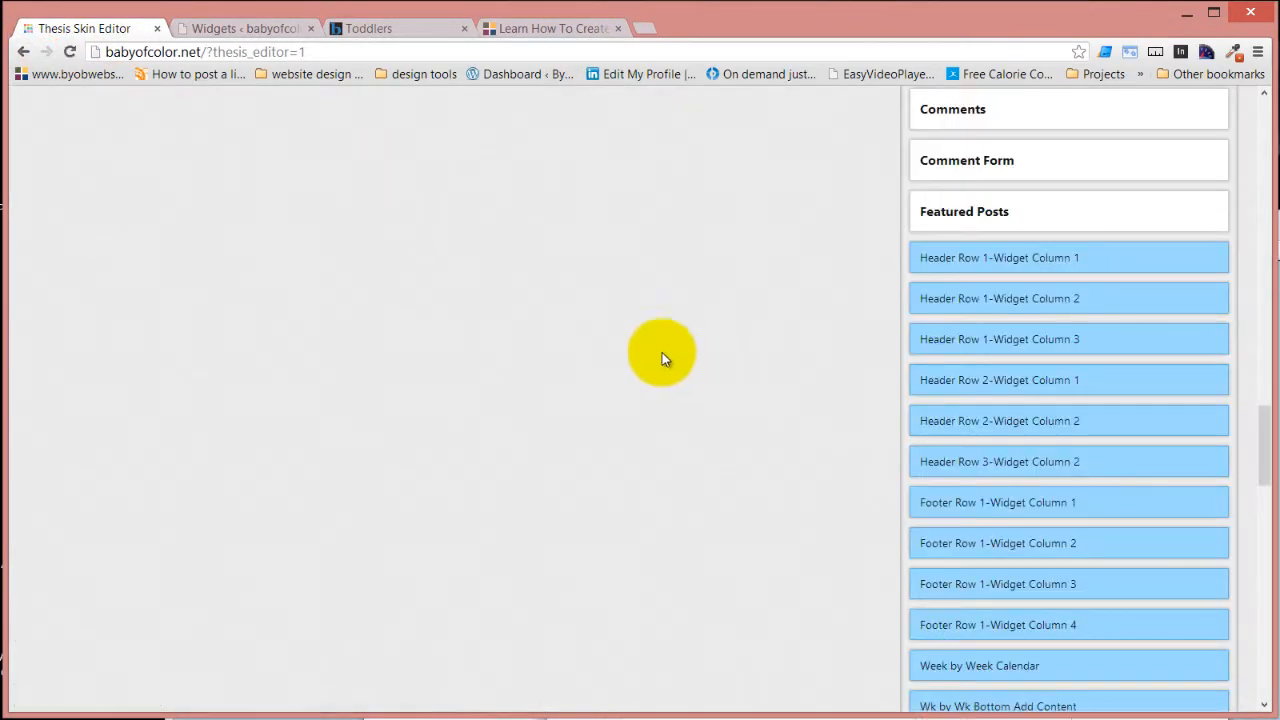
{"action": "scroll", "coordinate": [627, 318], "scroll_direction": "down", "scroll_amount": 3}
{"action": "scroll", "coordinate": [625, 311], "scroll_direction": "down", "scroll_amount": 5}
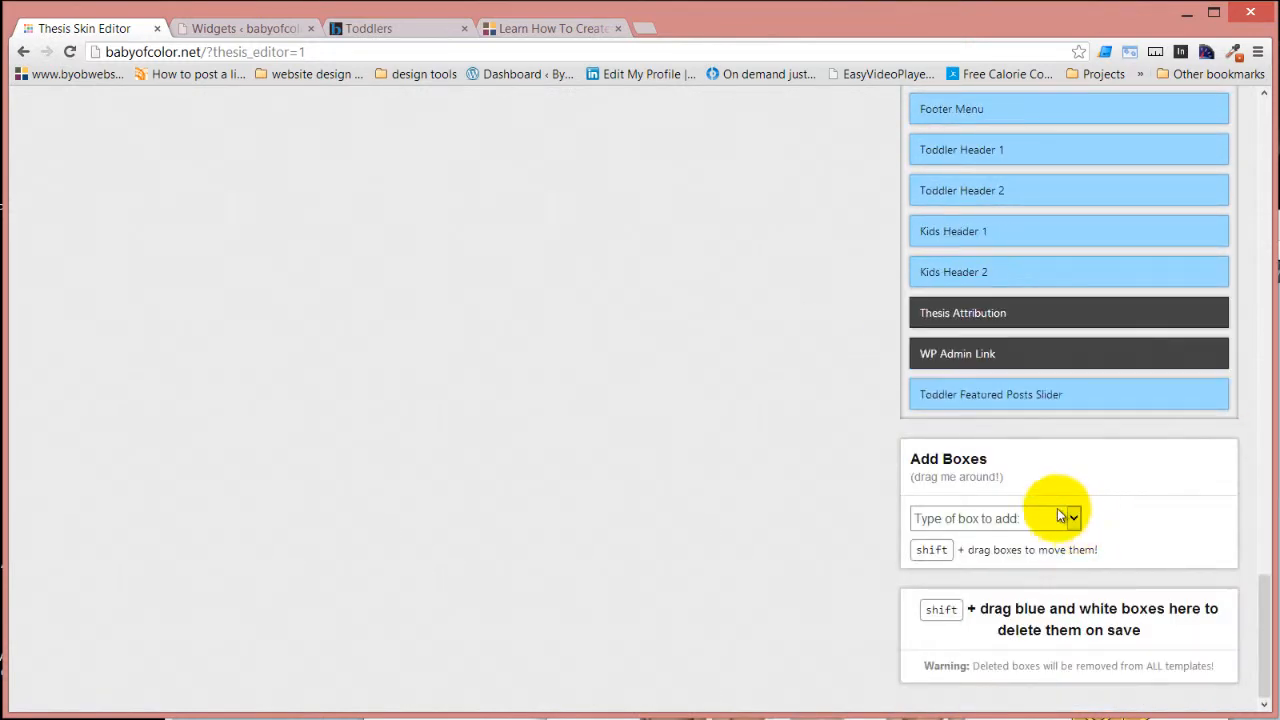
{"action": "scroll", "coordinate": [1008, 465], "scroll_direction": "up", "scroll_amount": 2}
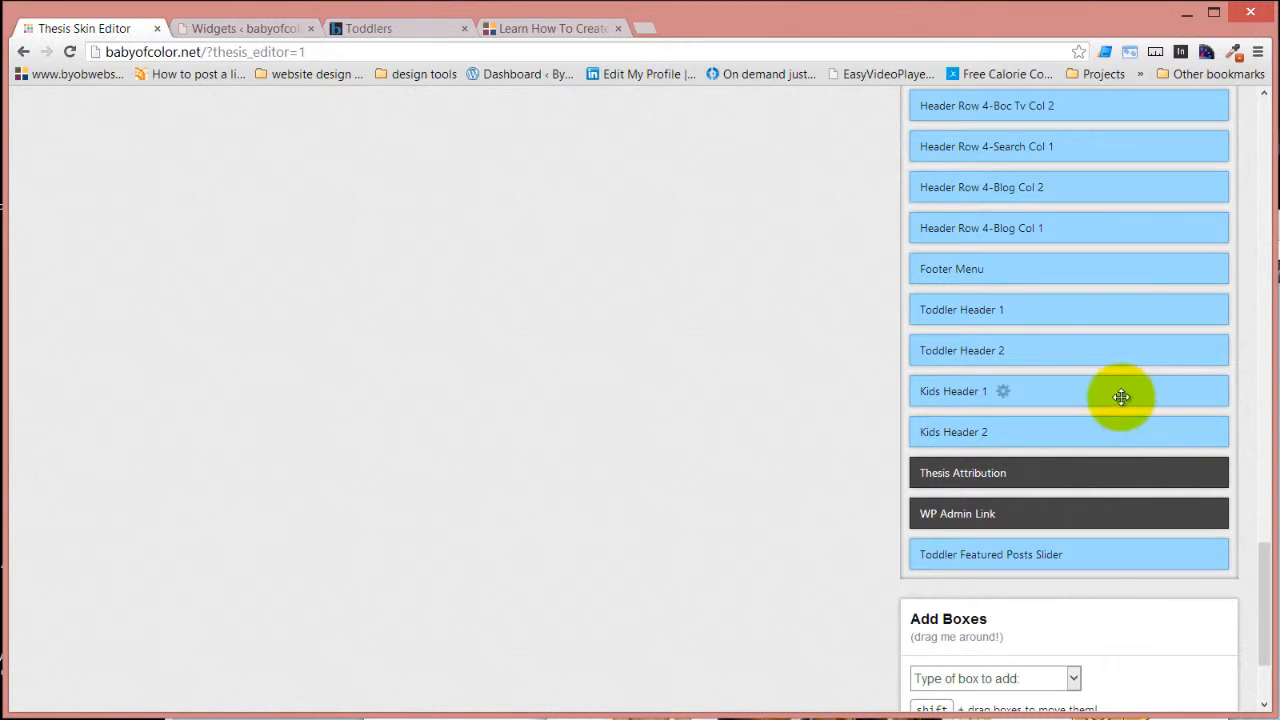
{"action": "left_click_drag", "start_coordinate": [1121, 397], "coordinate": [831, 265]}
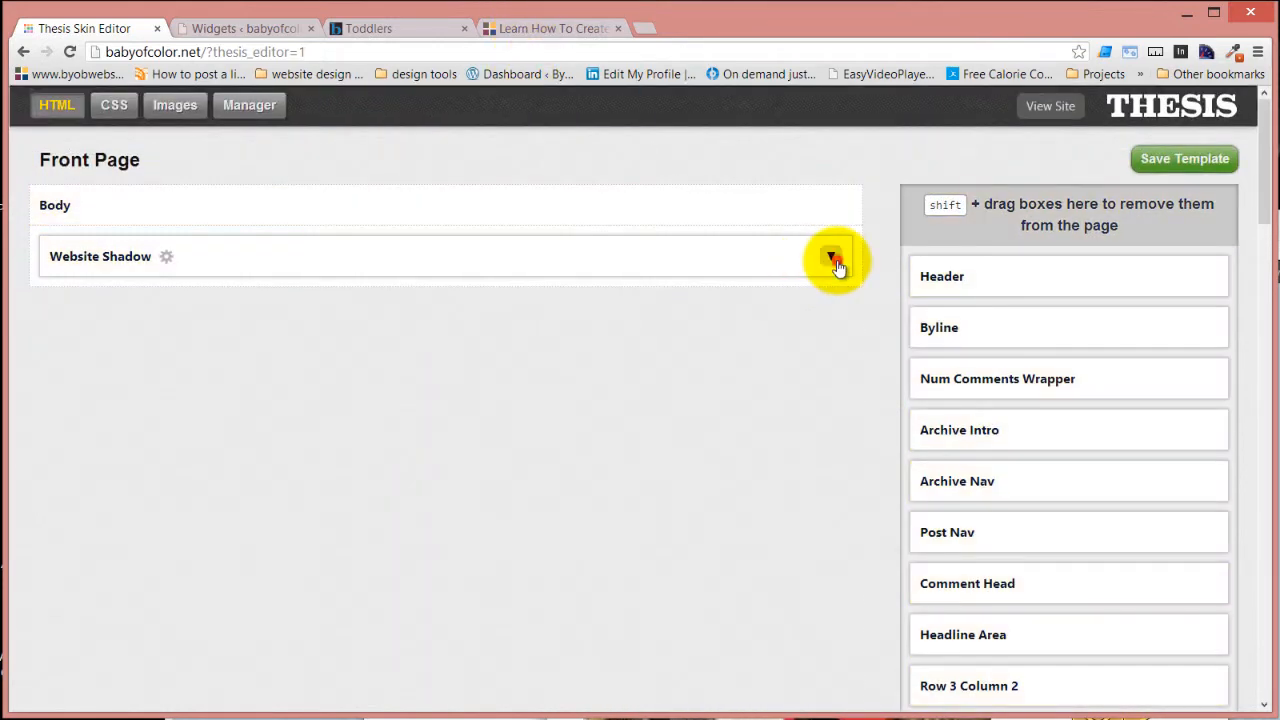
{"action": "left_click", "coordinate": [834, 259]}
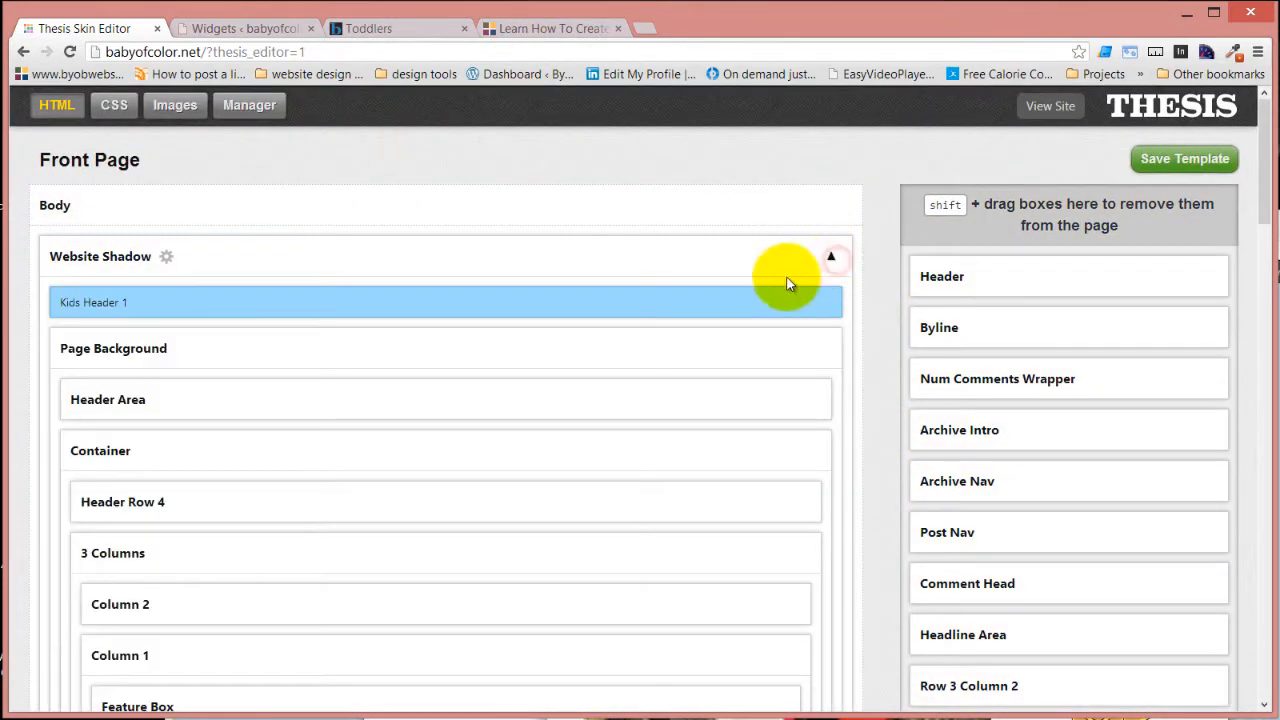
{"action": "left_click", "coordinate": [800, 504]}
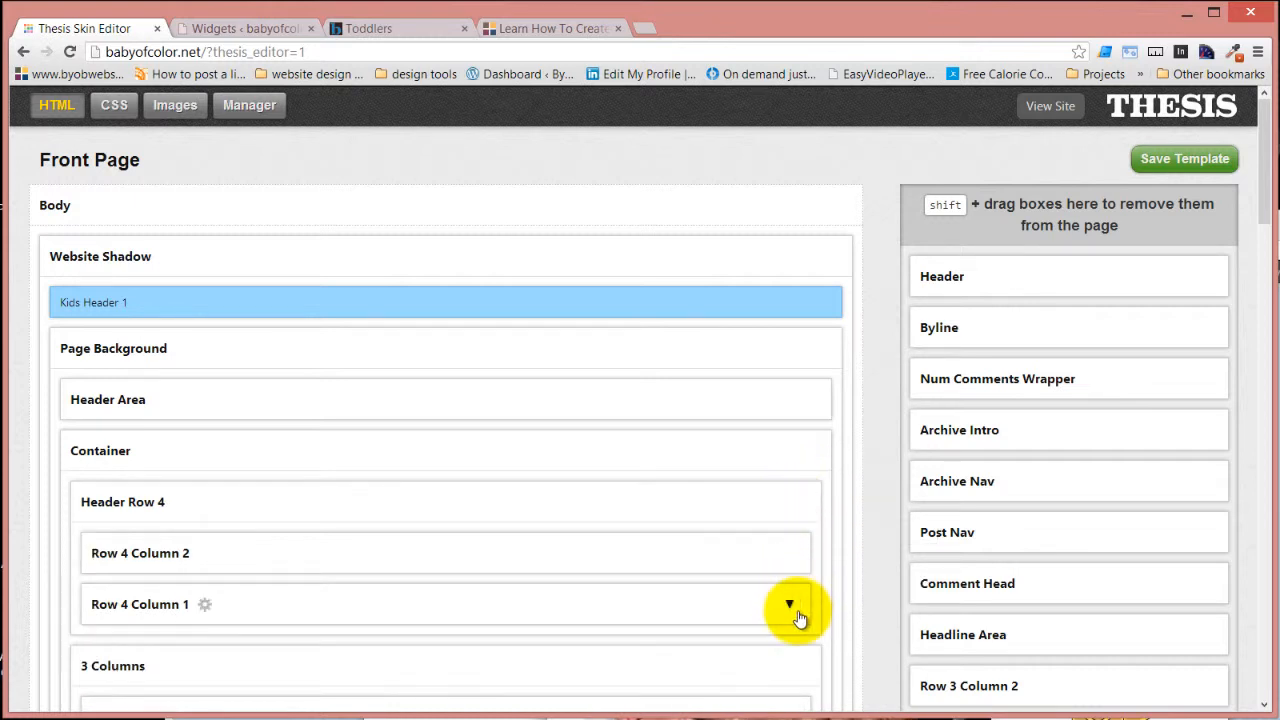
{"action": "left_click", "coordinate": [790, 607]}
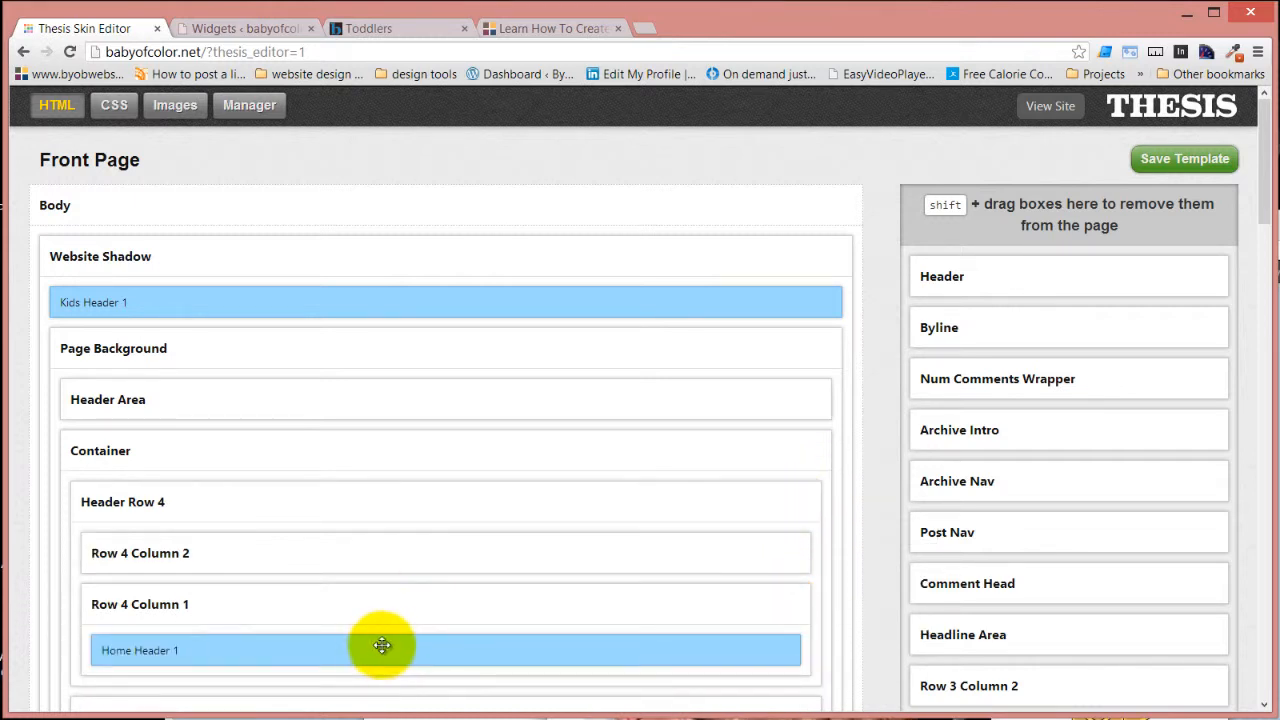
{"action": "left_click_drag", "start_coordinate": [383, 650], "coordinate": [347, 548]}
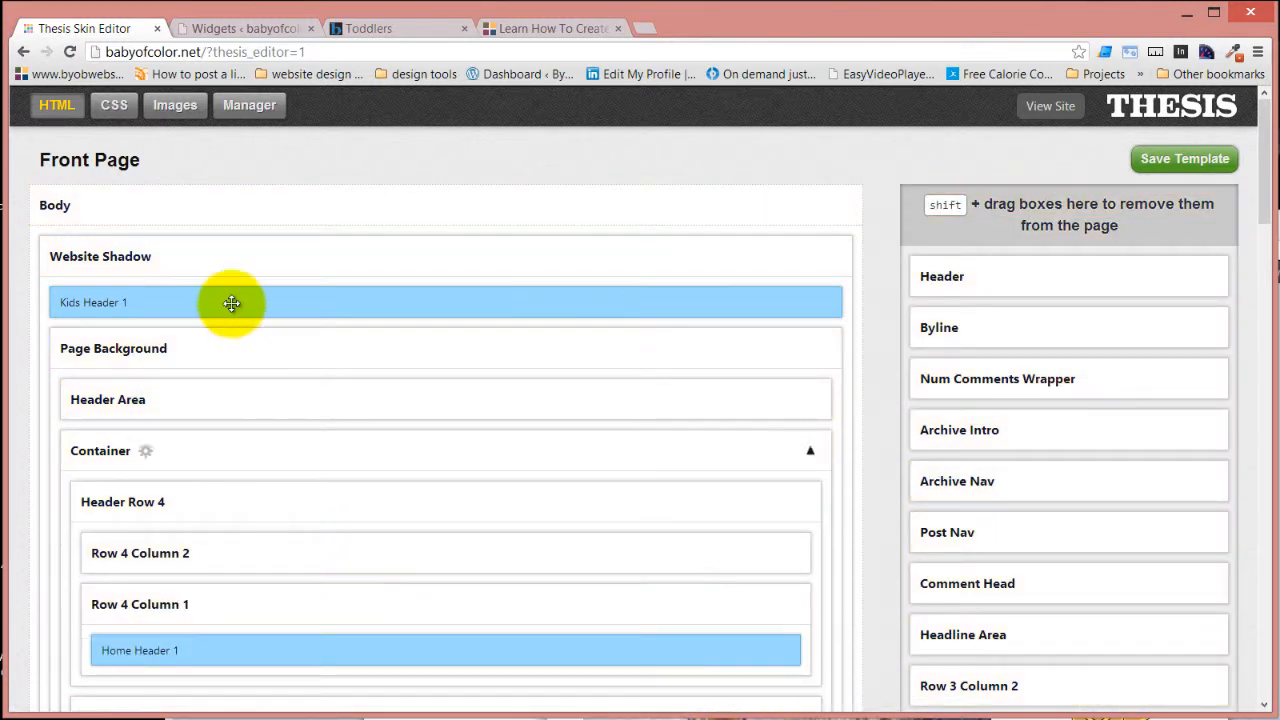
{"action": "left_click_drag", "start_coordinate": [232, 307], "coordinate": [829, 258]}
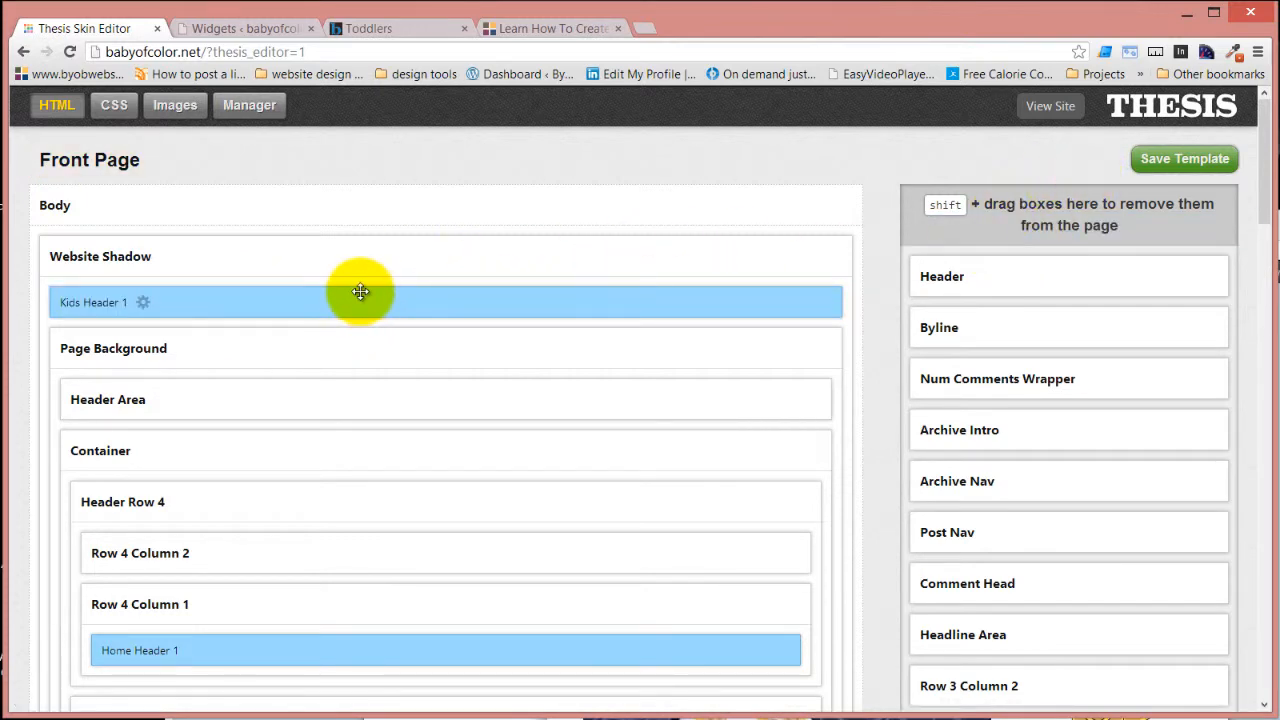
{"action": "left_click_drag", "start_coordinate": [360, 291], "coordinate": [982, 210]}
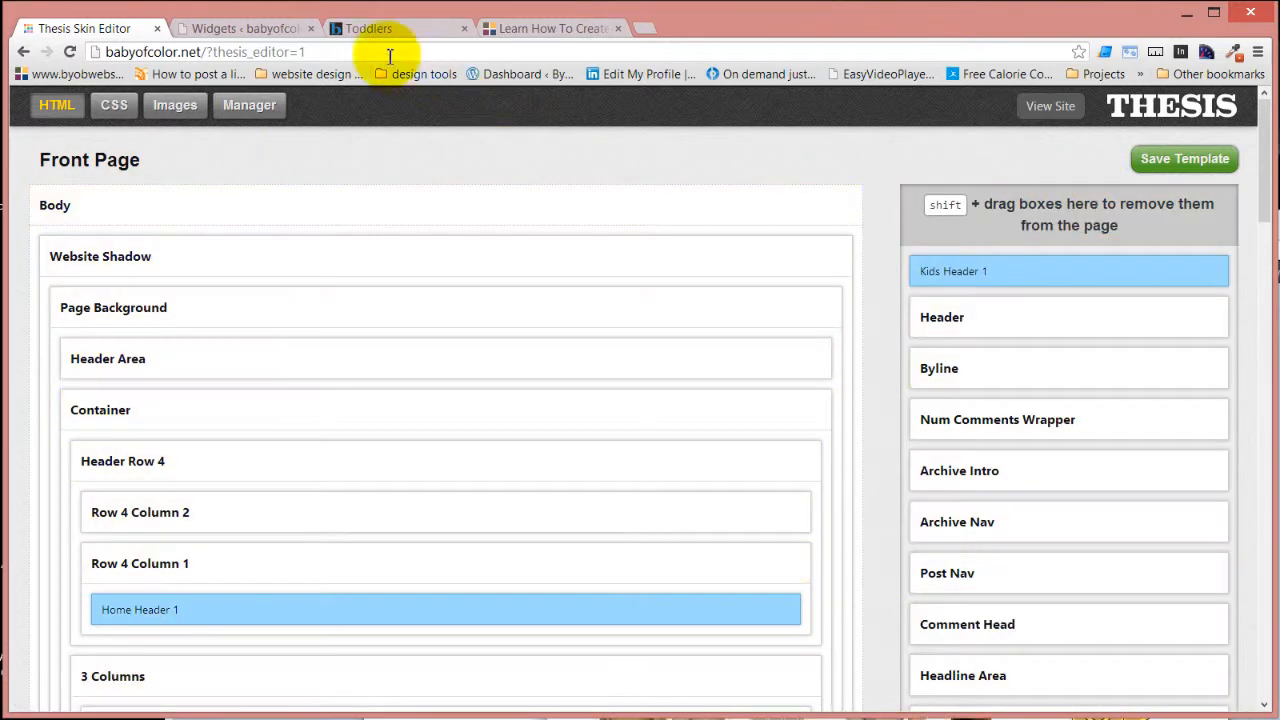
- Switch to the Kids Archive custom template and expand both Row 4 columns inside Header Row 4
{"action": "left_click", "coordinate": [121, 161]}
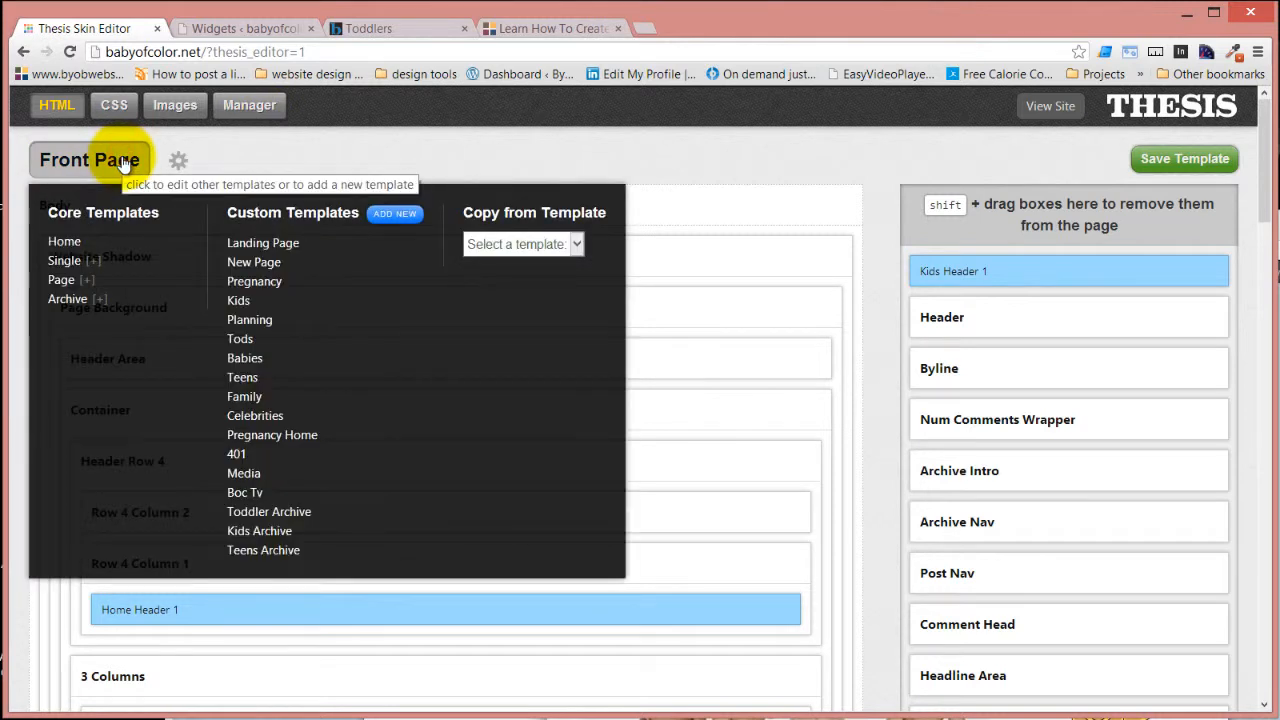
{"action": "left_click", "coordinate": [231, 539]}
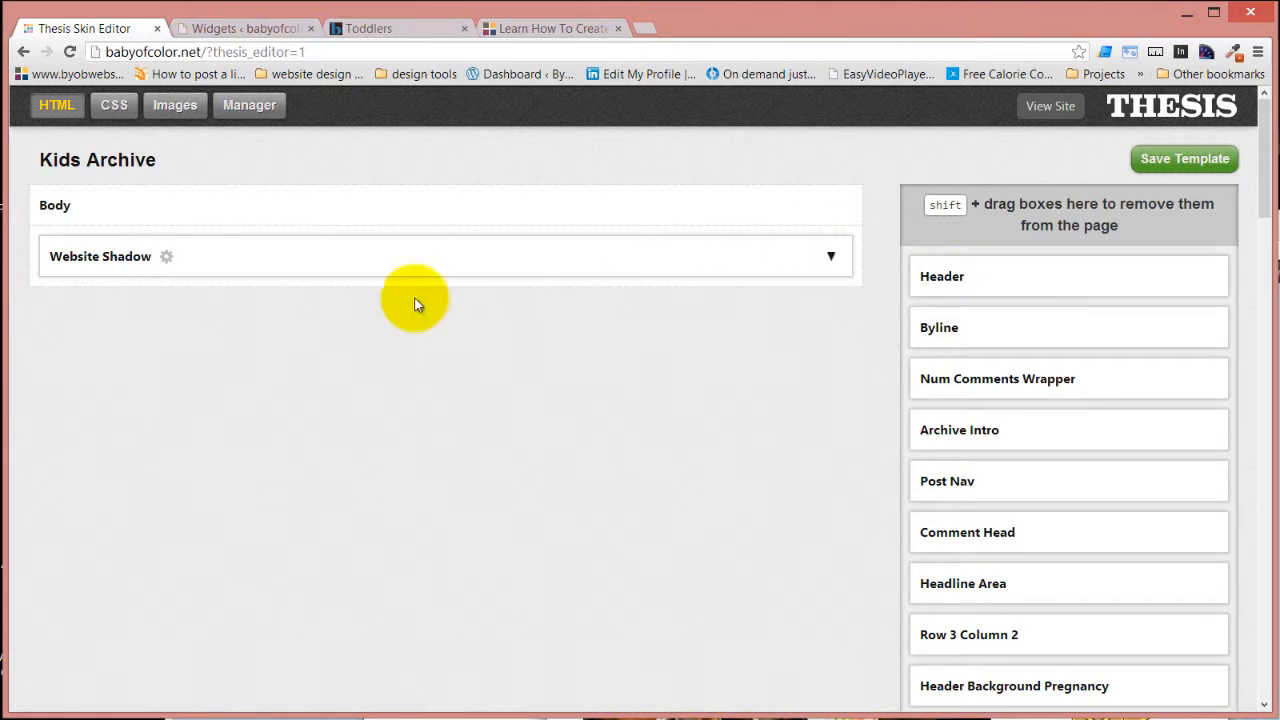
{"action": "left_click", "coordinate": [832, 257]}
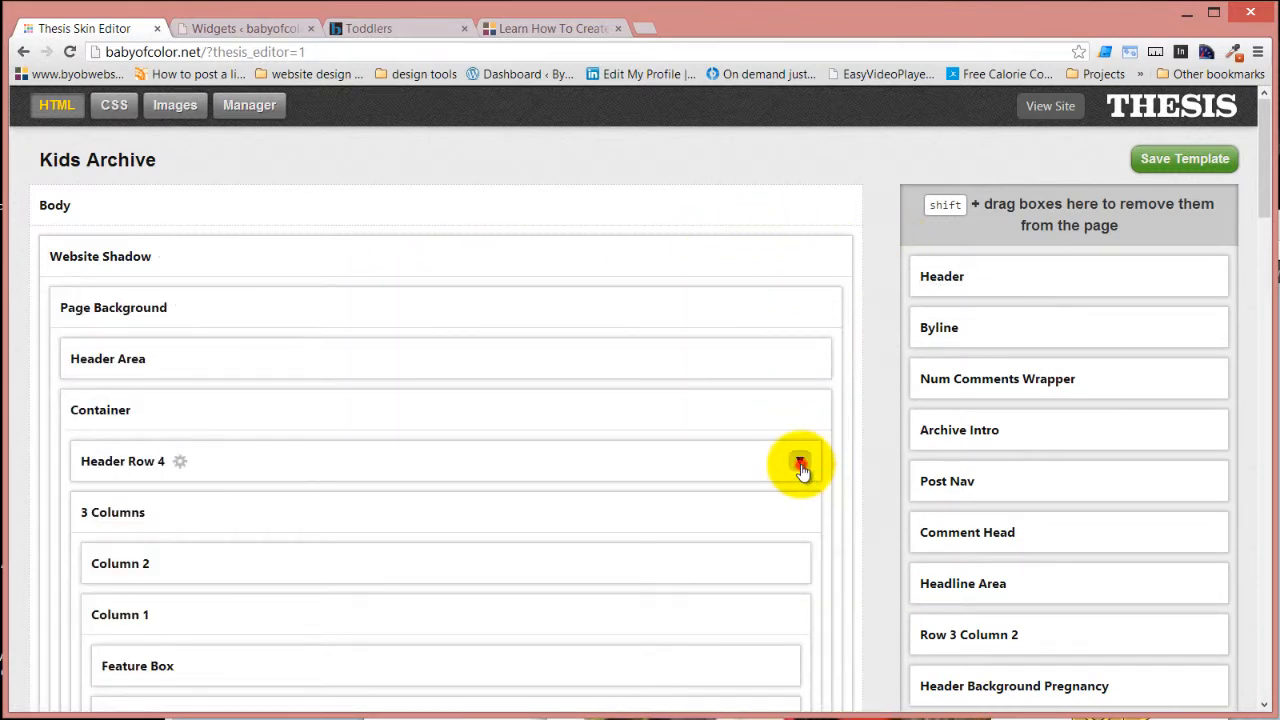
{"action": "left_click", "coordinate": [800, 465]}
{"action": "left_click", "coordinate": [792, 510]}
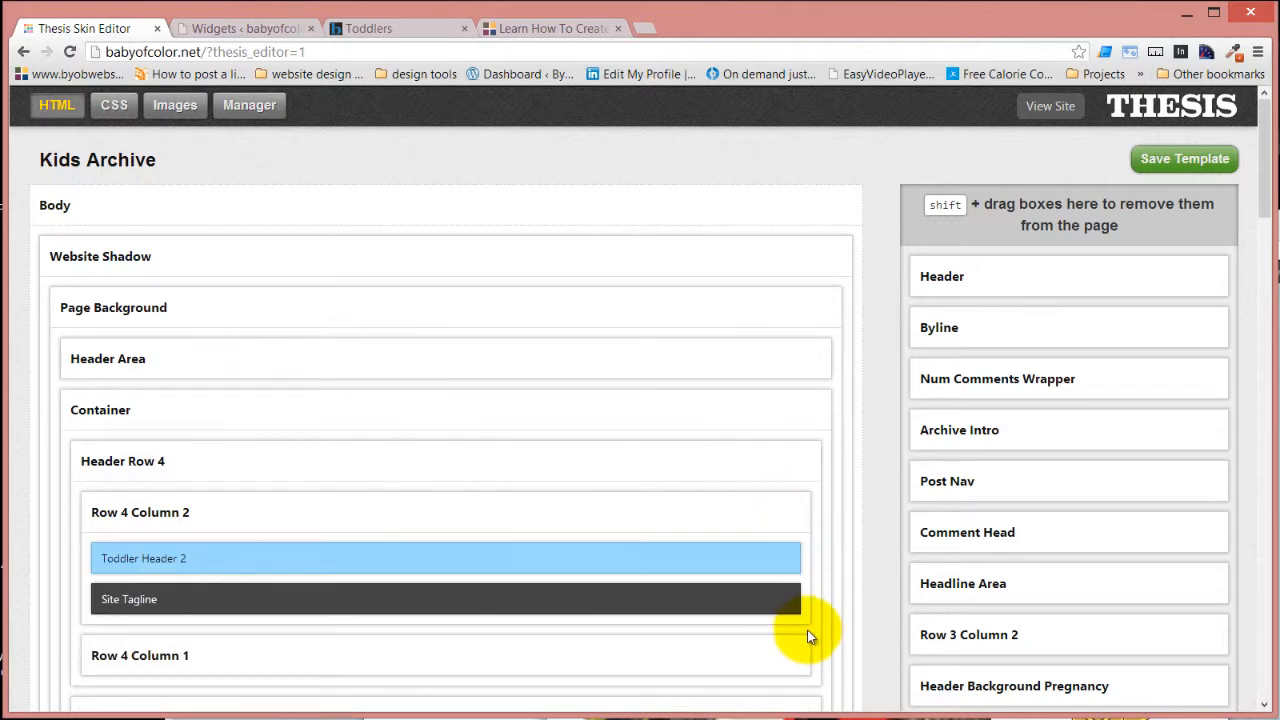
{"action": "left_click", "coordinate": [788, 659]}
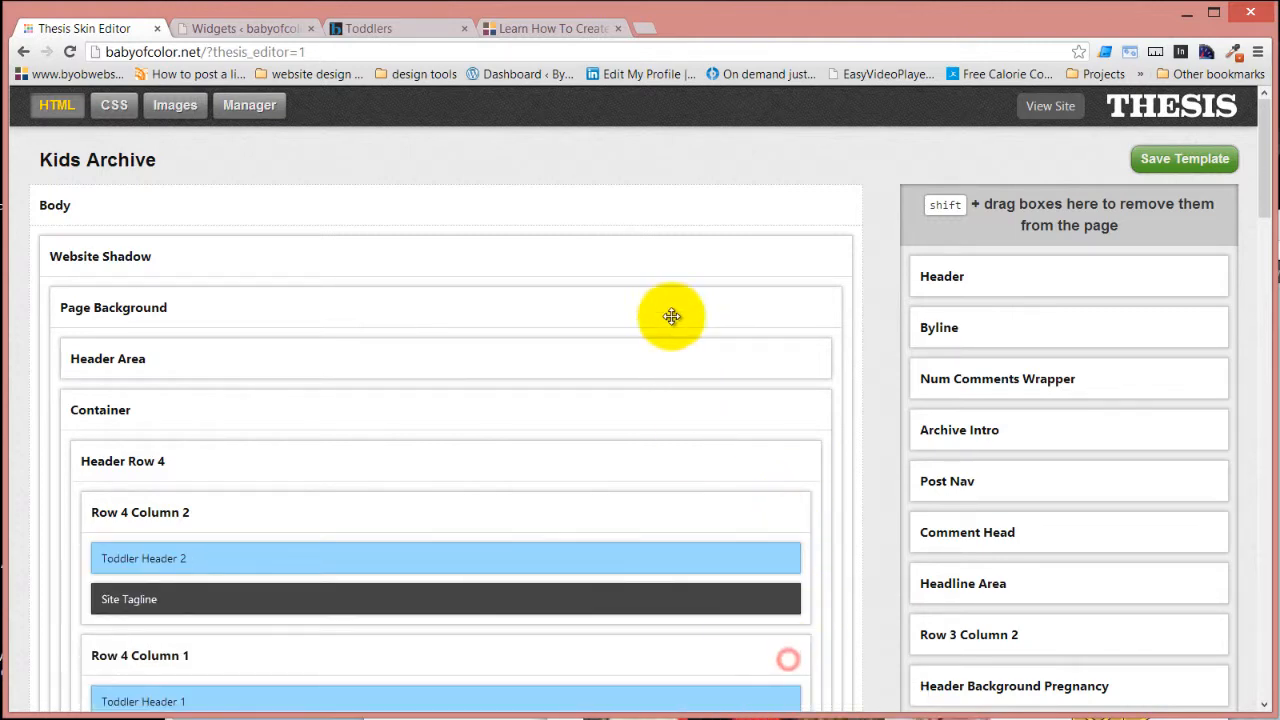
- Place Kids Header 2 in Row 4 Column 2 and remove Toddler Header 2 from the page
{"action": "scroll", "coordinate": [671, 317], "scroll_direction": "down", "scroll_amount": 15}
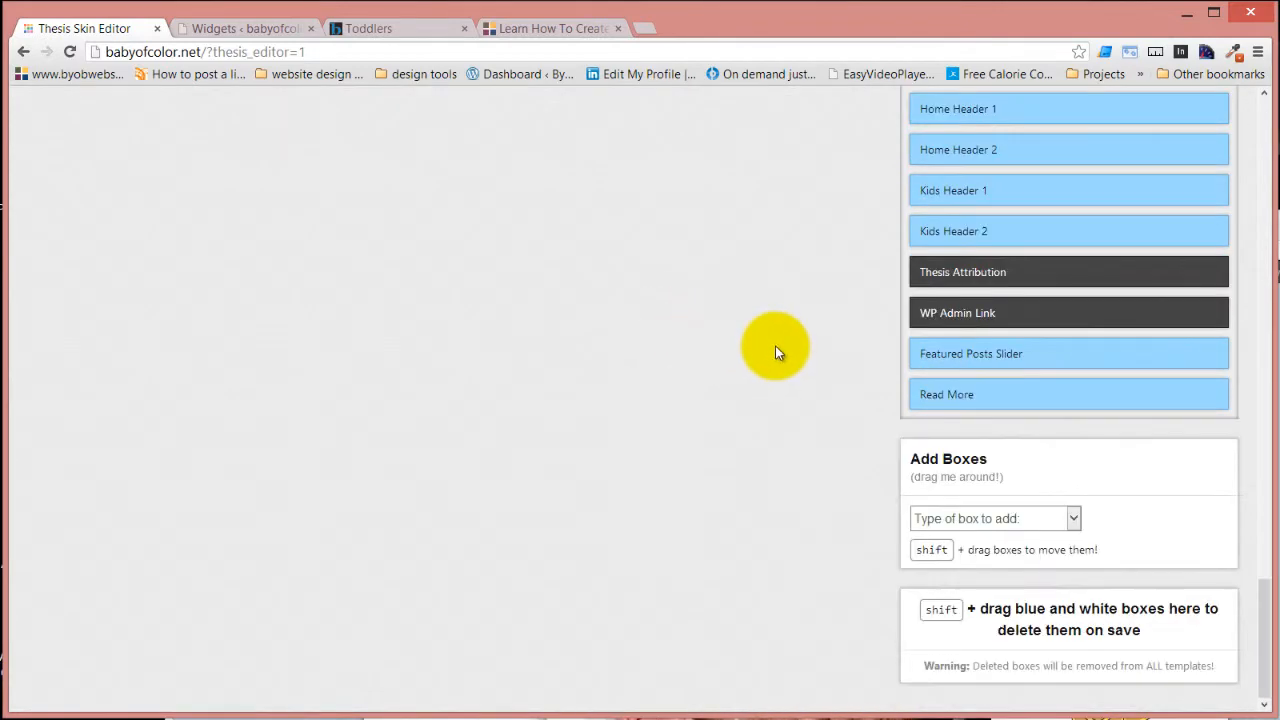
{"action": "scroll", "coordinate": [775, 345], "scroll_direction": "up", "scroll_amount": 4}
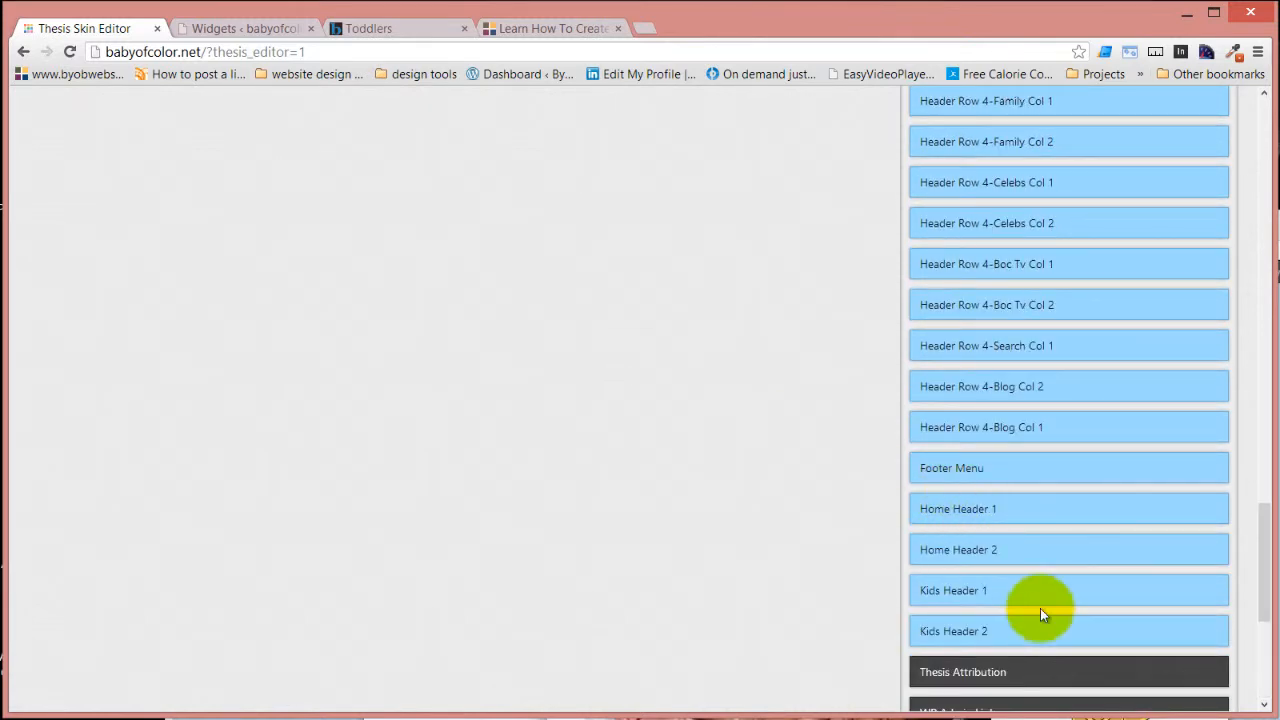
{"action": "left_click_drag", "start_coordinate": [1068, 640], "coordinate": [459, 190]}
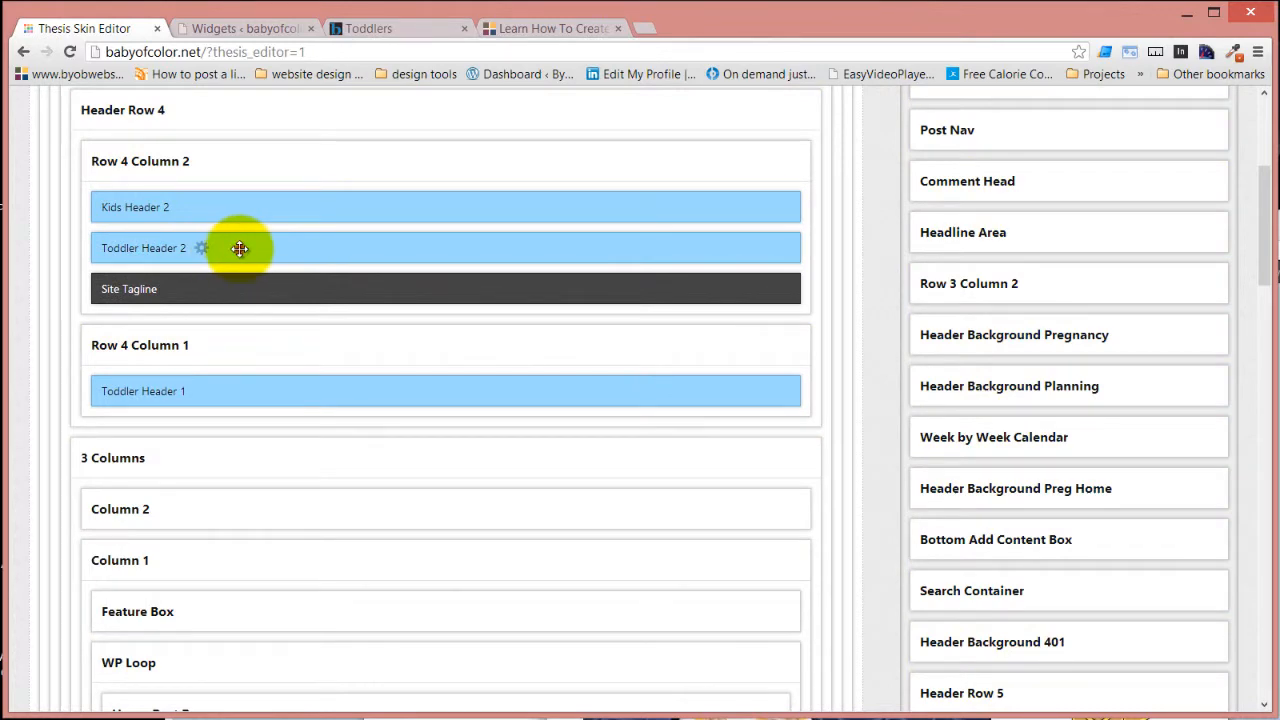
{"action": "left_click_drag", "start_coordinate": [244, 245], "coordinate": [1047, 243]}
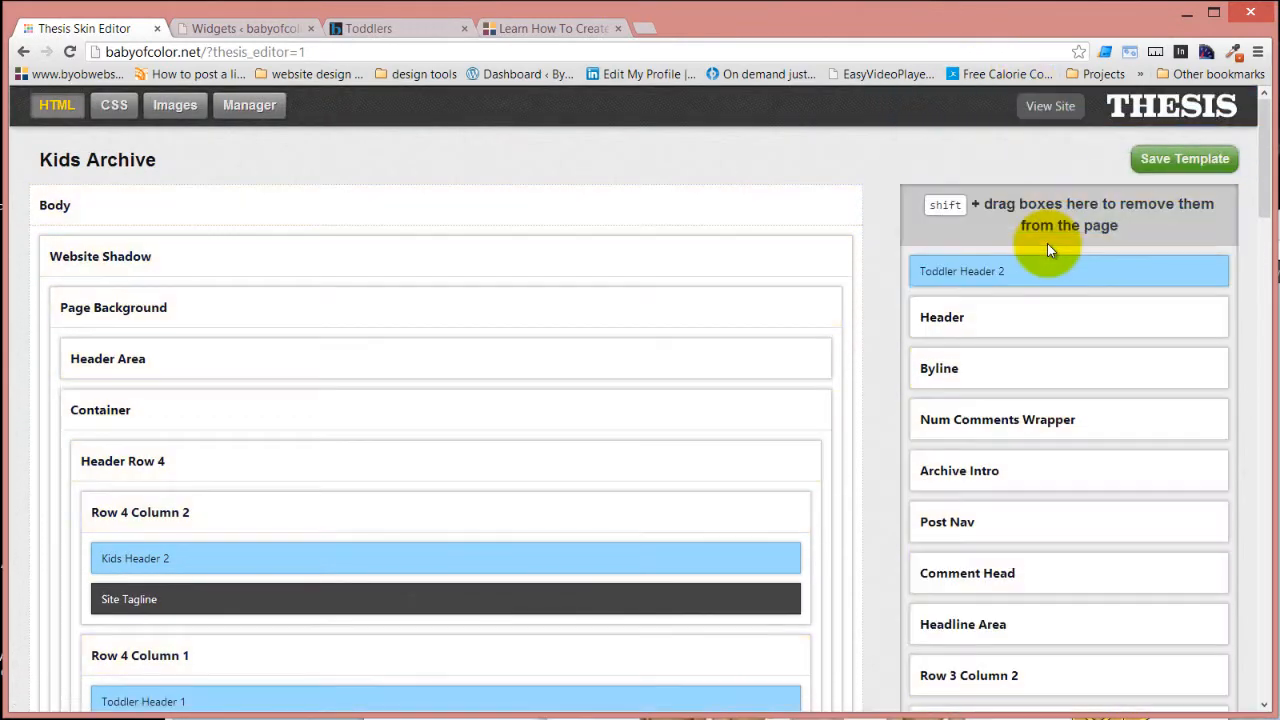
- Replace Toddler Header 1 with Kids Header 1 in Row 4 Column 1 and save the template
{"action": "scroll", "coordinate": [1047, 243], "scroll_direction": "down", "scroll_amount": 3}
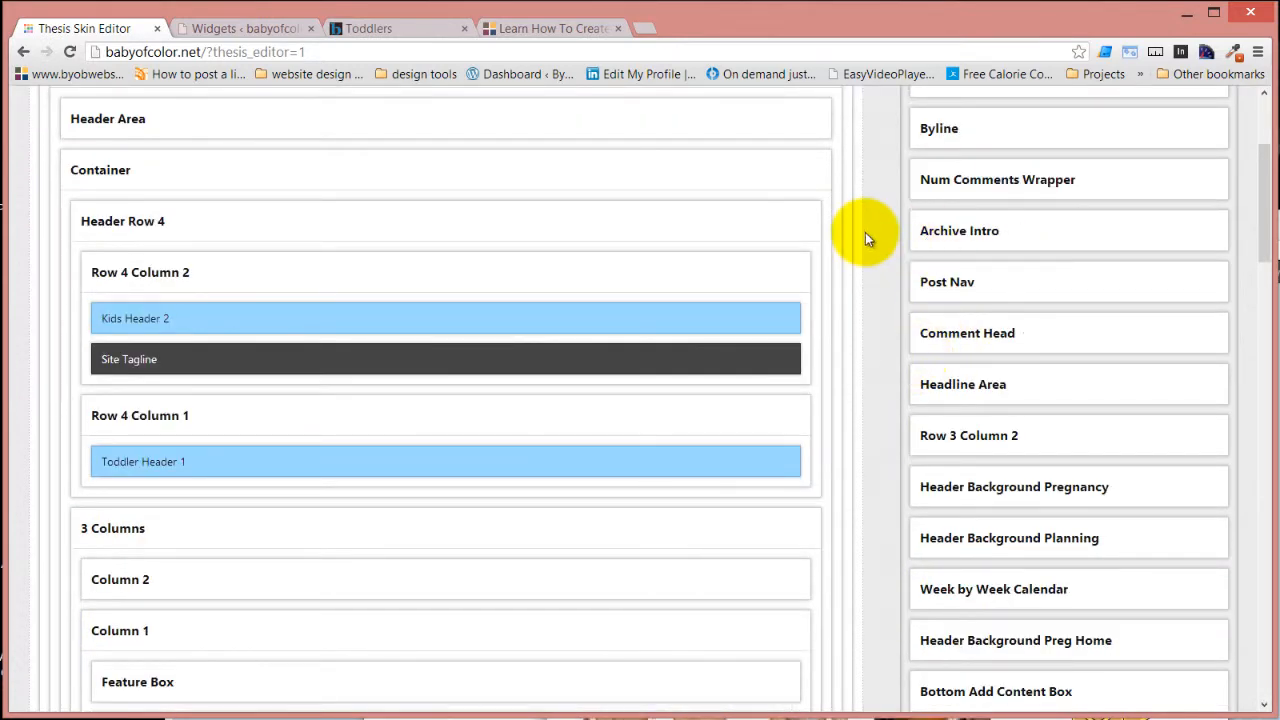
{"action": "scroll", "coordinate": [894, 286], "scroll_direction": "down", "scroll_amount": 8}
{"action": "scroll", "coordinate": [909, 378], "scroll_direction": "down", "scroll_amount": 10}
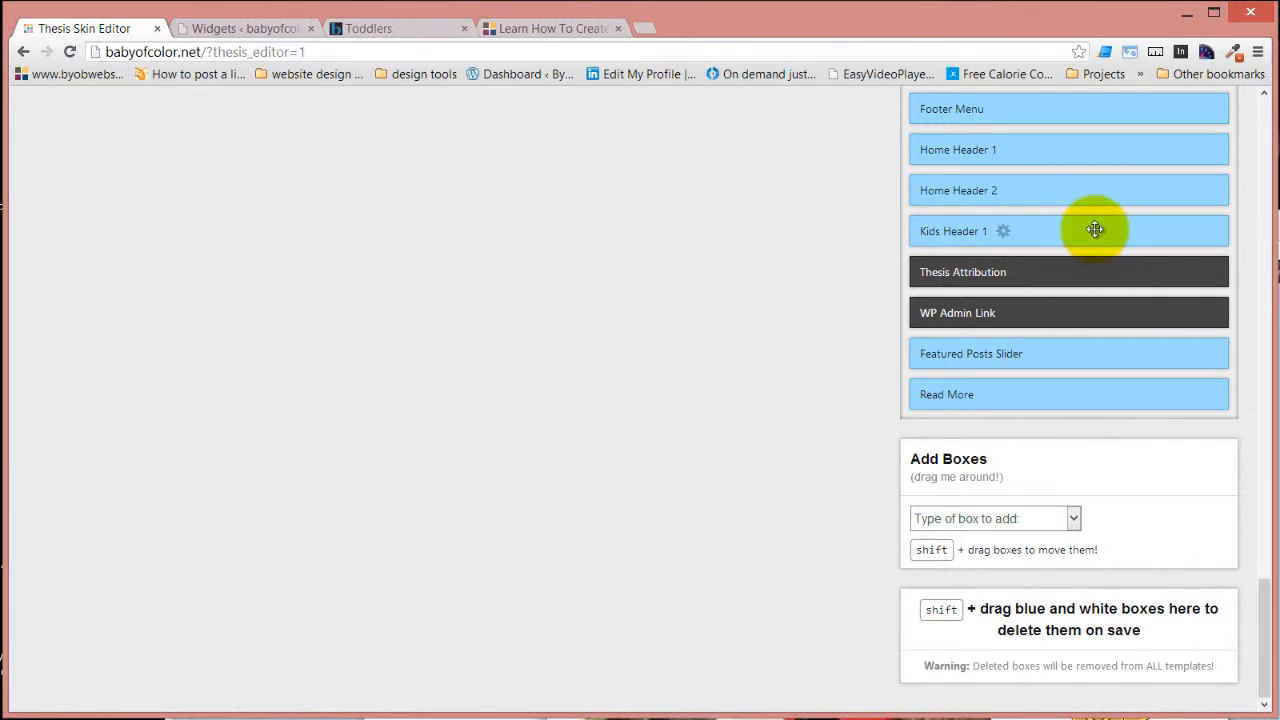
{"action": "left_click_drag", "start_coordinate": [1095, 230], "coordinate": [368, 528]}
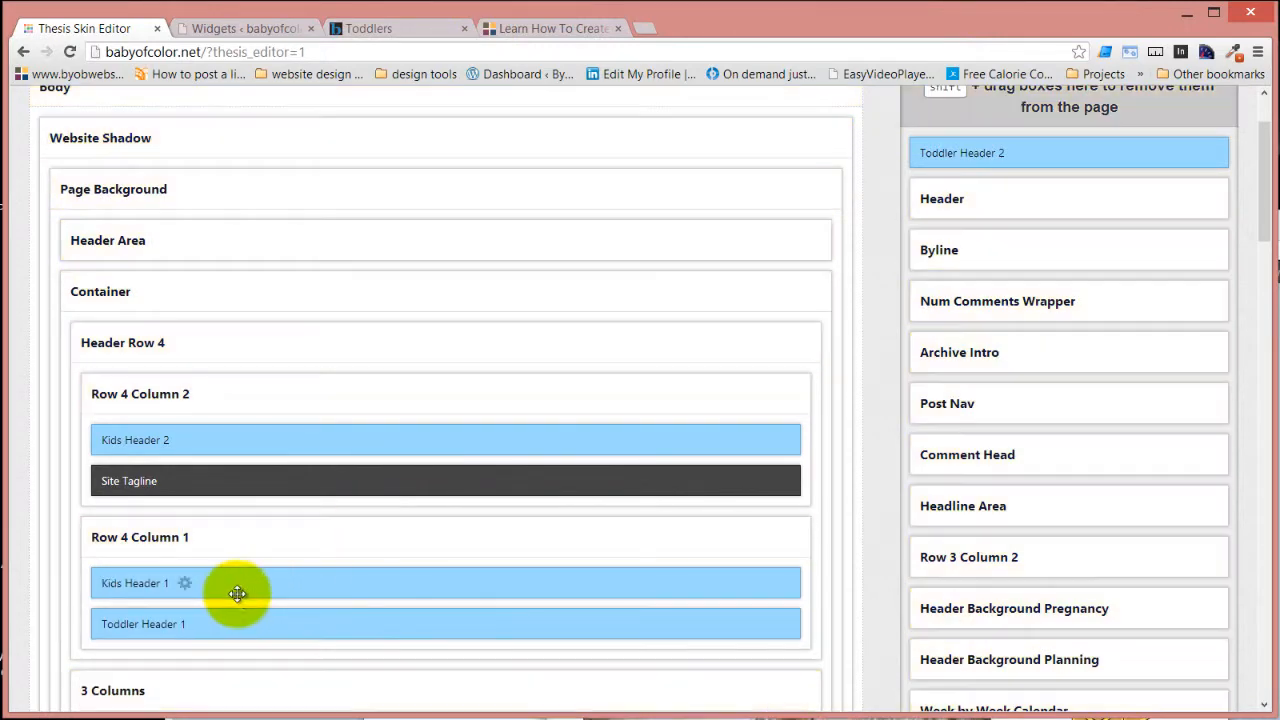
{"action": "left_click_drag", "start_coordinate": [245, 621], "coordinate": [1006, 163]}
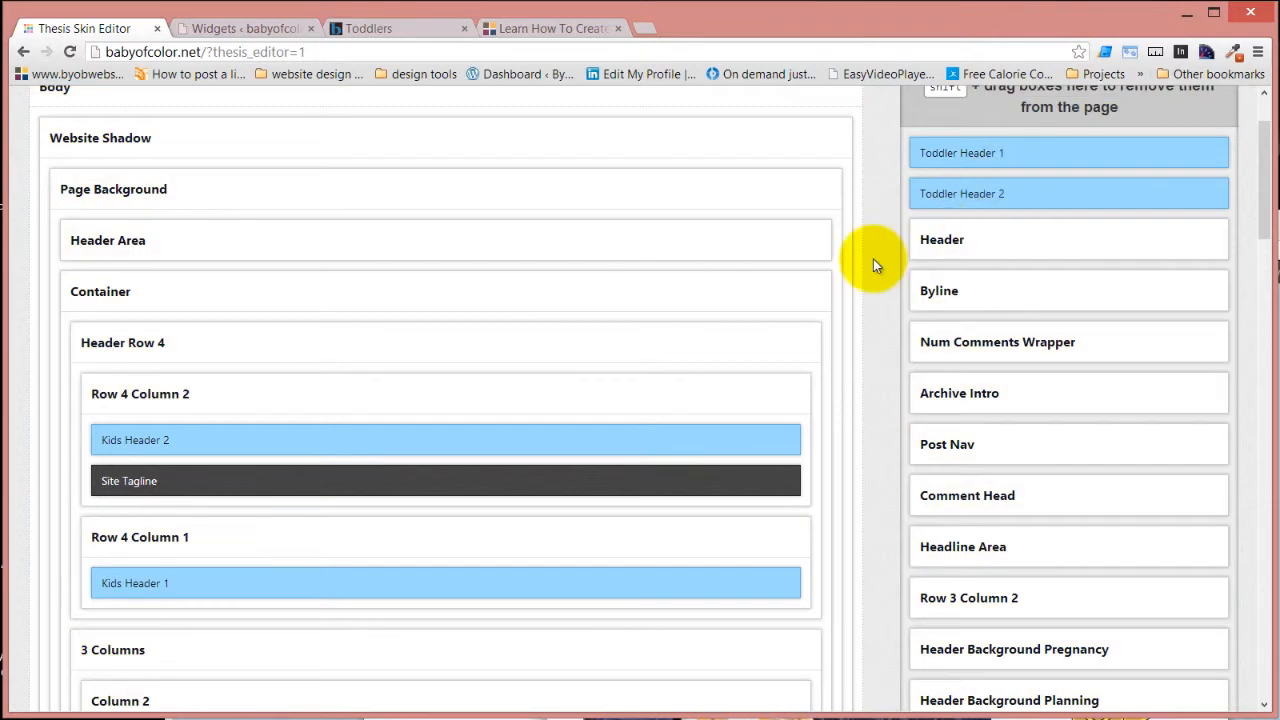
{"action": "scroll", "coordinate": [873, 259], "scroll_direction": "up", "scroll_amount": 3}
{"action": "left_click", "coordinate": [1197, 168]}
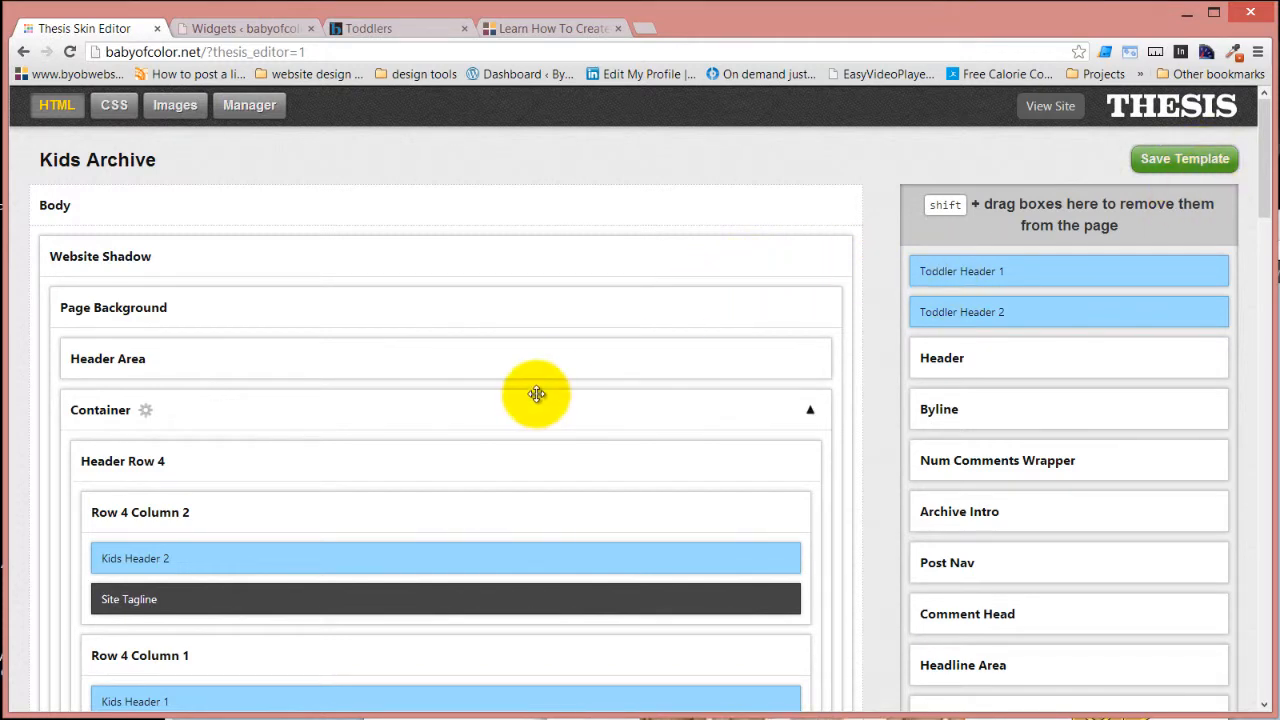
- Expand the Feature Box in Column 1 and review the shortcode options of the Toddler Featured Posts Slider
{"action": "scroll", "coordinate": [537, 393], "scroll_direction": "down", "scroll_amount": 3}
{"action": "scroll", "coordinate": [556, 380], "scroll_direction": "down", "scroll_amount": 3}
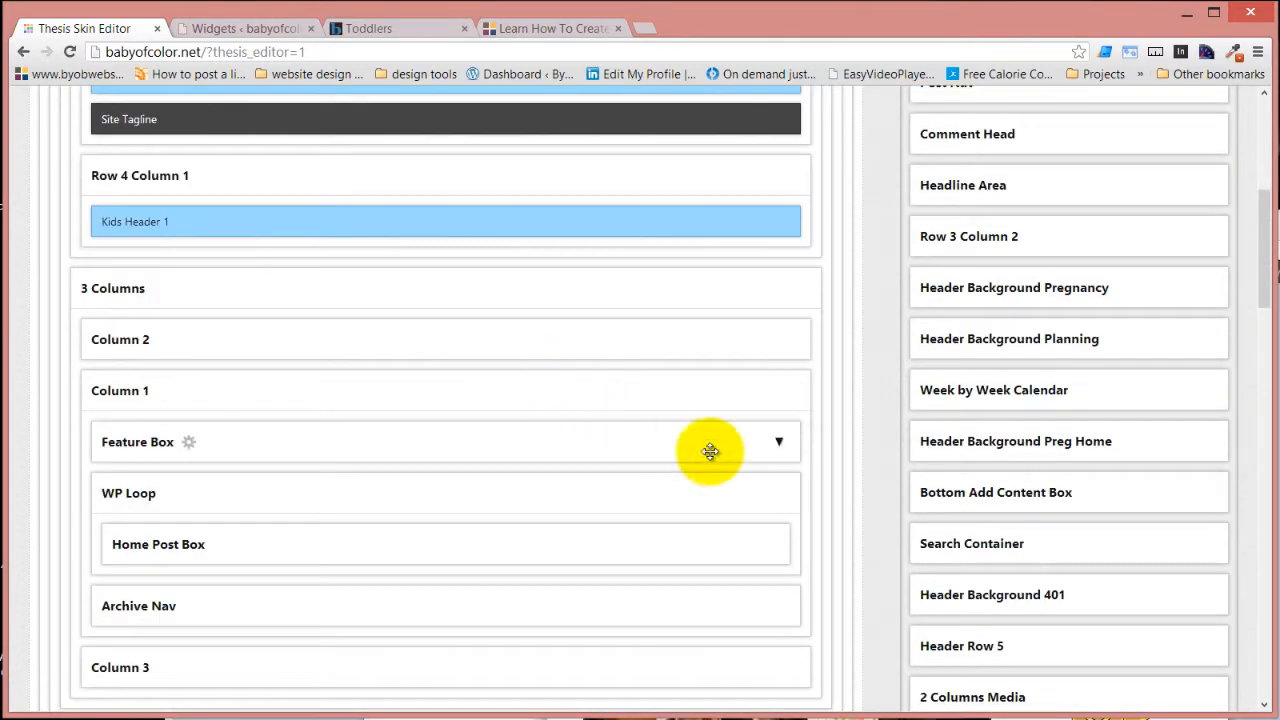
{"action": "left_click", "coordinate": [780, 442]}
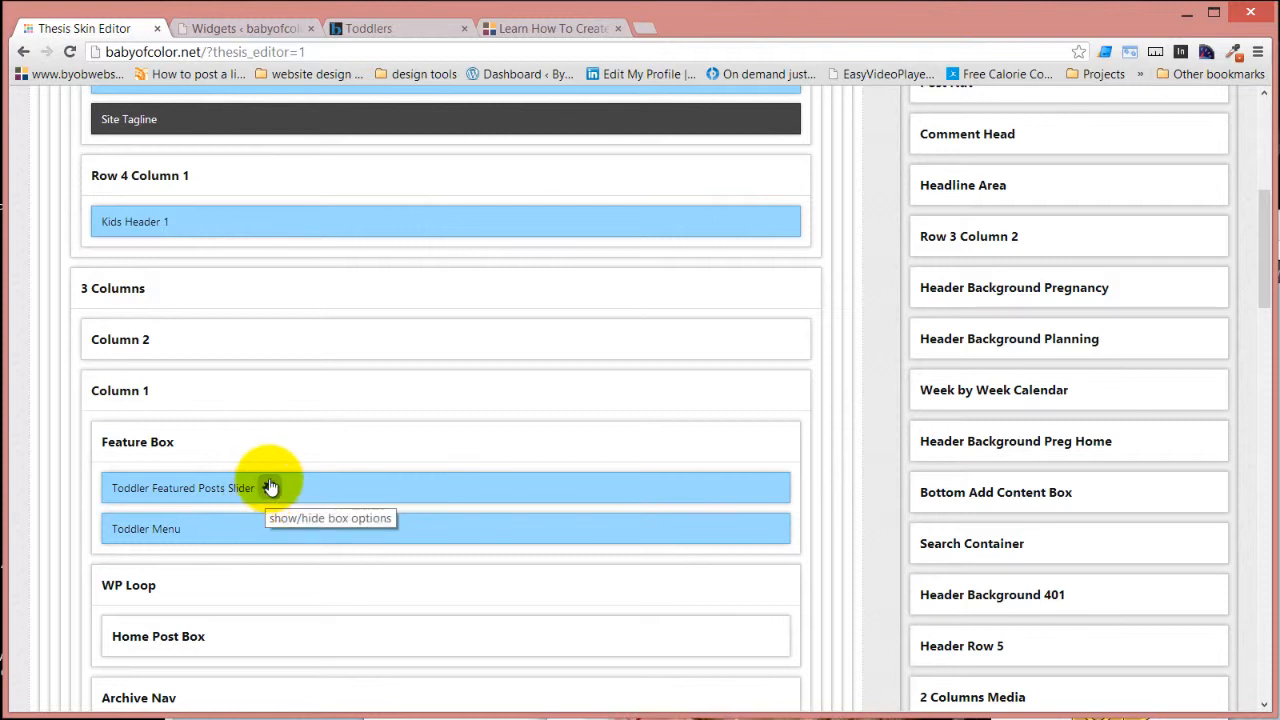
{"action": "left_click", "coordinate": [270, 487]}
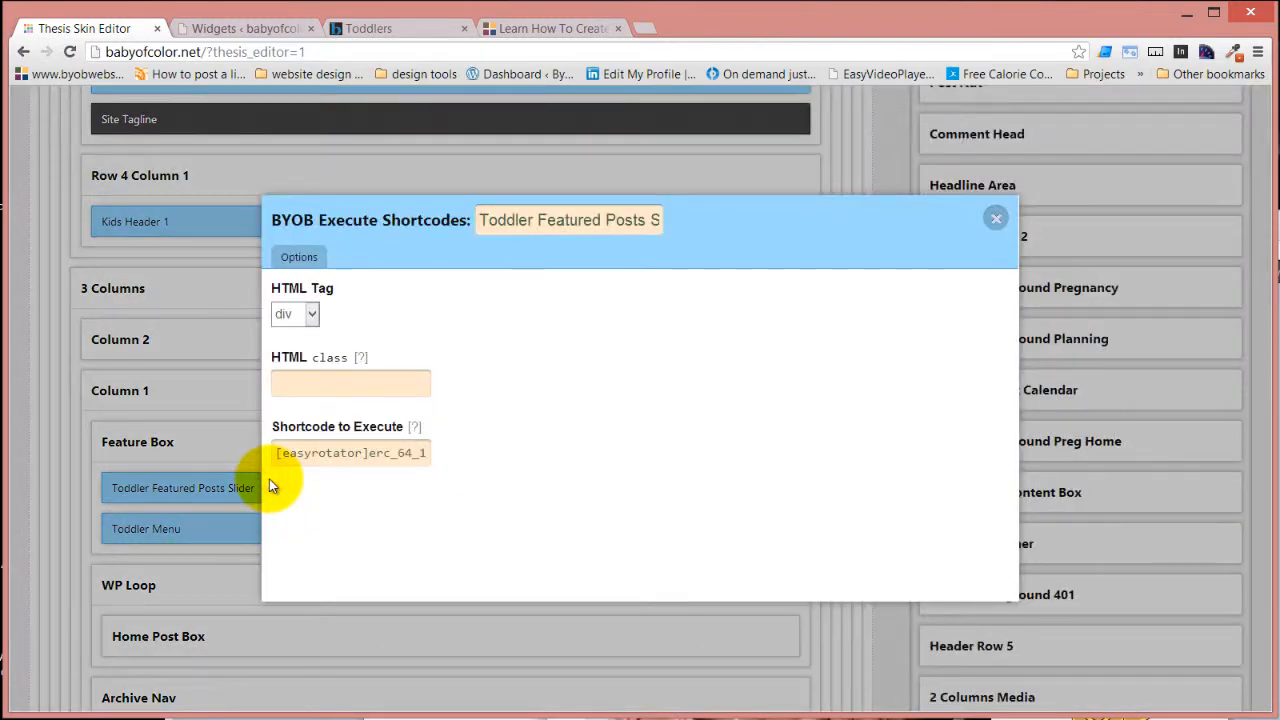
{"action": "left_click", "coordinate": [992, 220]}
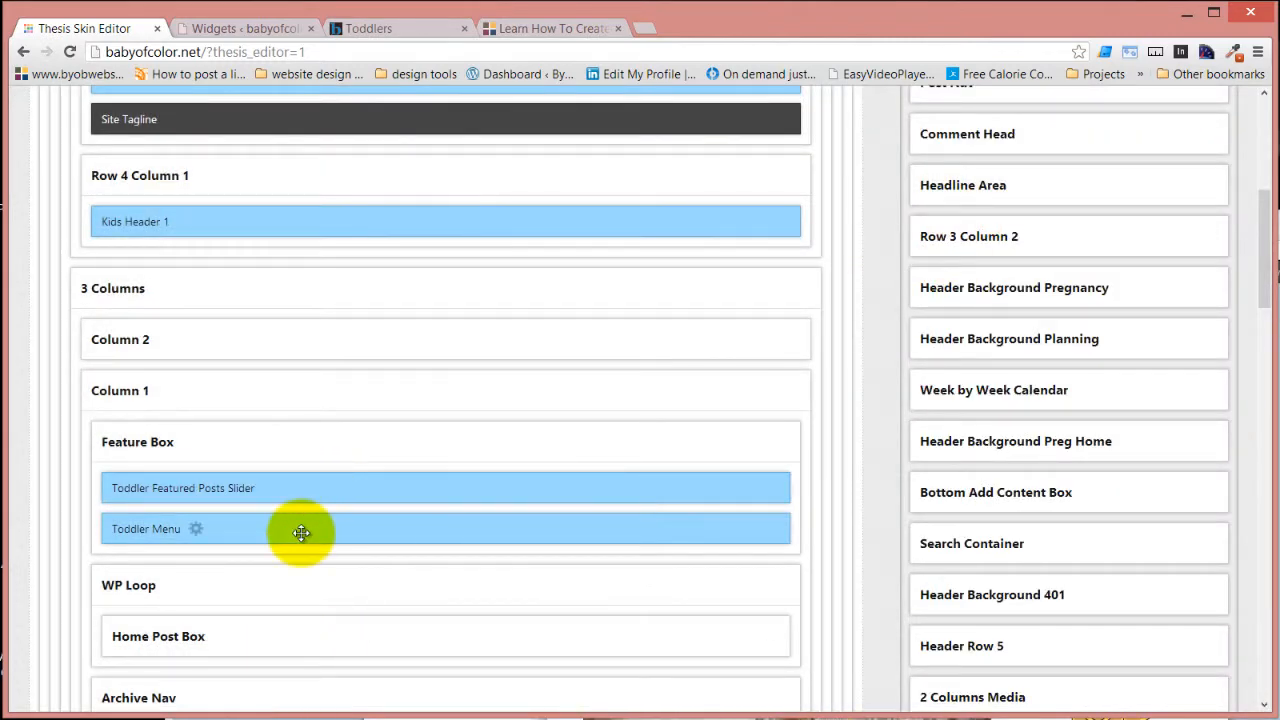
{"action": "scroll", "coordinate": [414, 503], "scroll_direction": "down", "scroll_amount": 2}
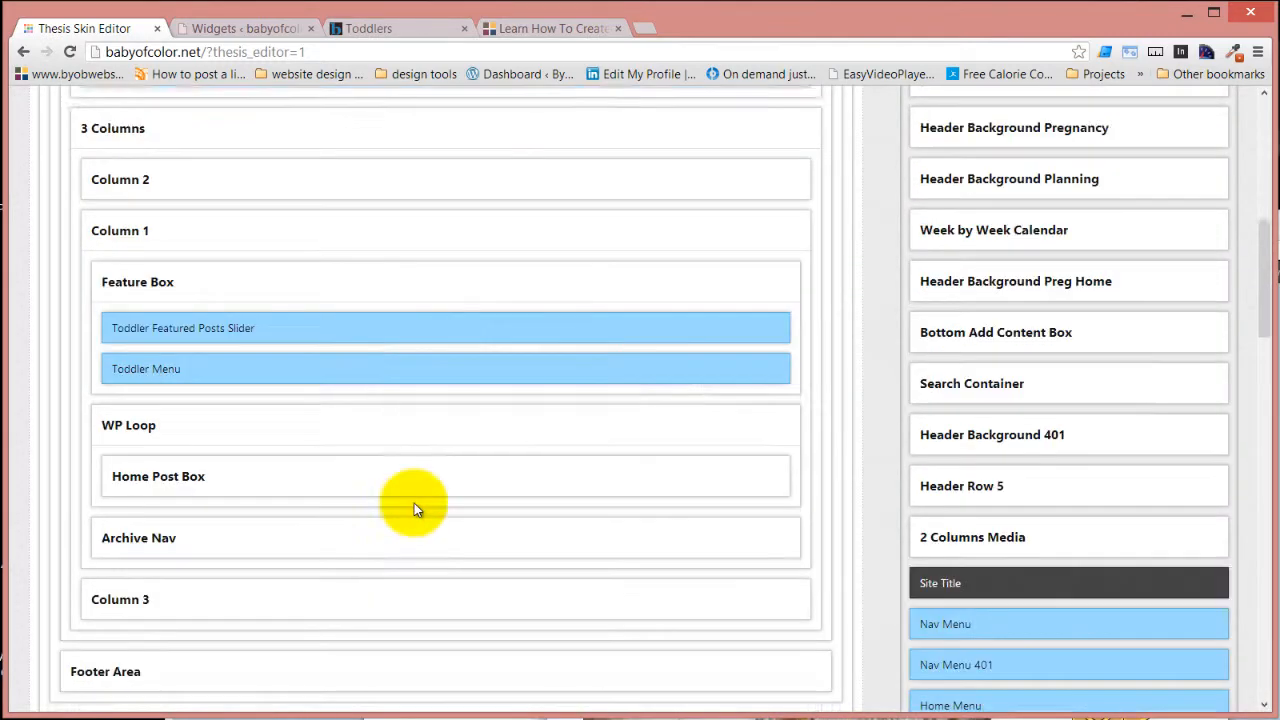